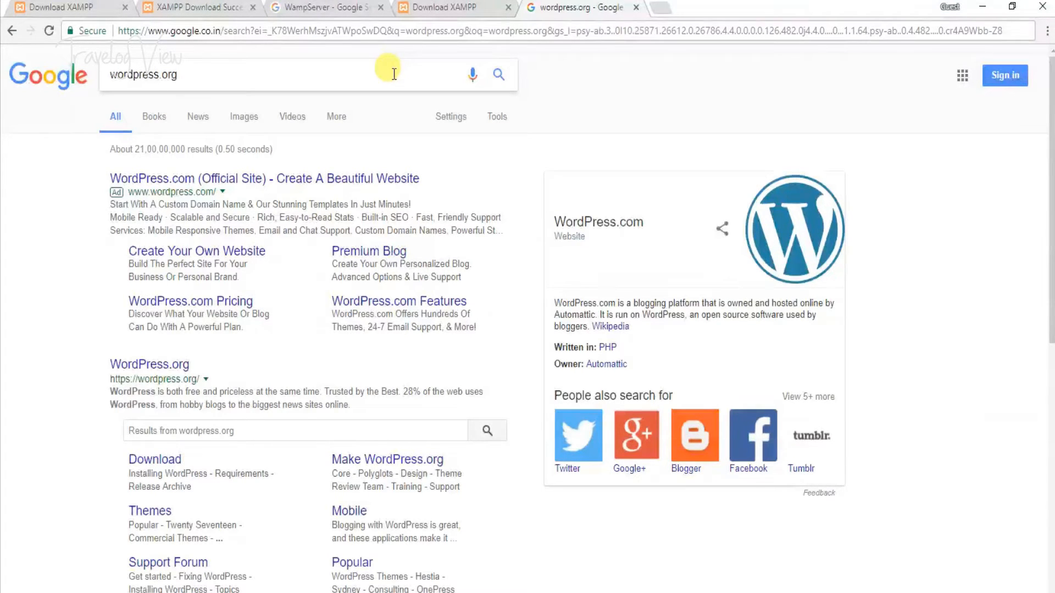
# - From WordPress.org, download the WordPress 4.8.3 zip and open the downloaded archive
pyautogui.click(182, 368)
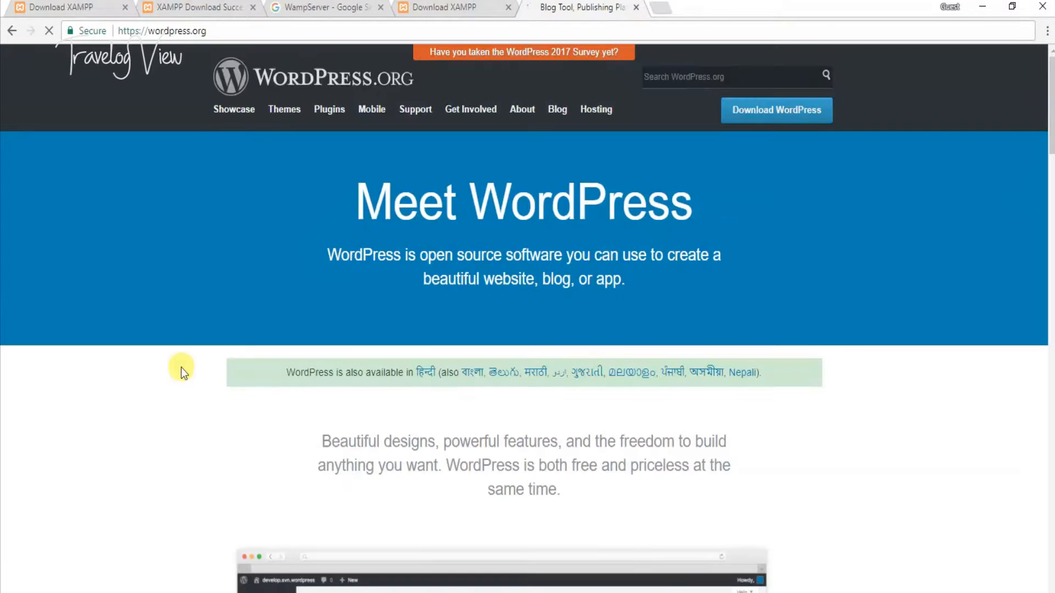
pyautogui.click(789, 117)
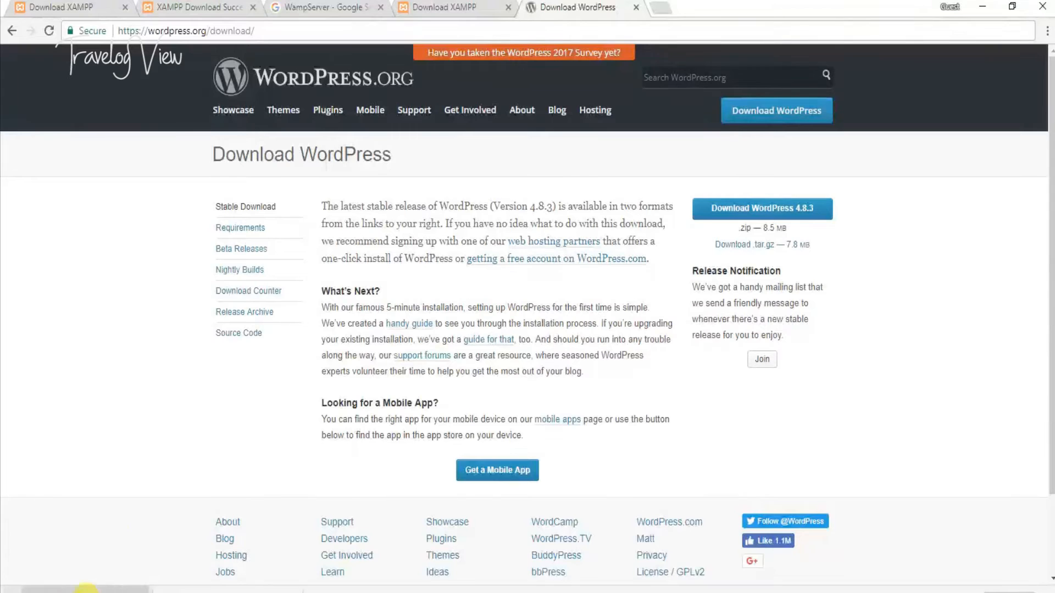
pyautogui.click(85, 589)
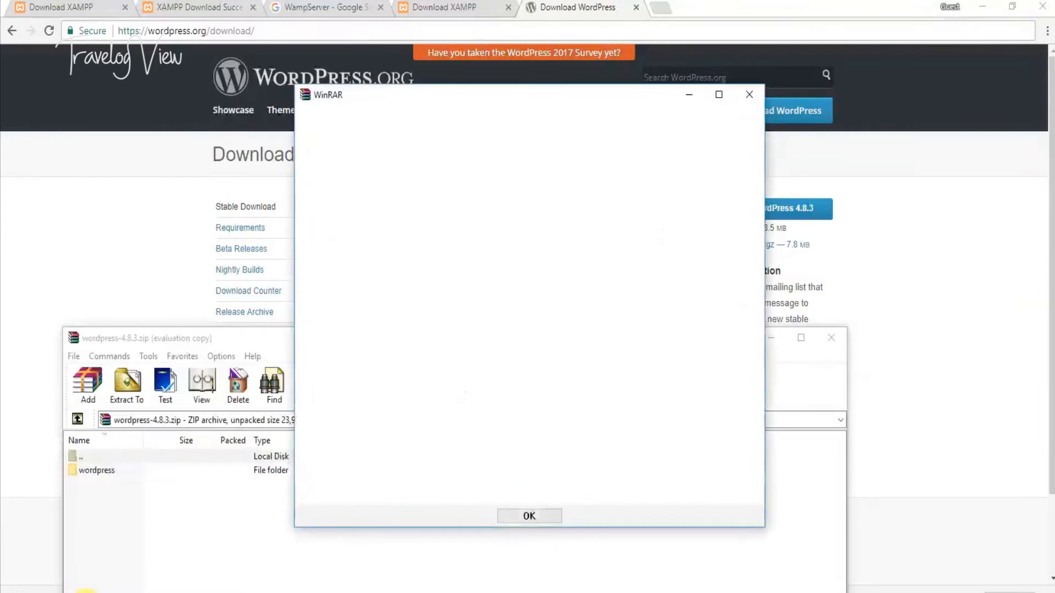
# - Dismiss the WinRAR expiry notice and choose K:\Xampp\htdocs as the extraction destination
pyautogui.click(544, 517)
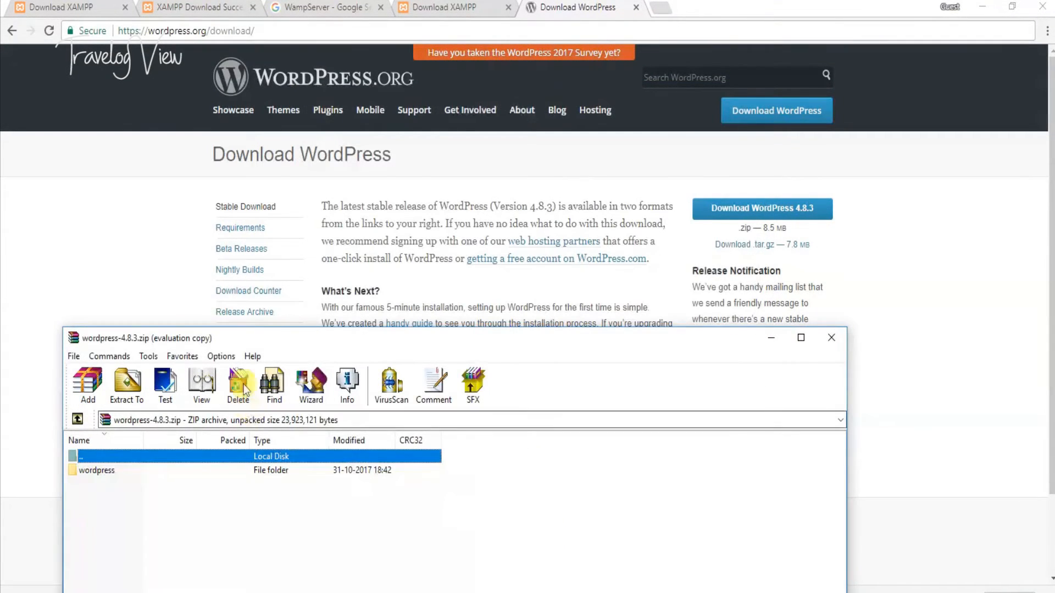
pyautogui.moveTo(259, 338); pyautogui.dragTo(435, 215)
pyautogui.click(294, 265)
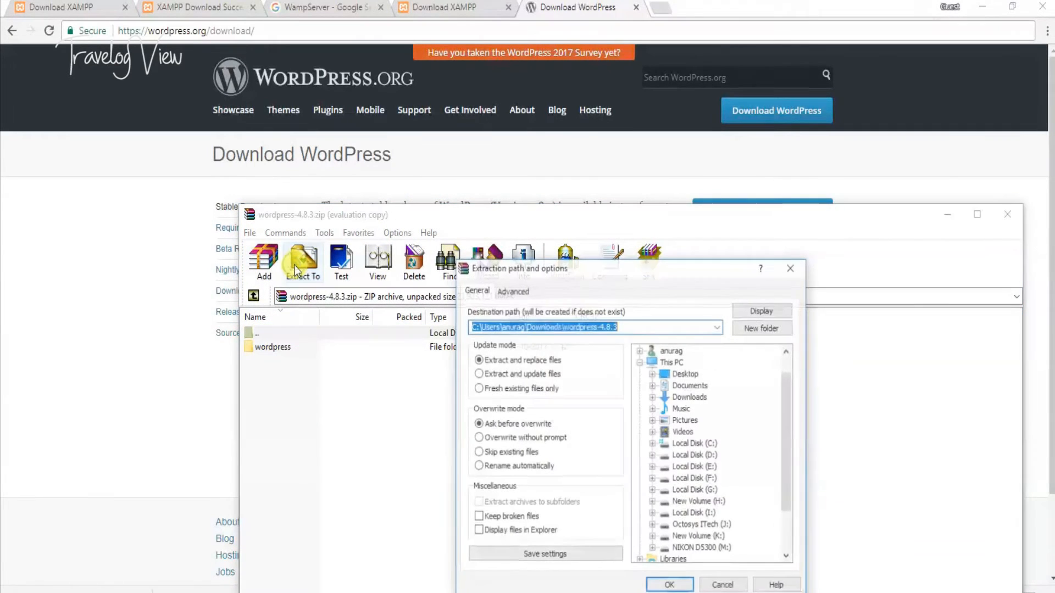
pyautogui.scroll(-2, 734, 490)
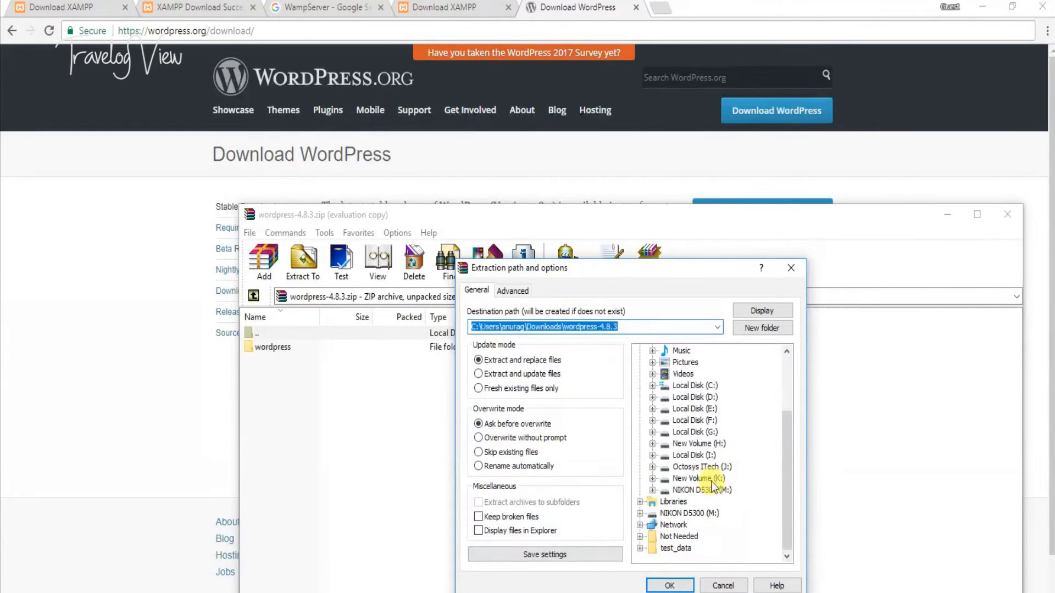
pyautogui.click(710, 481)
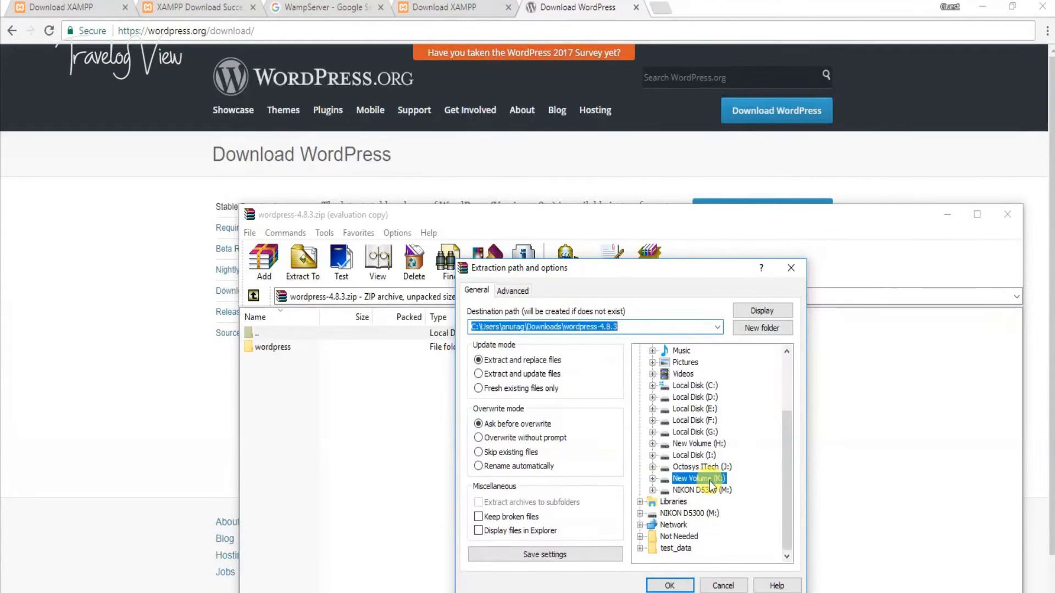
pyautogui.click(652, 479)
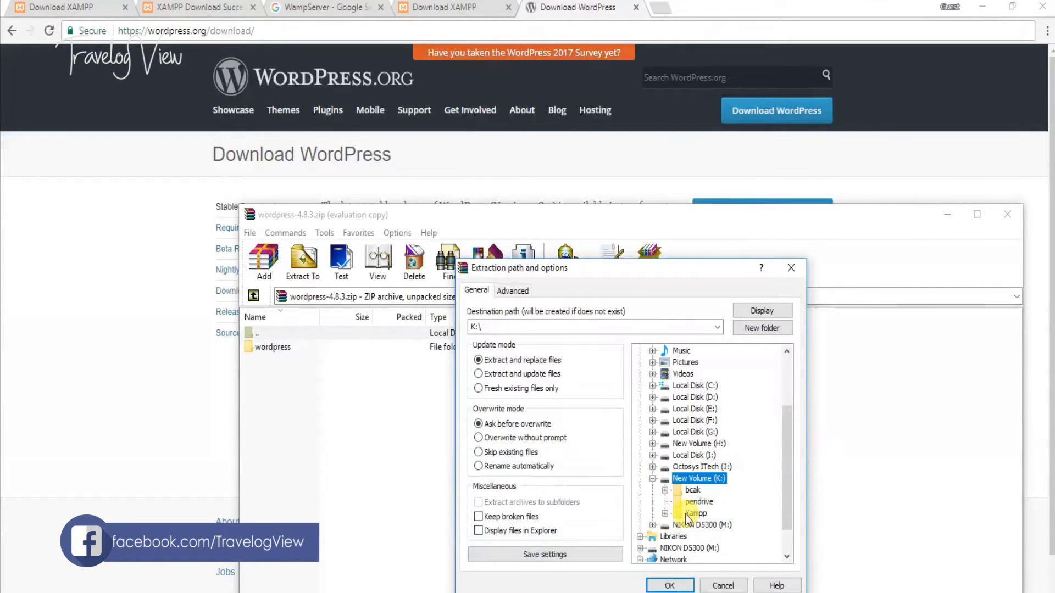
pyautogui.click(664, 514)
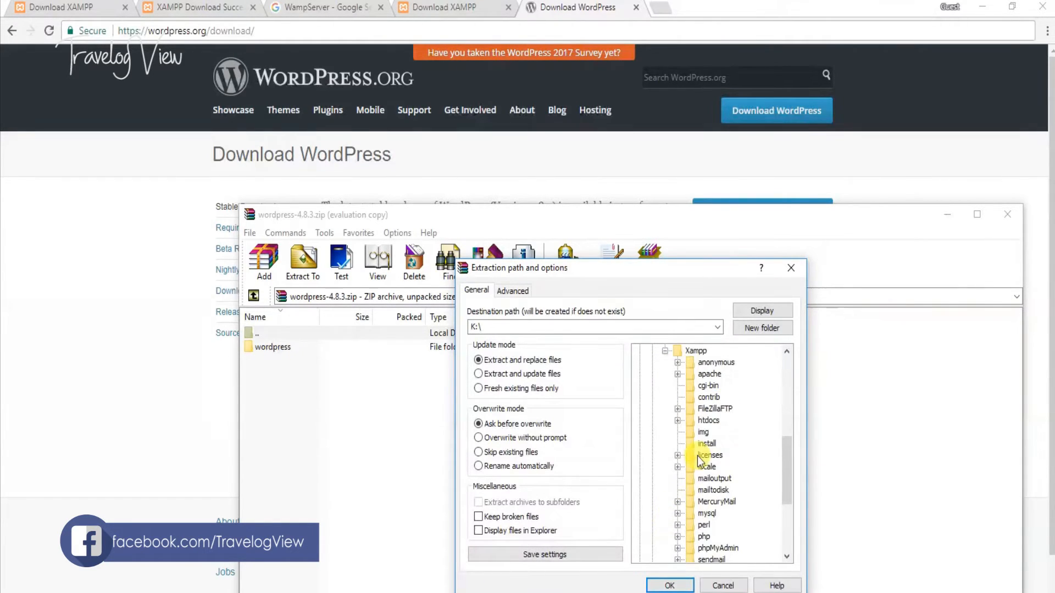
pyautogui.click(678, 420)
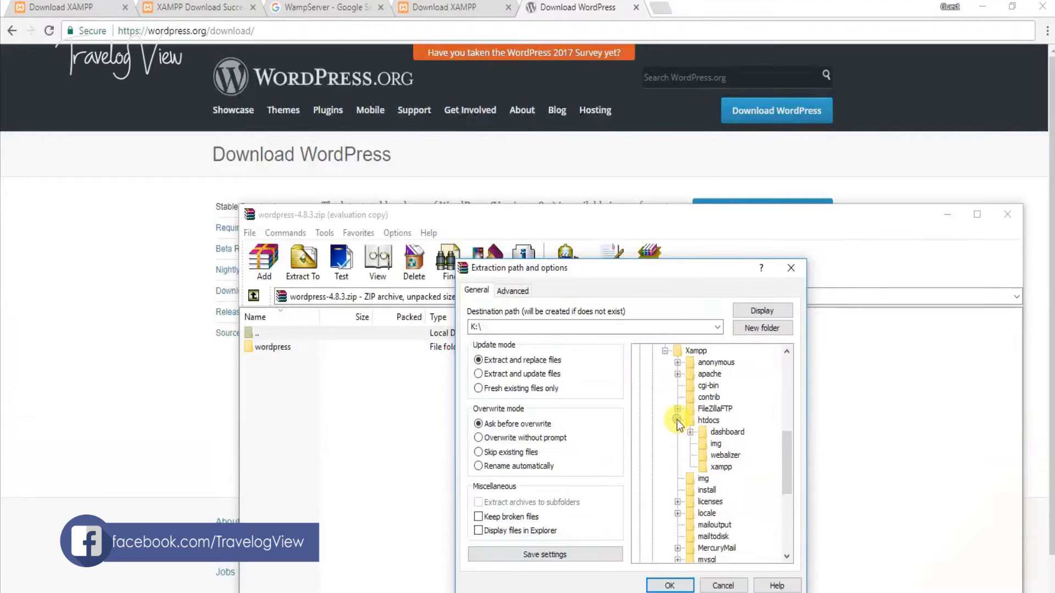
pyautogui.click(708, 420)
# - Append \test to the destination path, extract, then close WinRAR and switch to File Explorer
pyautogui.click(575, 327)
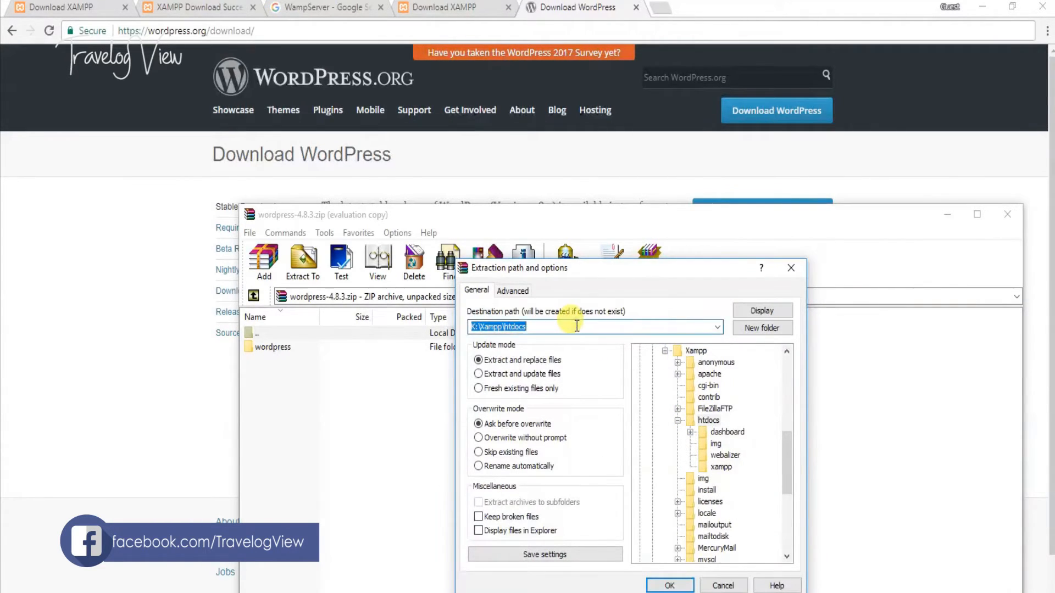
pyautogui.click(577, 326)
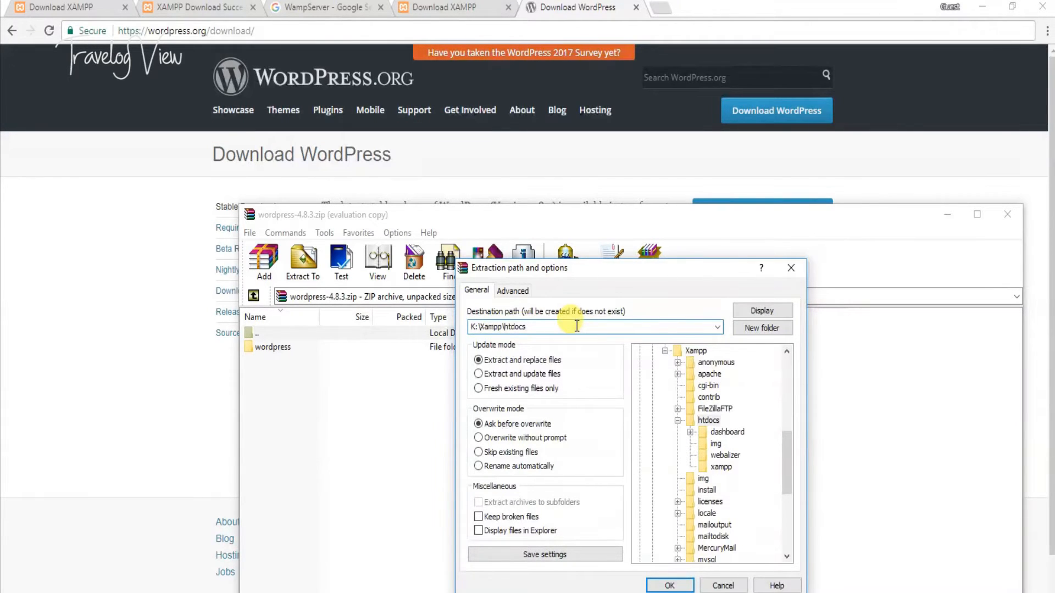
pyautogui.write('\\')
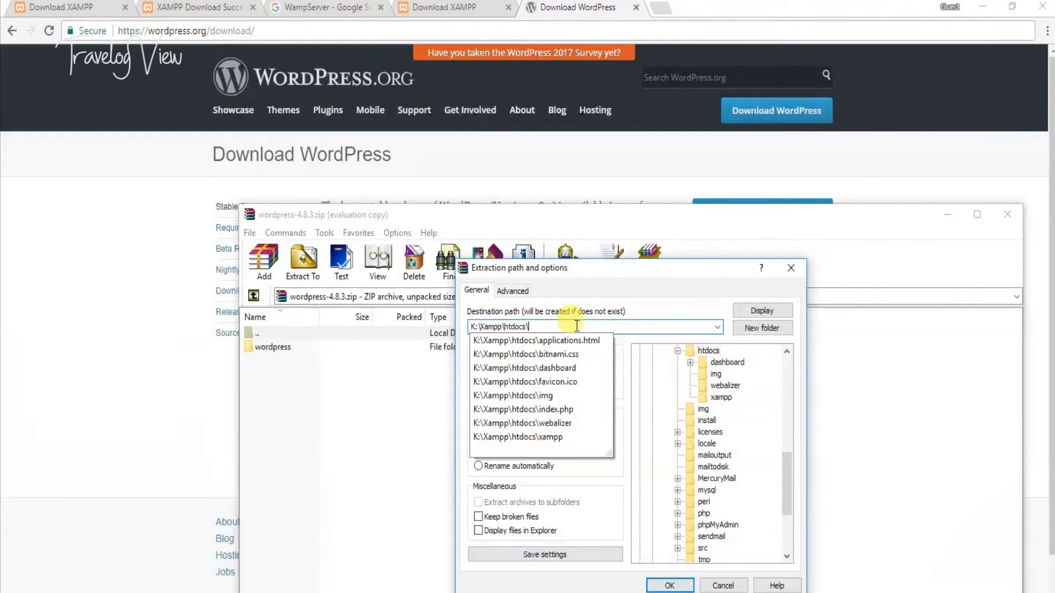
pyautogui.write('test')
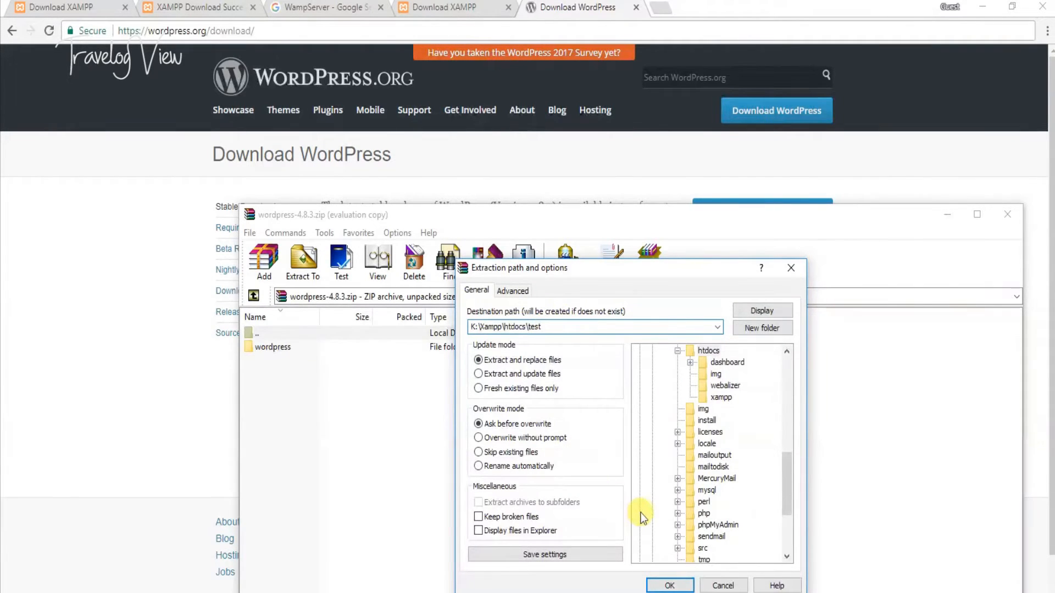
pyautogui.click(668, 585)
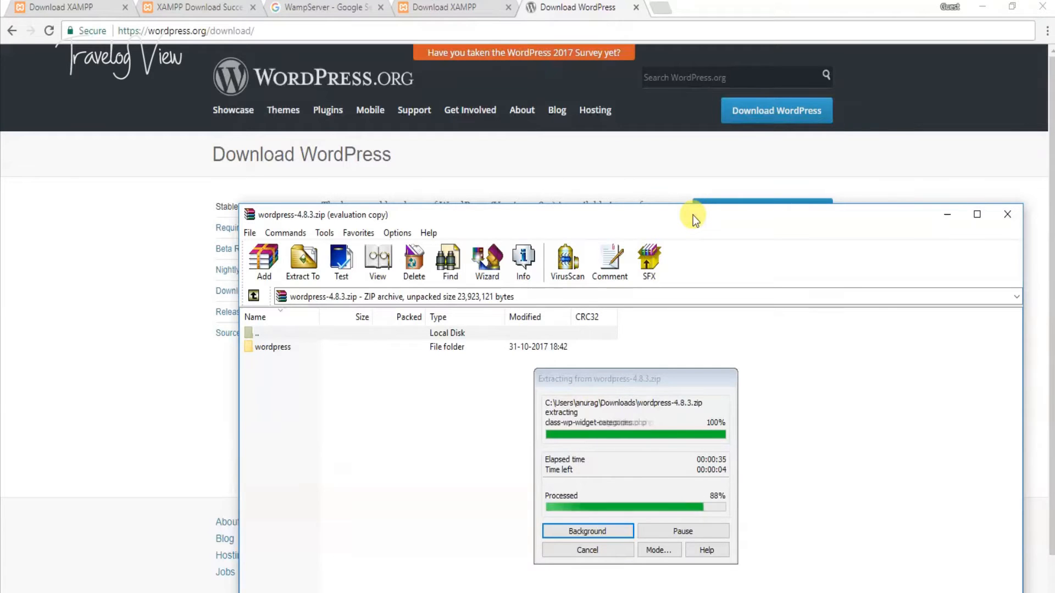
pyautogui.press('Escape')
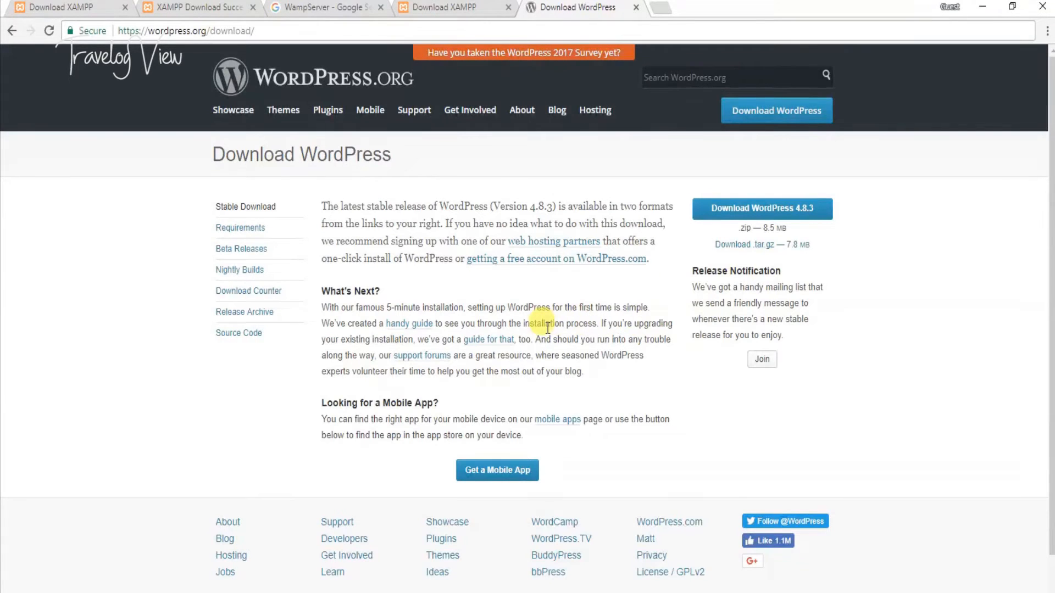
pyautogui.hotkey('alt', 'Tab')
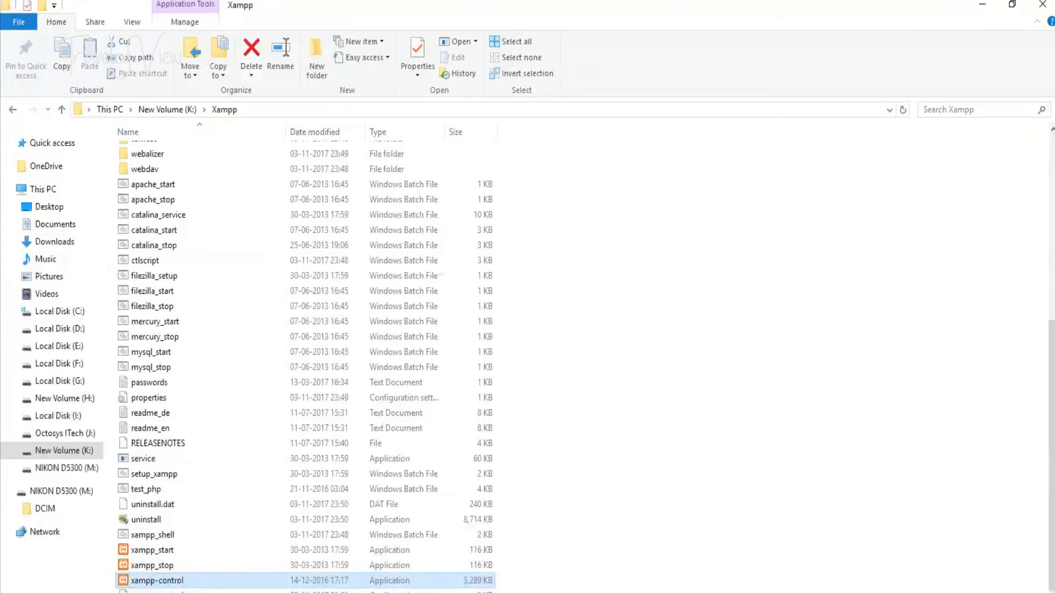
# - Browse to K:\Xampp\htdocs\test\wordpress in File Explorer
pyautogui.scroll(5, 318, 500)
pyautogui.click(168, 110)
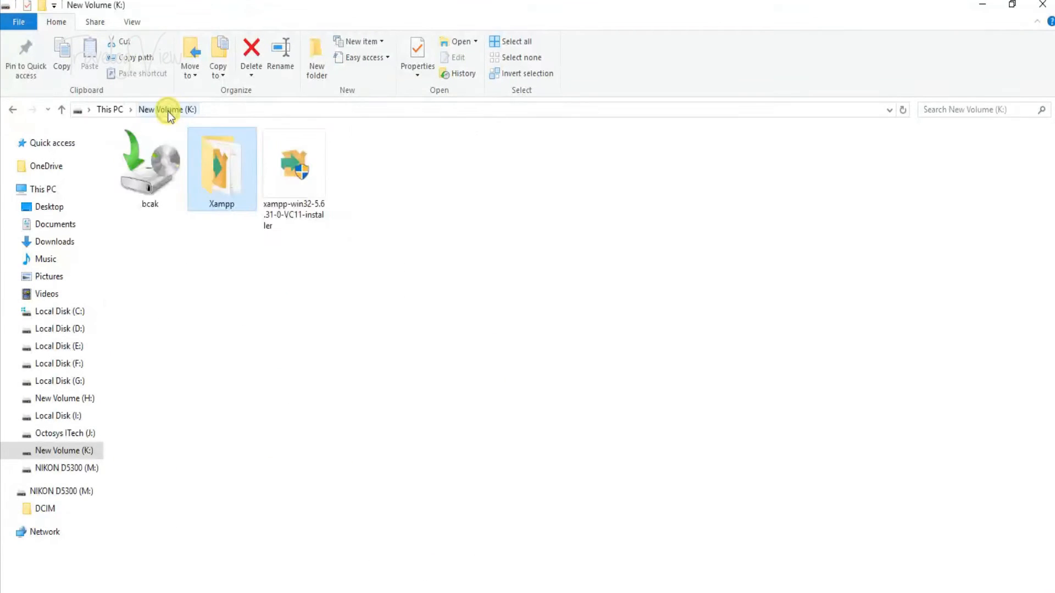
pyautogui.doubleClick(222, 189)
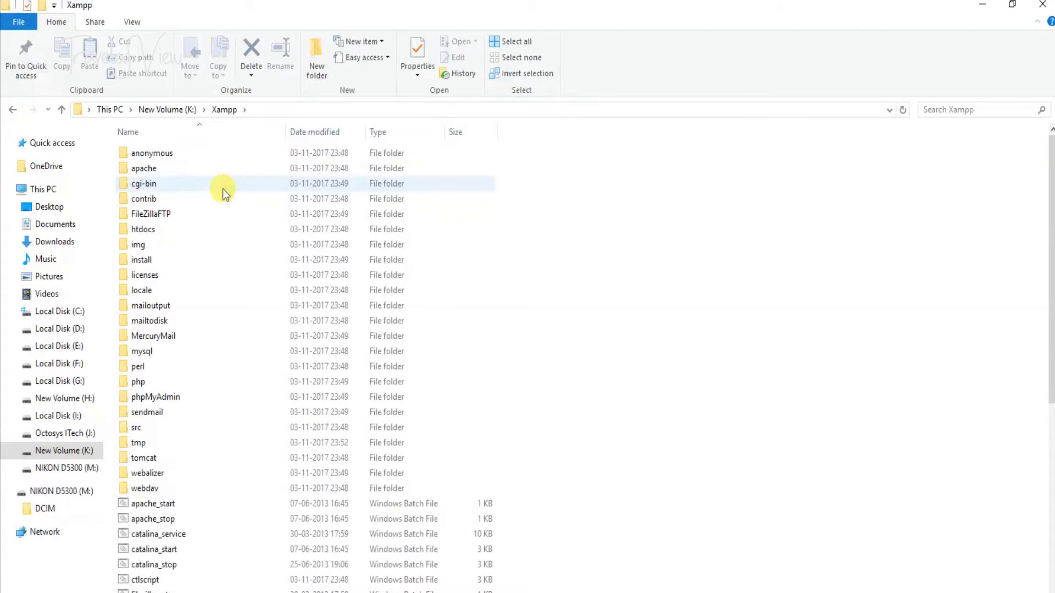
pyautogui.doubleClick(148, 230)
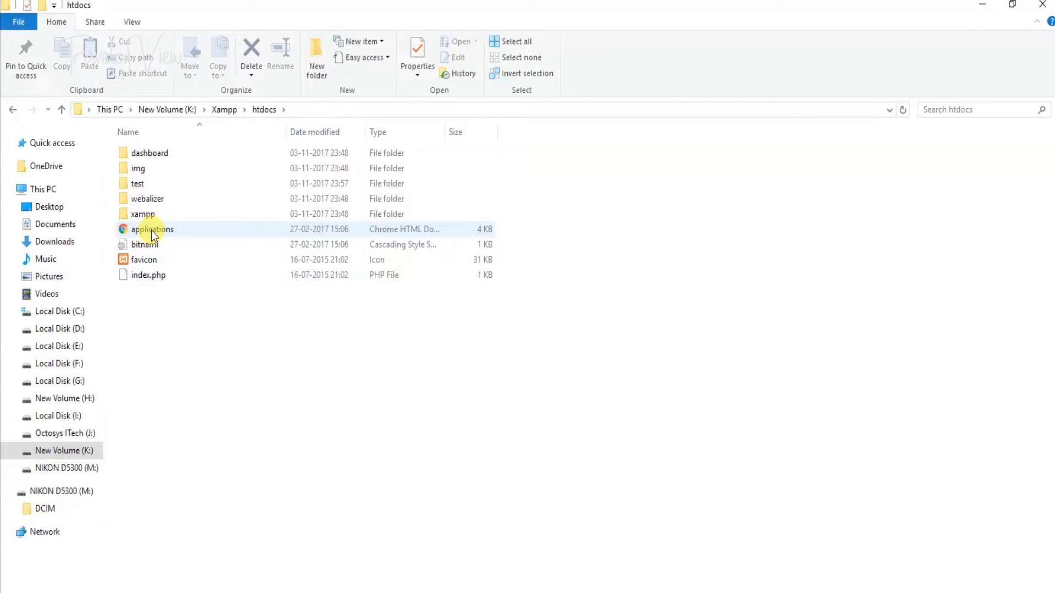
pyautogui.doubleClick(146, 182)
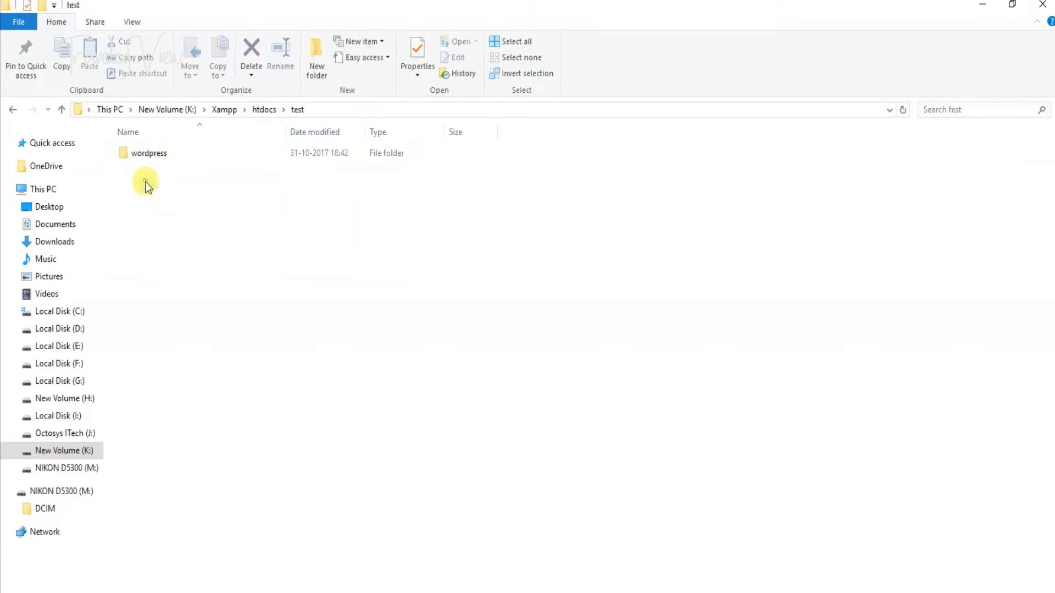
pyautogui.click(12, 109)
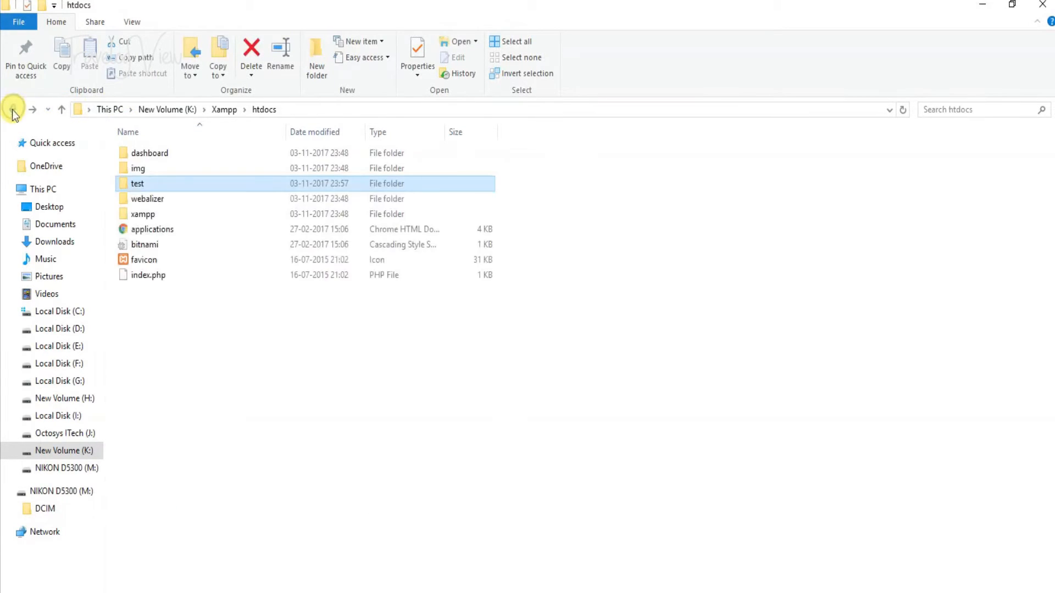
pyautogui.doubleClick(126, 184)
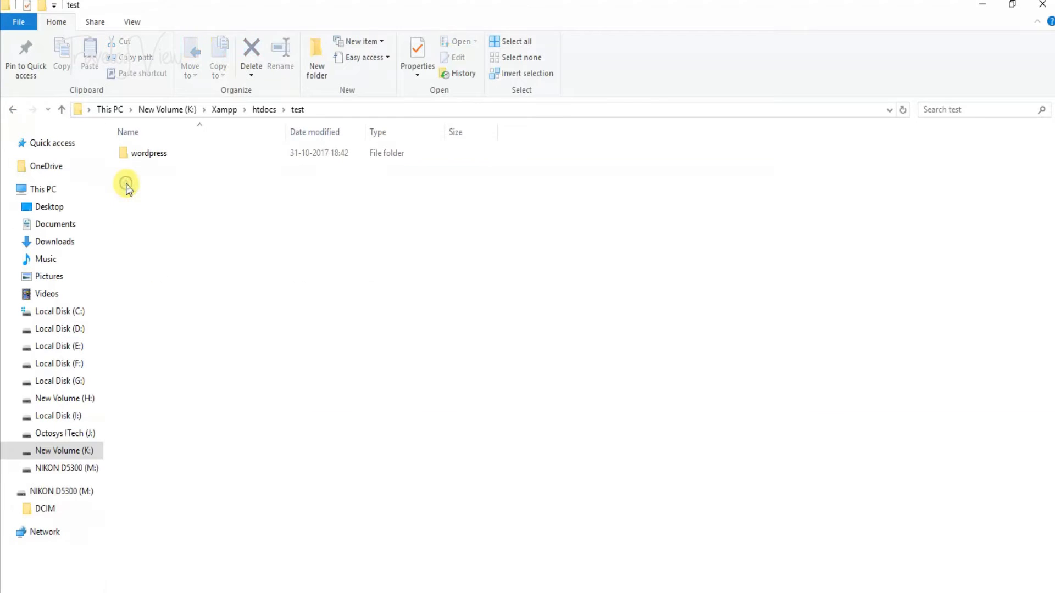
pyautogui.doubleClick(132, 154)
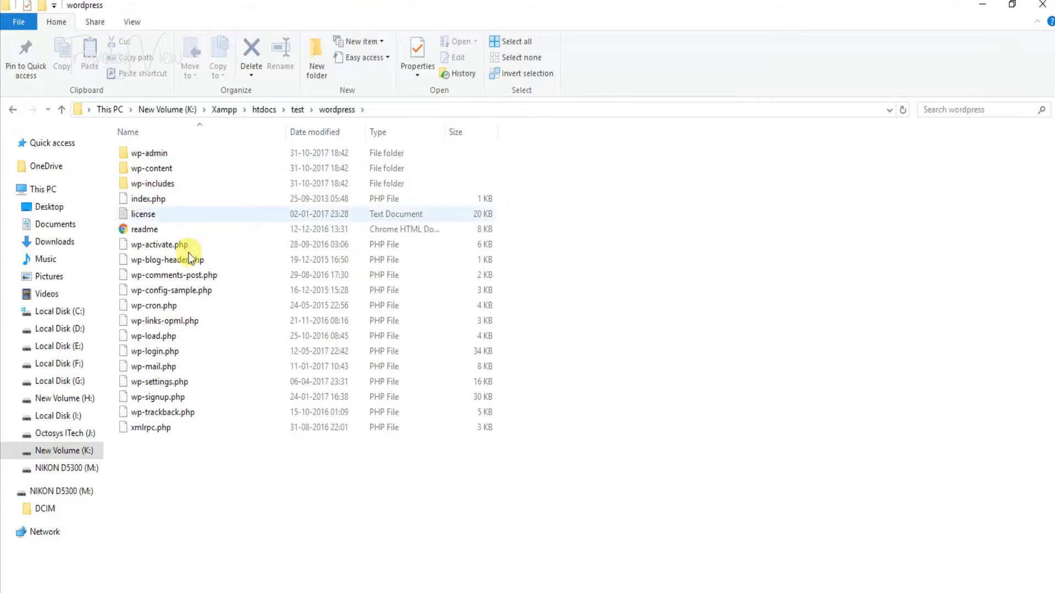
# - Check the extracted WordPress files, go back up to test, and return to Chrome
pyautogui.moveTo(249, 489); pyautogui.dragTo(180, 146)
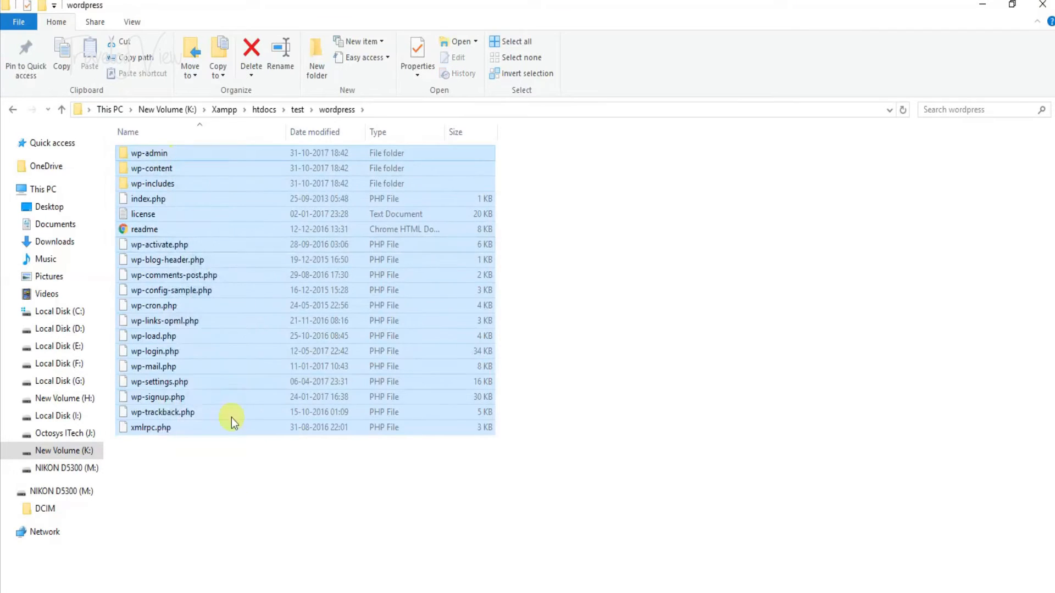
pyautogui.click(248, 511)
pyautogui.click(297, 110)
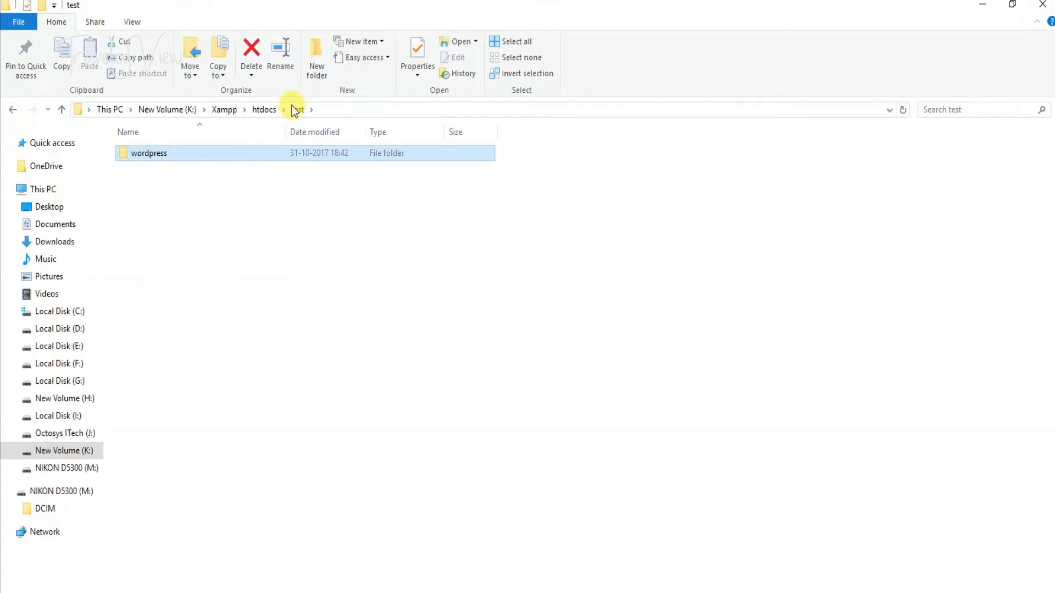
pyautogui.click(486, 587)
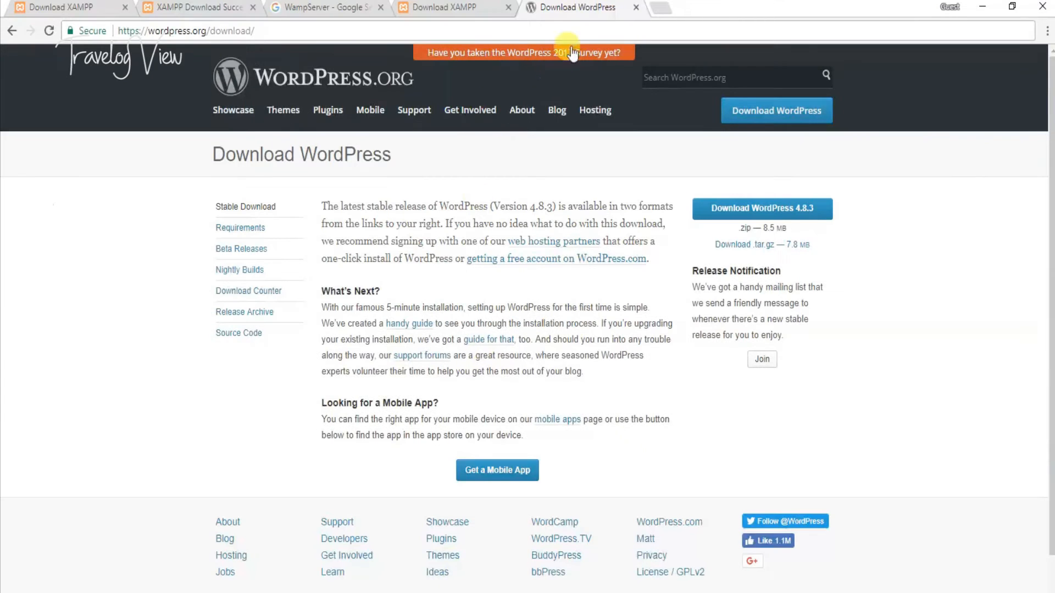
# - Load //localhost/test in a new tab to see the directory listing
pyautogui.click(662, 6)
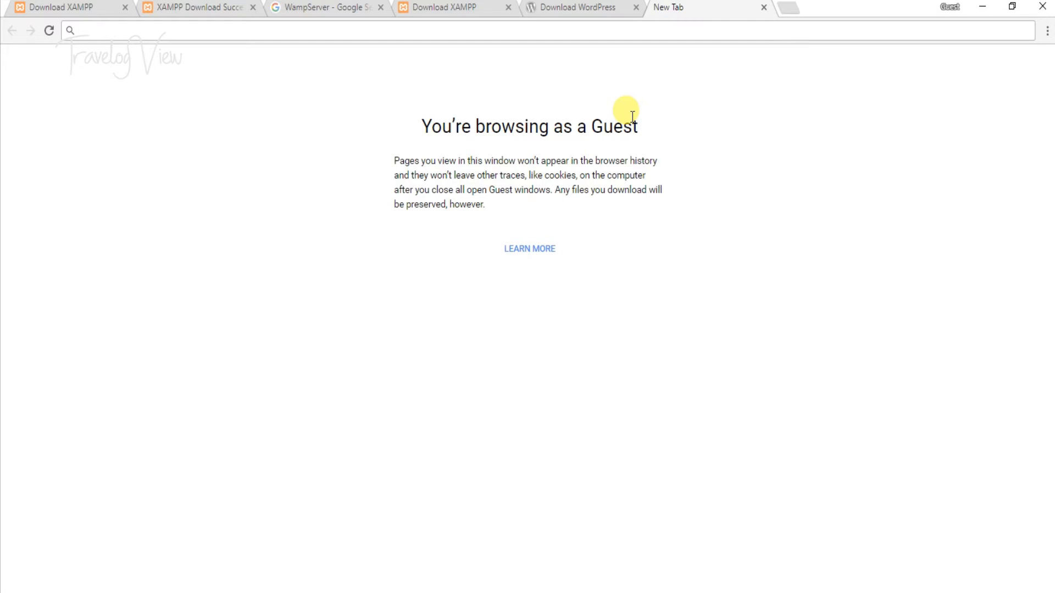
pyautogui.write('//')
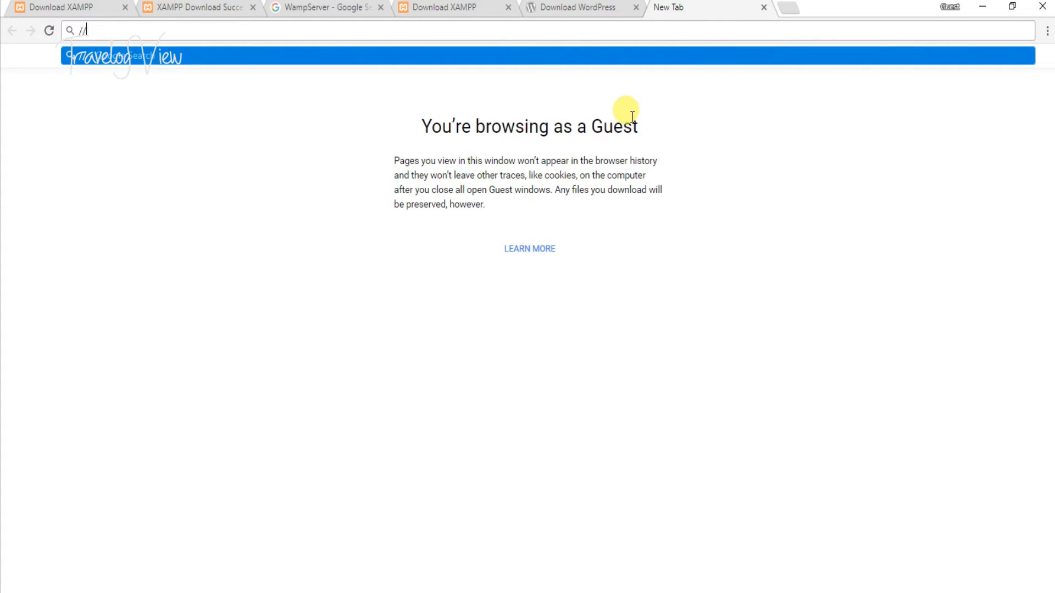
pyautogui.write('localhost/')
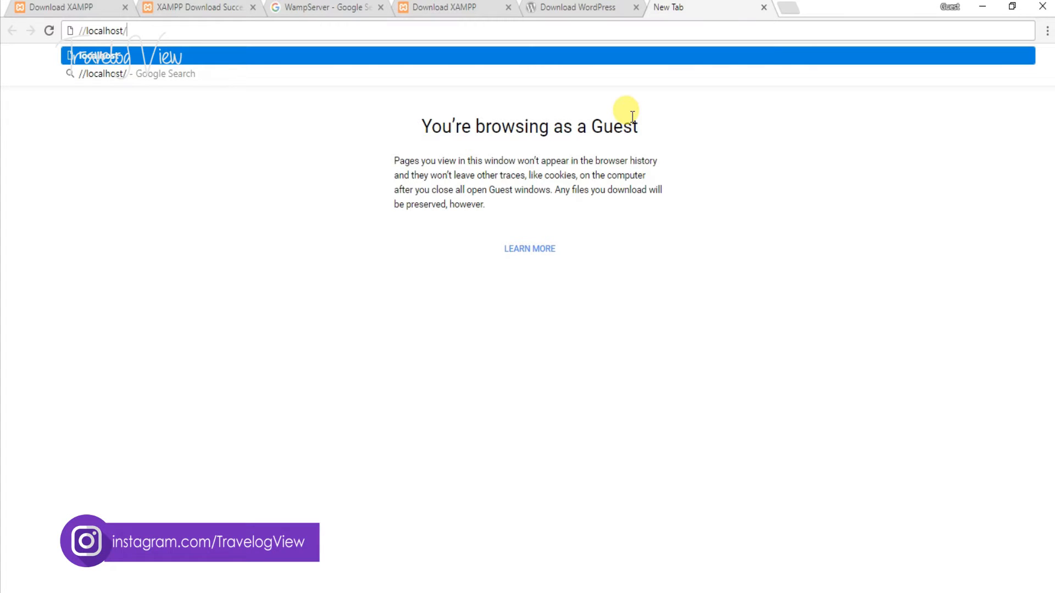
pyautogui.write('test')
pyautogui.press('Return')
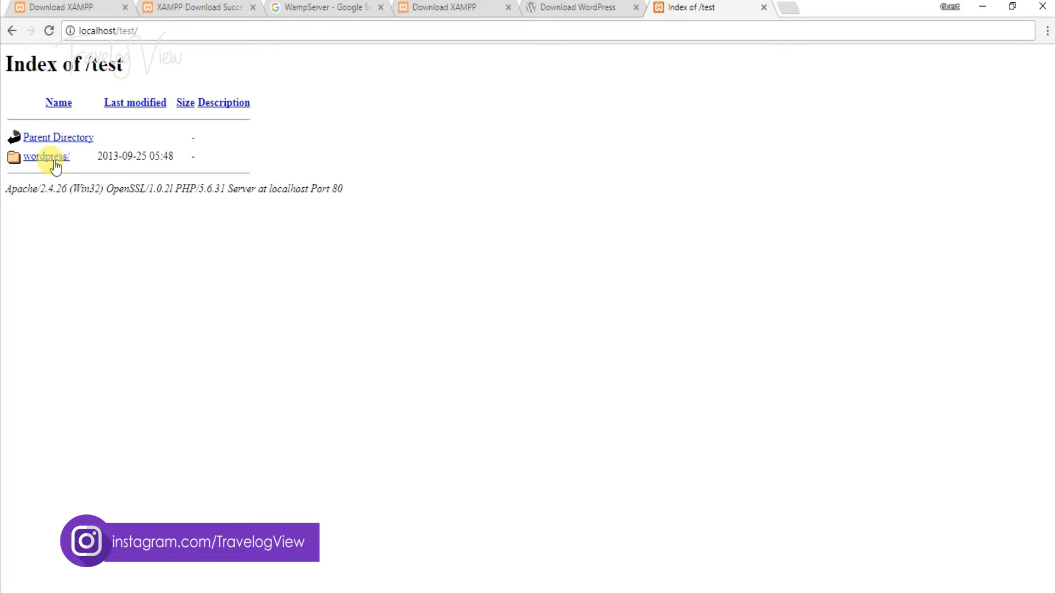
# - Follow the wordpress/ link to start setup-config.php, then switch to File Explorer
pyautogui.click(56, 165)
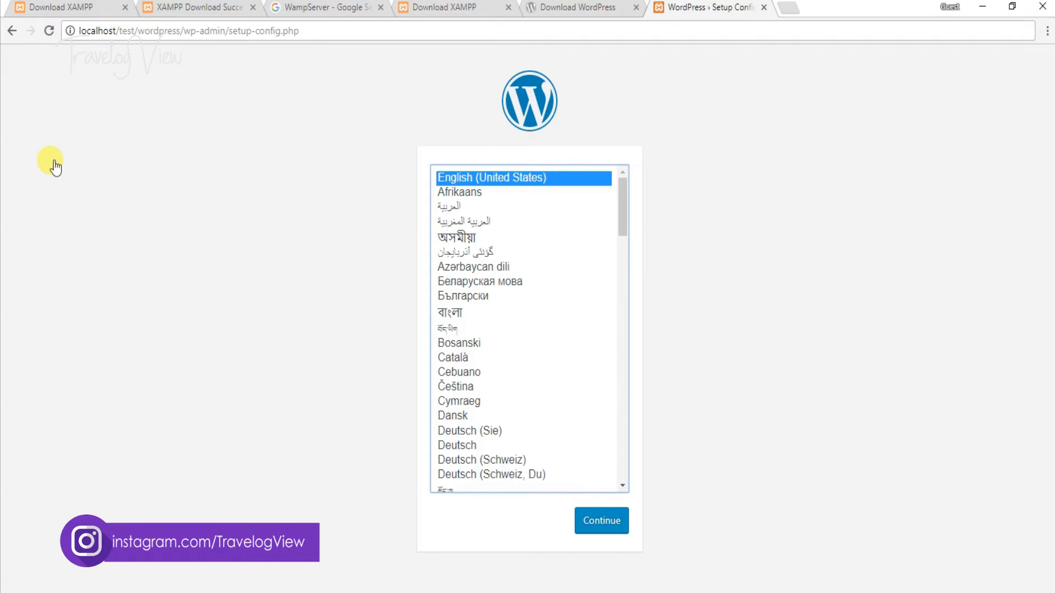
pyautogui.moveTo(116, 31); pyautogui.dragTo(299, 39)
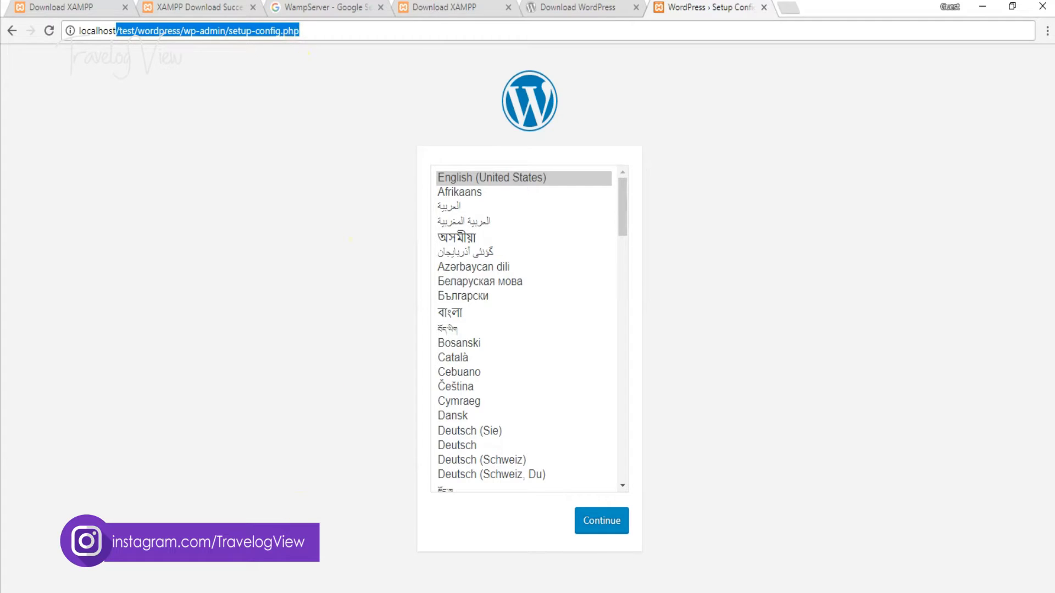
pyautogui.hotkey('alt', 'Tab')
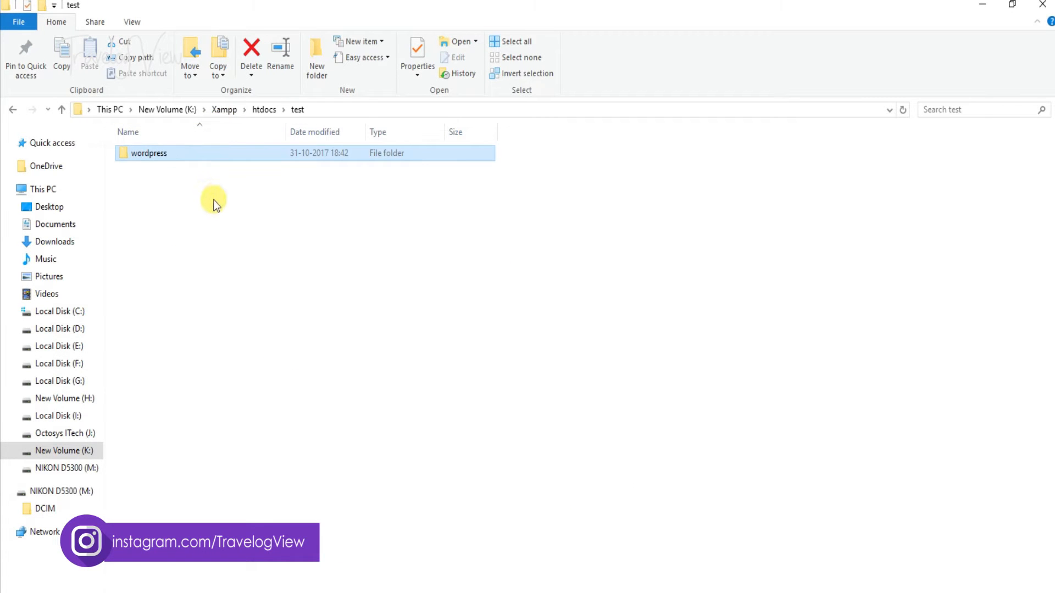
# - Open htdocs\test\wordpress and select all of its files and folders
pyautogui.click(259, 111)
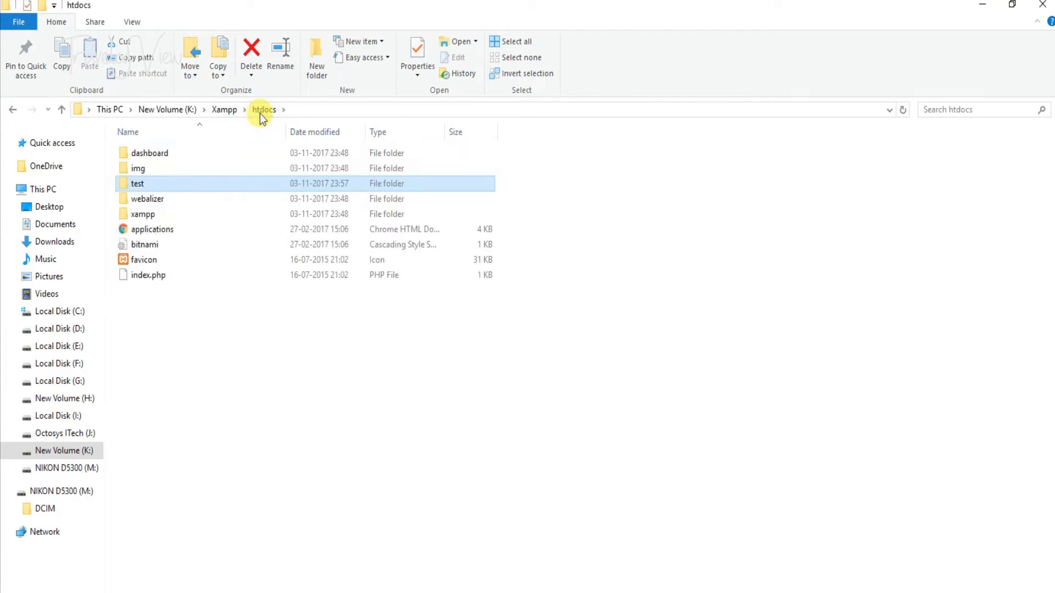
pyautogui.doubleClick(128, 184)
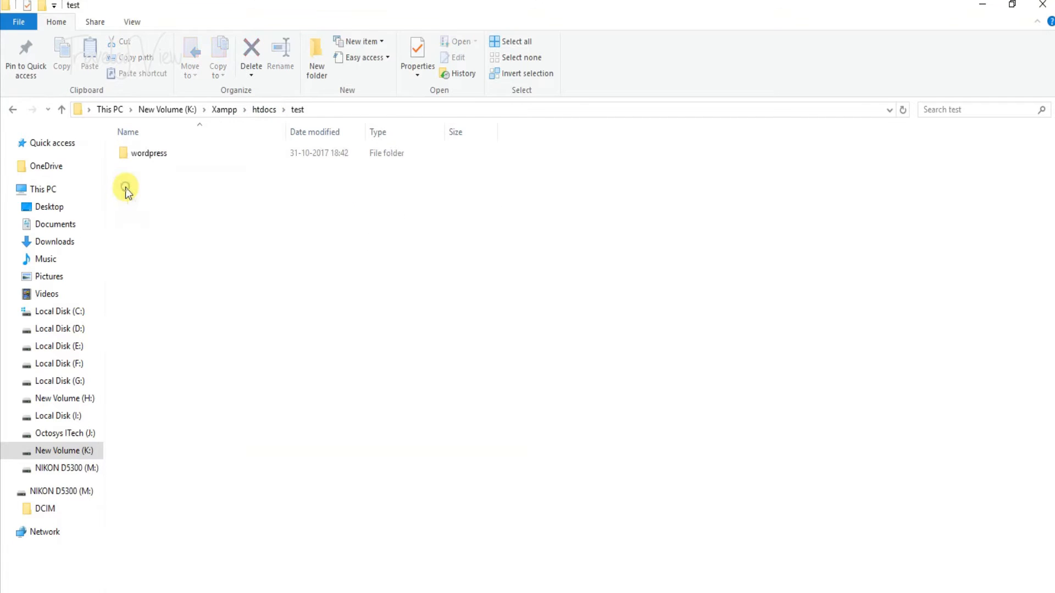
pyautogui.doubleClick(142, 154)
pyautogui.moveTo(377, 489); pyautogui.dragTo(158, 154)
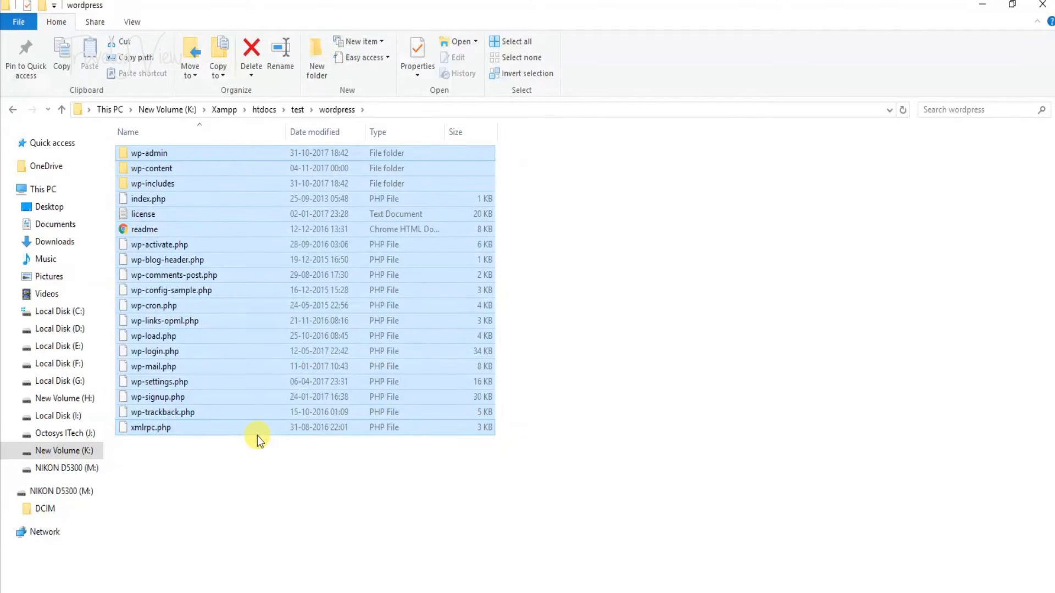
# - Copy the WordPress files and paste them directly into the test folder
pyautogui.hotkey('ctrl', 'c')
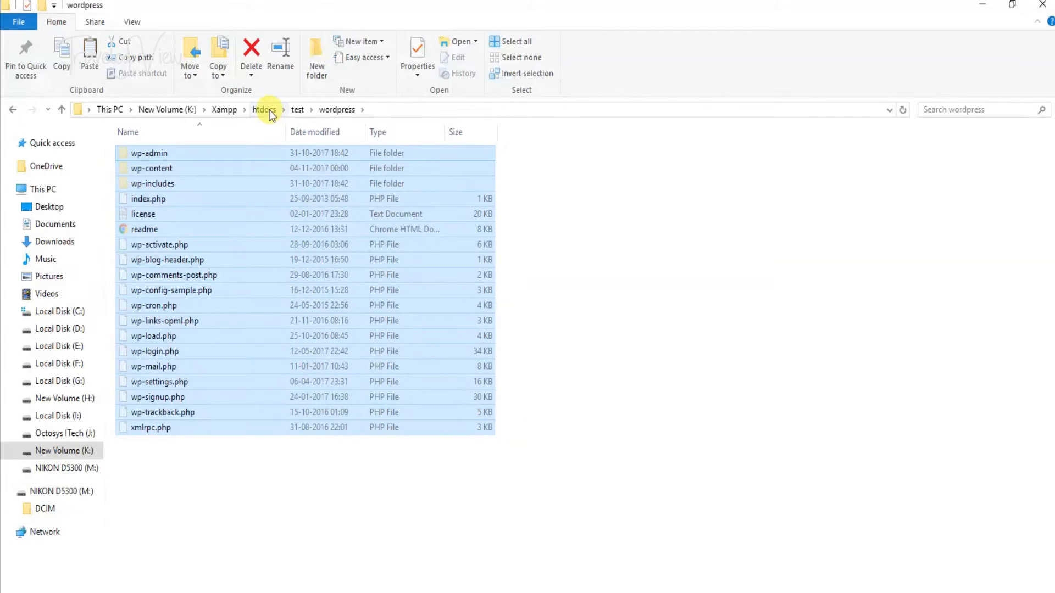
pyautogui.click(297, 110)
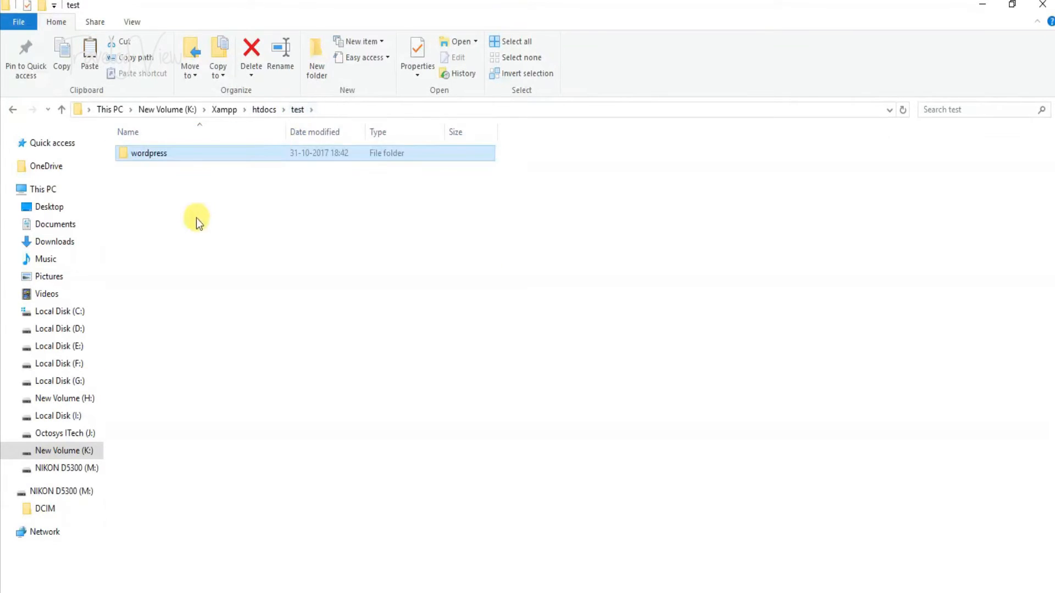
pyautogui.rightClick(196, 218)
pyautogui.click(239, 322)
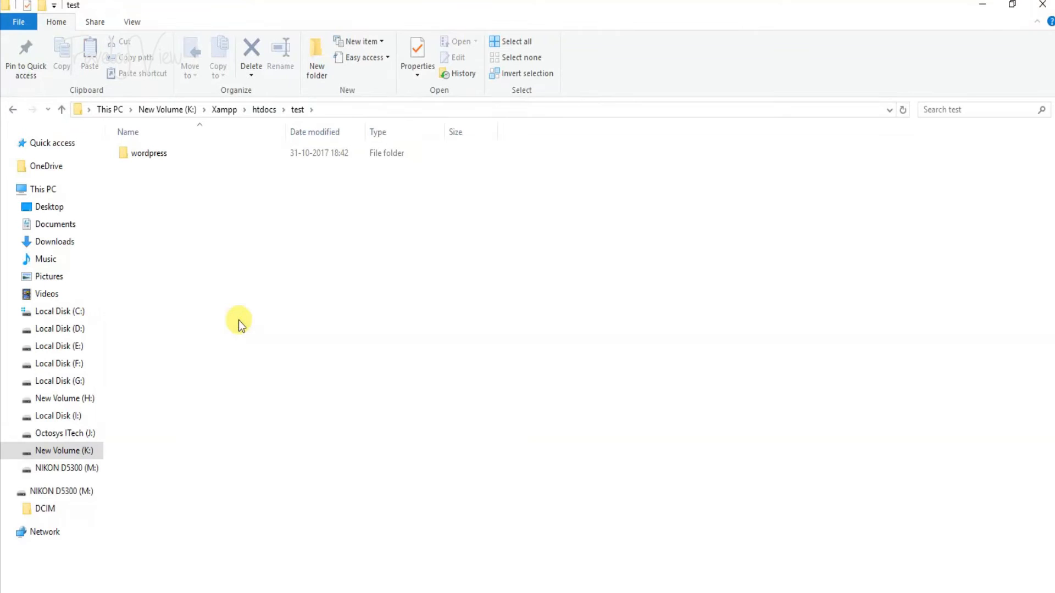
# - Delete the leftover wordpress subfolder and reopen test to check its contents
pyautogui.click(159, 156)
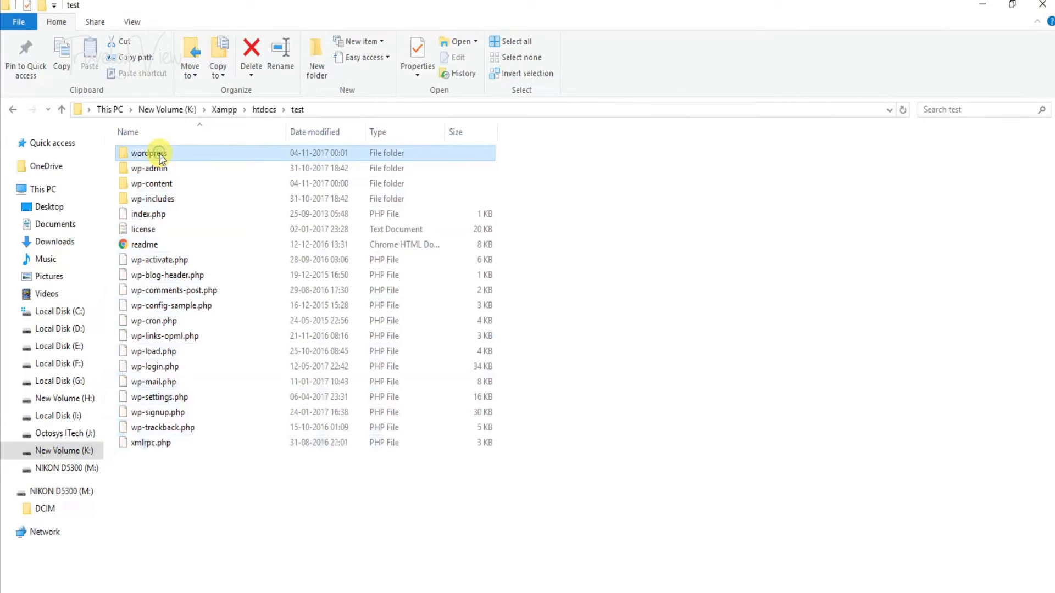
pyautogui.press('Delete')
pyautogui.hotkey('alt', 'Up')
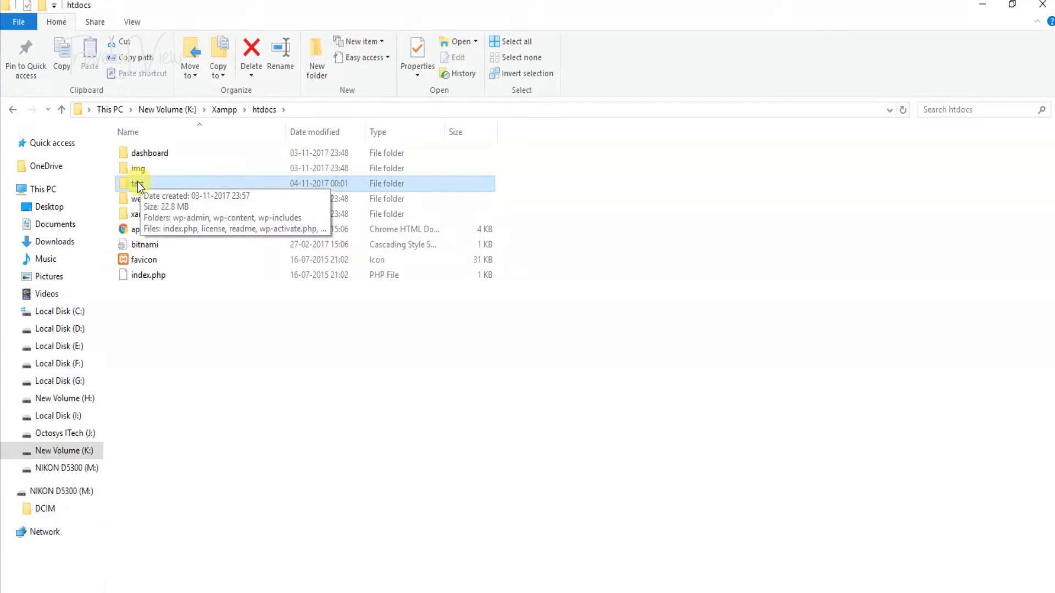
pyautogui.doubleClick(127, 183)
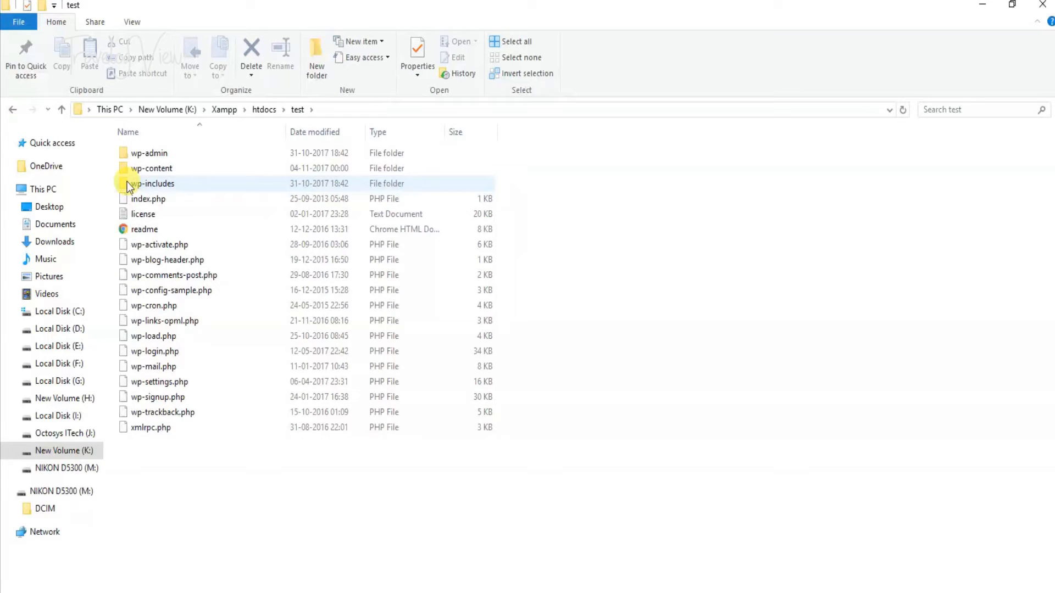
# - Change the Chrome address to localhost/test and load it to restart the installer
pyautogui.click(438, 585)
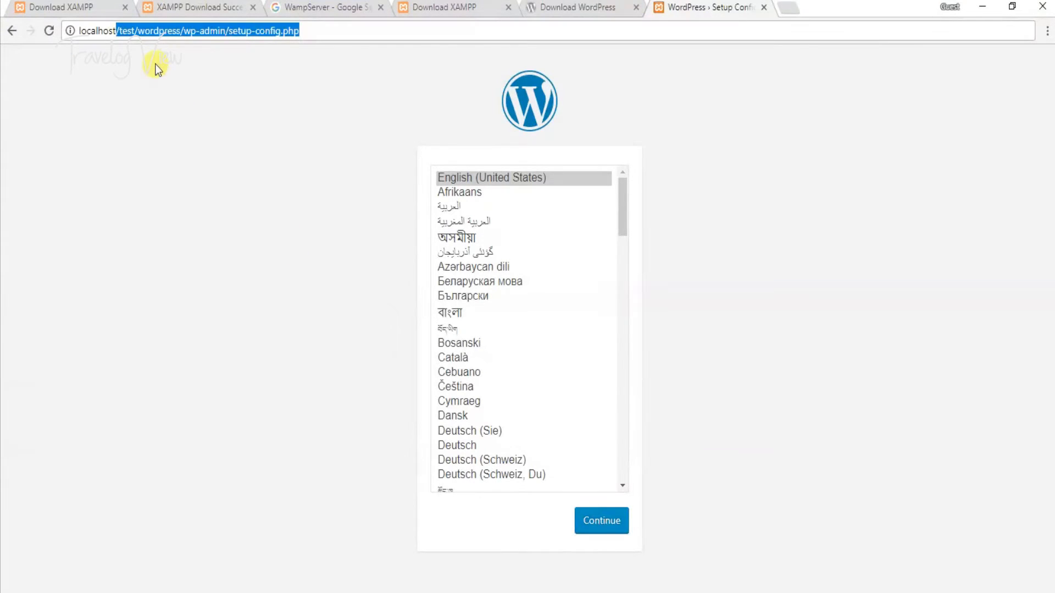
pyautogui.moveTo(137, 31); pyautogui.dragTo(318, 34)
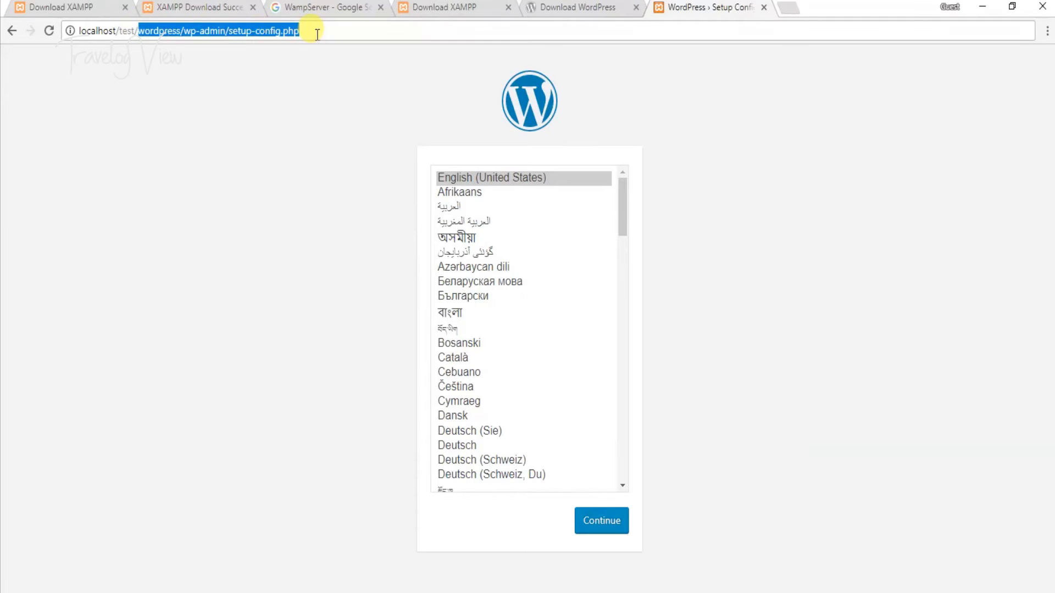
pyautogui.press('BackSpace')
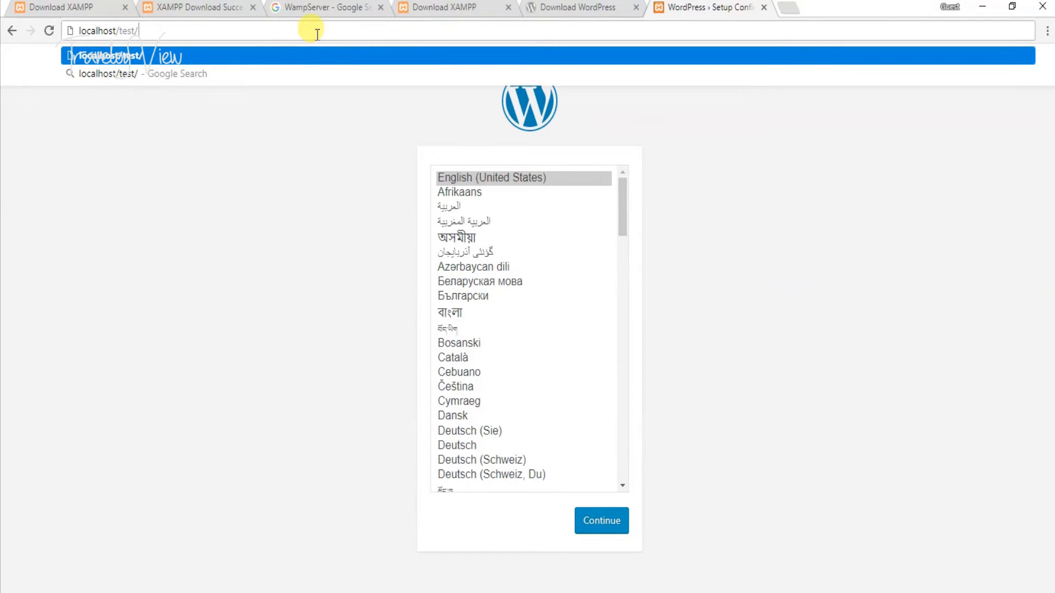
pyautogui.press('BackSpace')
pyautogui.press('BackSpace')
pyautogui.press('BackSpace')
pyautogui.press('BackSpace')
pyautogui.press('BackSpace')
pyautogui.press('BackSpace')
pyautogui.press('BackSpace')
pyautogui.press('BackSpace')
pyautogui.press('BackSpace')
pyautogui.press('BackSpace')
pyautogui.press('BackSpace')
pyautogui.press('BackSpace')
pyautogui.press('BackSpace')
pyautogui.press('BackSpace')
pyautogui.press('BackSpace')
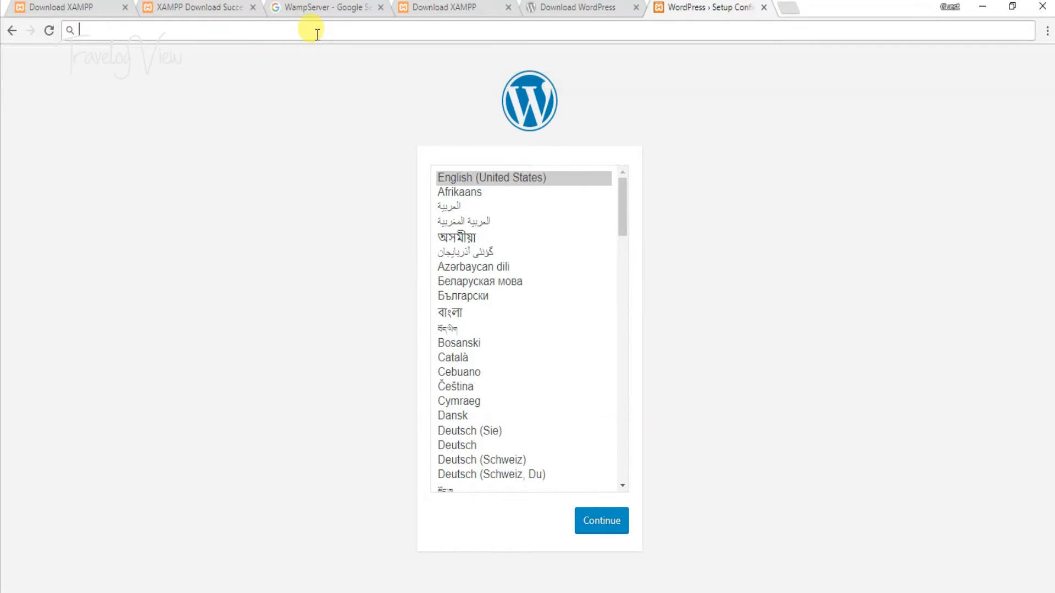
pyautogui.write('localhoo')
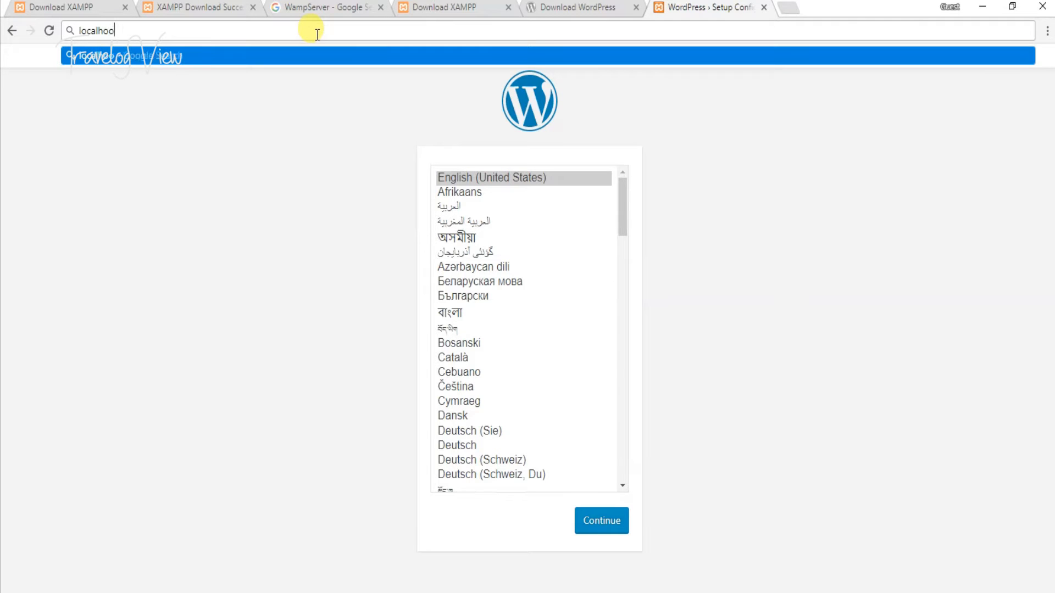
pyautogui.press('BackSpace')
pyautogui.write('st')
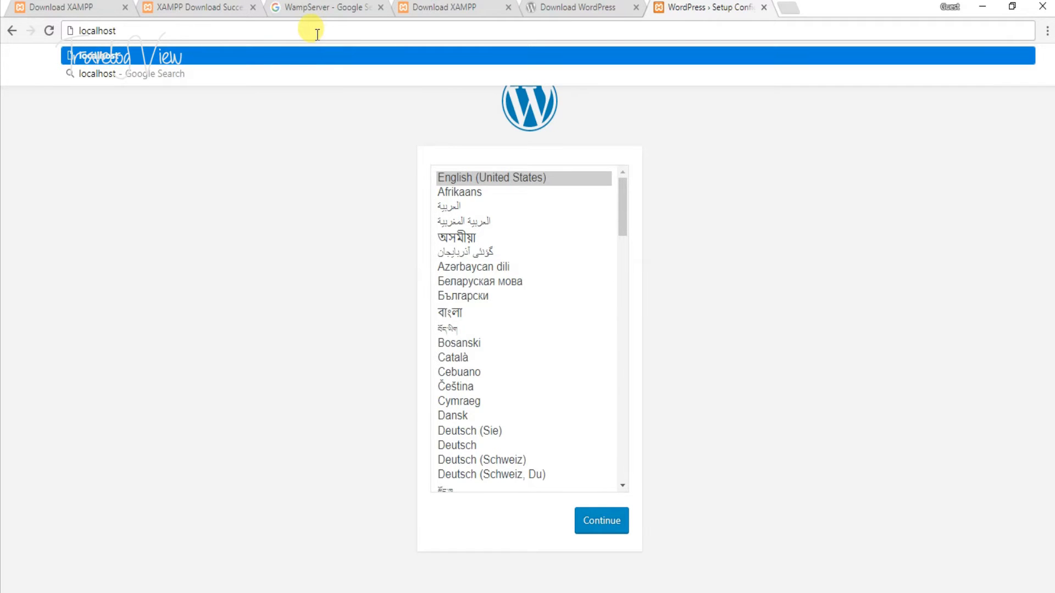
pyautogui.write('/te')
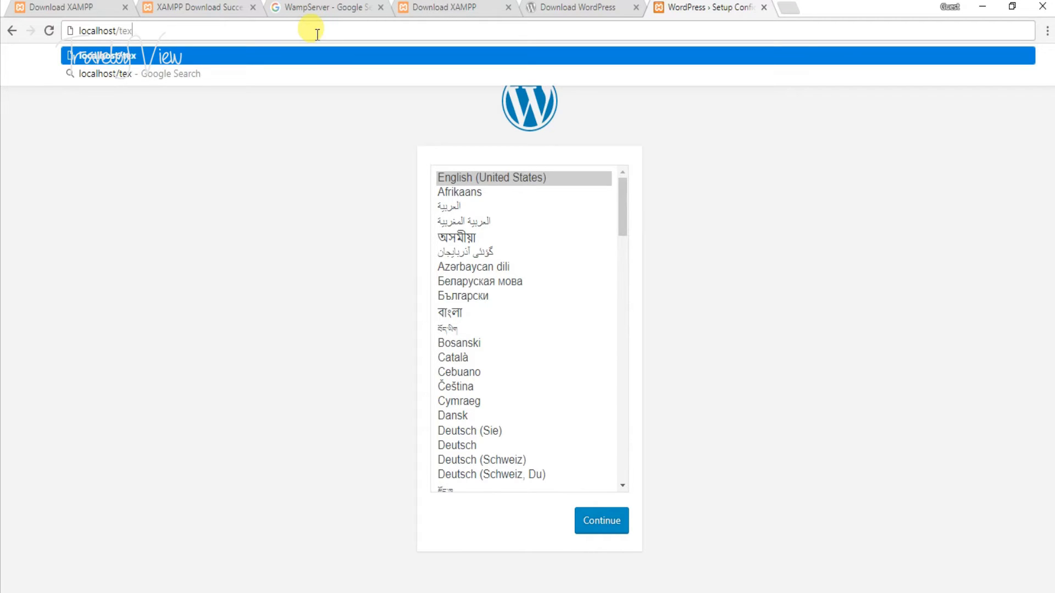
pyautogui.write('st')
pyautogui.press('Return')
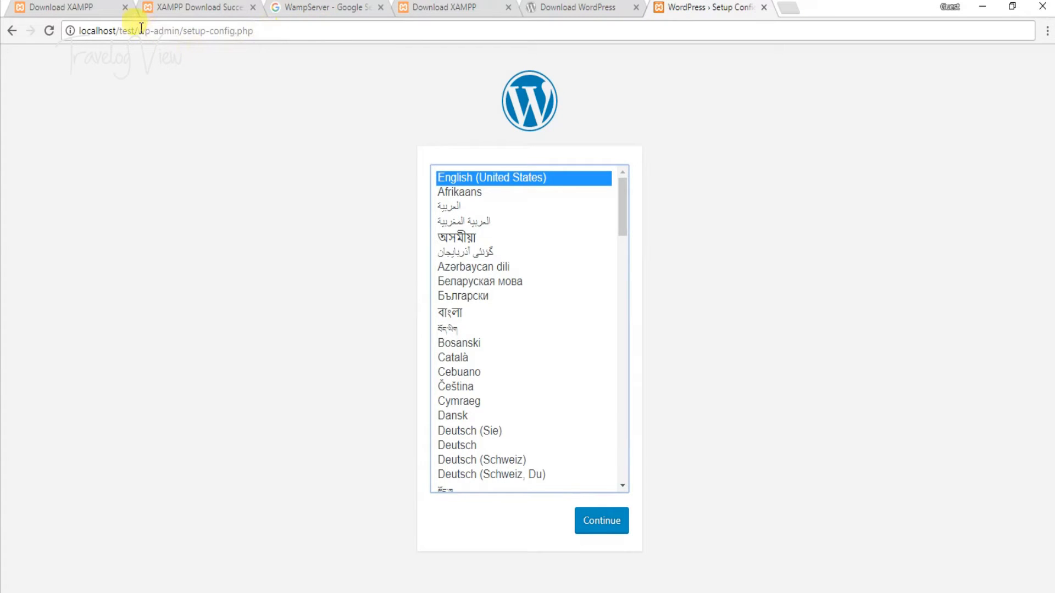
# - Pick English (United States) as the setup language and continue
pyautogui.moveTo(141, 29); pyautogui.dragTo(154, 30)
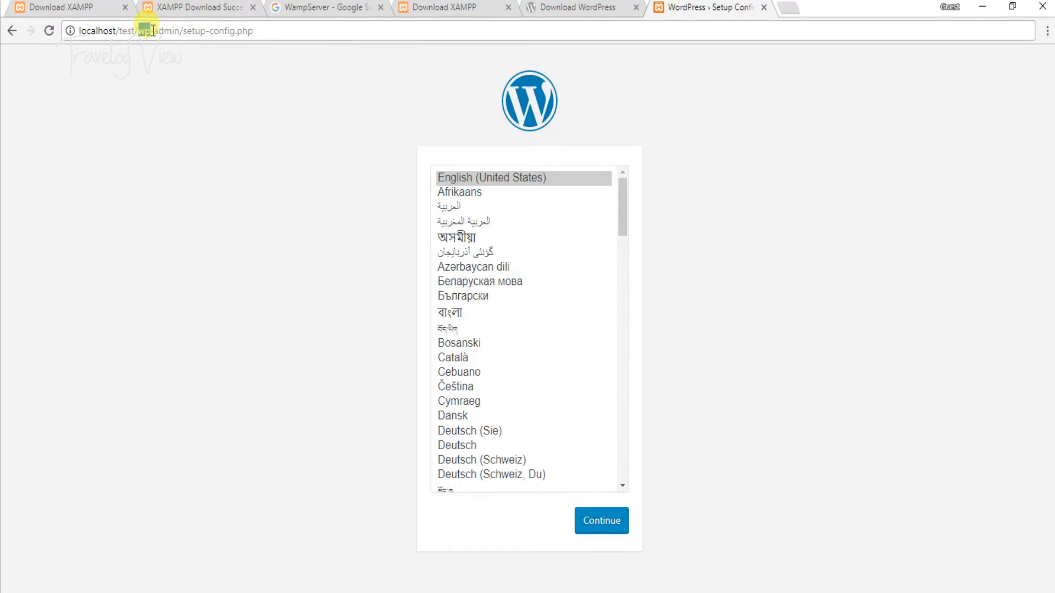
pyautogui.click(289, 83)
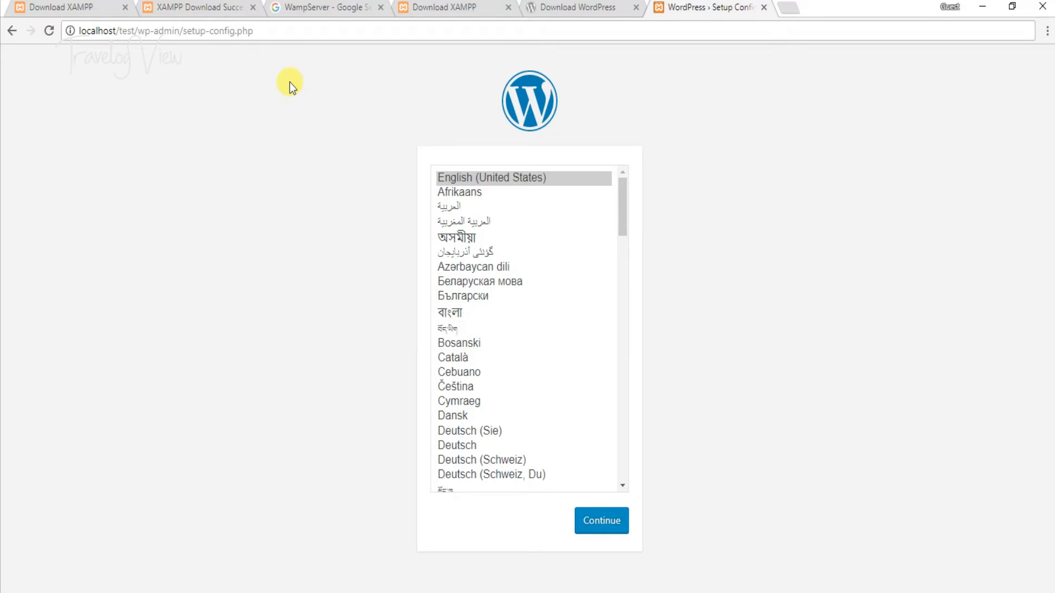
pyautogui.click(449, 175)
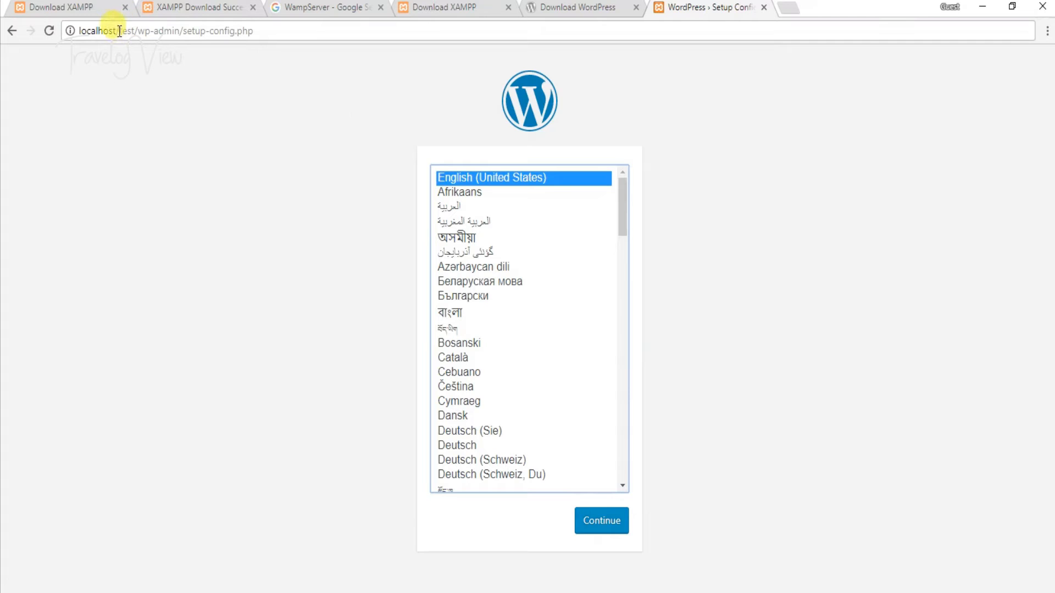
pyautogui.moveTo(119, 31); pyautogui.dragTo(133, 31)
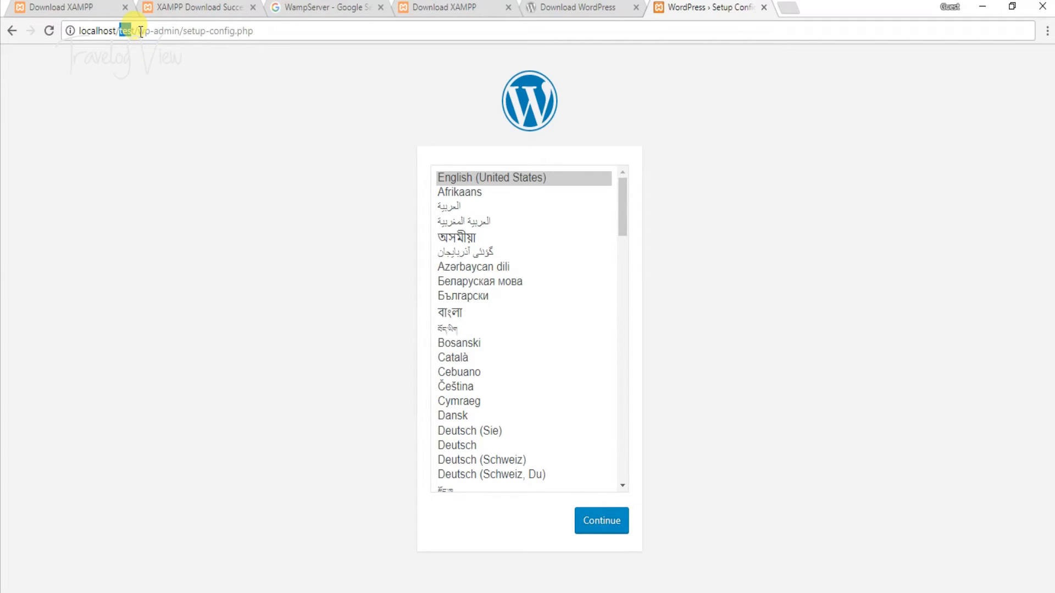
pyautogui.click(459, 177)
pyautogui.click(612, 522)
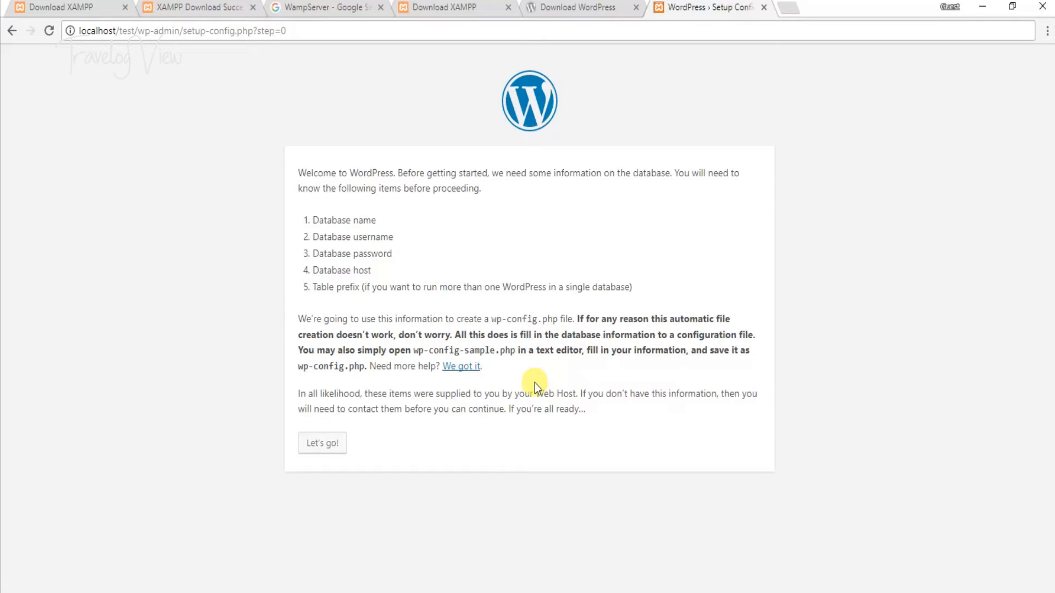
# - Click Let's go! to reach the database connection form, then open a blank tab
pyautogui.click(325, 445)
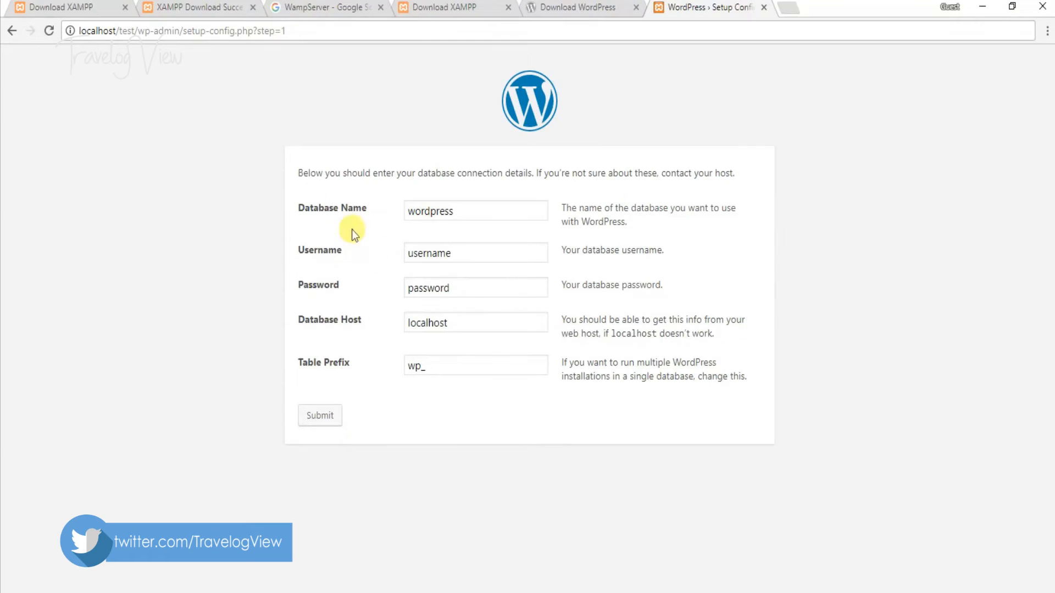
pyautogui.moveTo(460, 211); pyautogui.dragTo(389, 212)
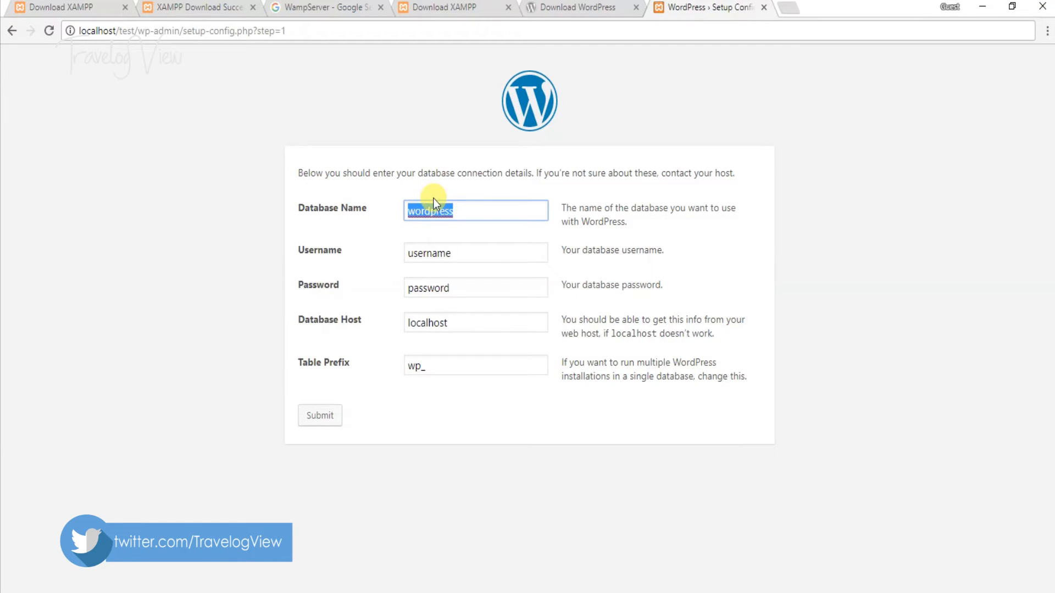
pyautogui.click(783, 7)
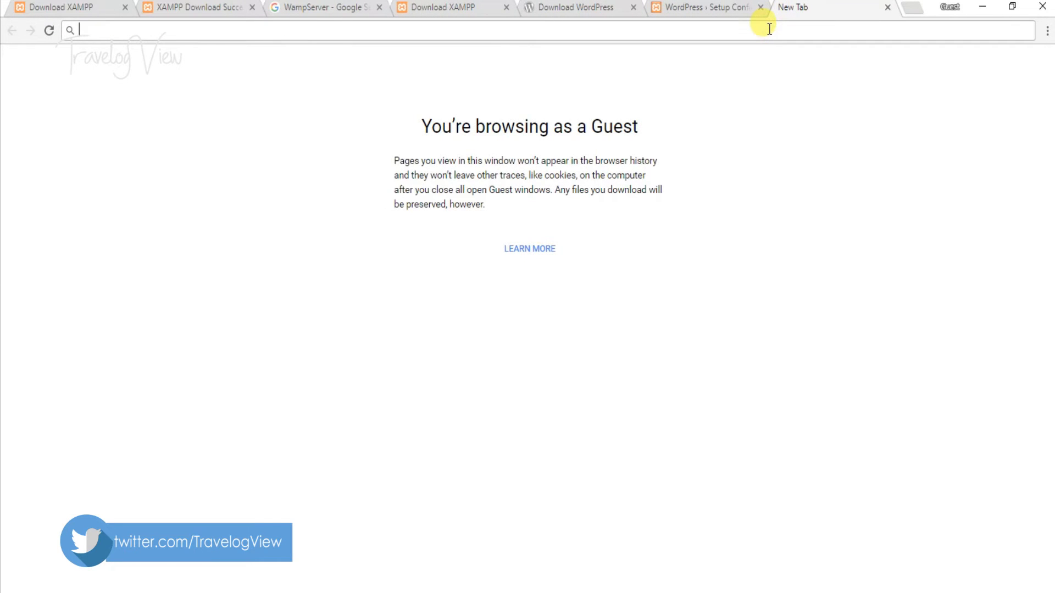
# - Load localhost/phpmyadmin in the new tab
pyautogui.write('l')
pyautogui.write('//')
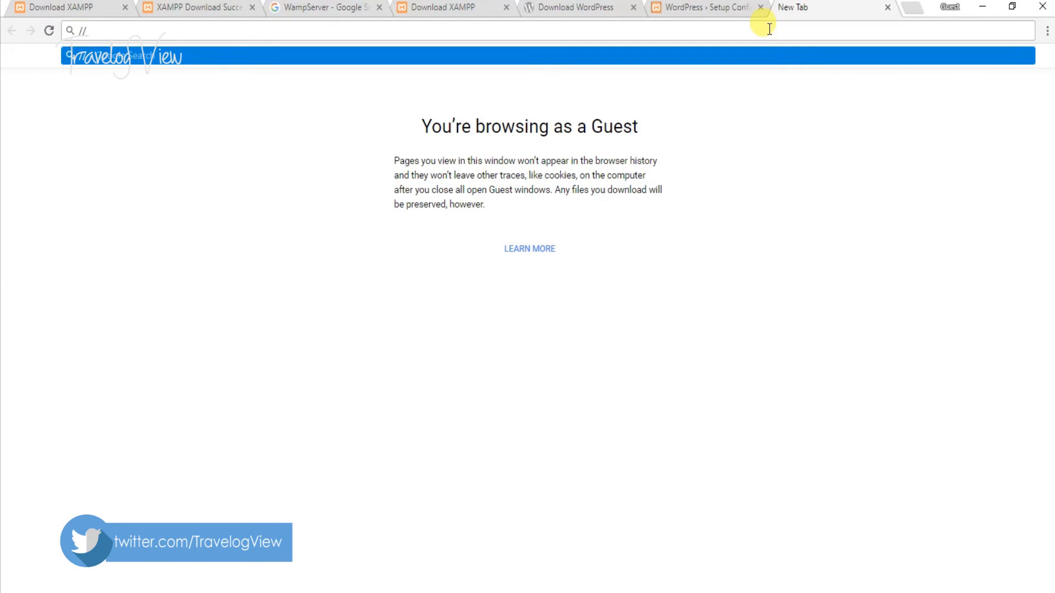
pyautogui.write('localhost')
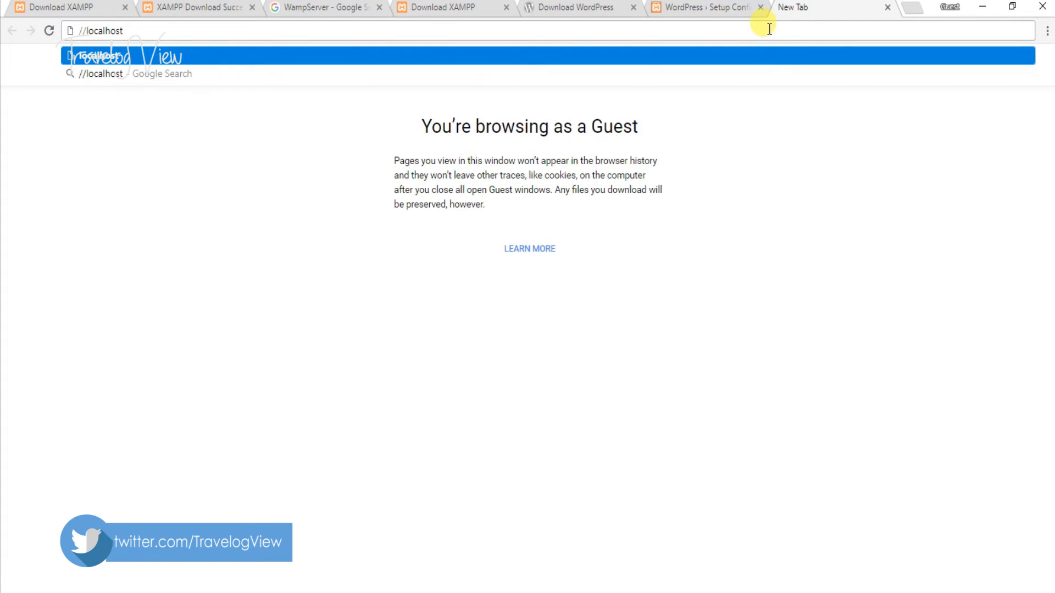
pyautogui.write('/phpm')
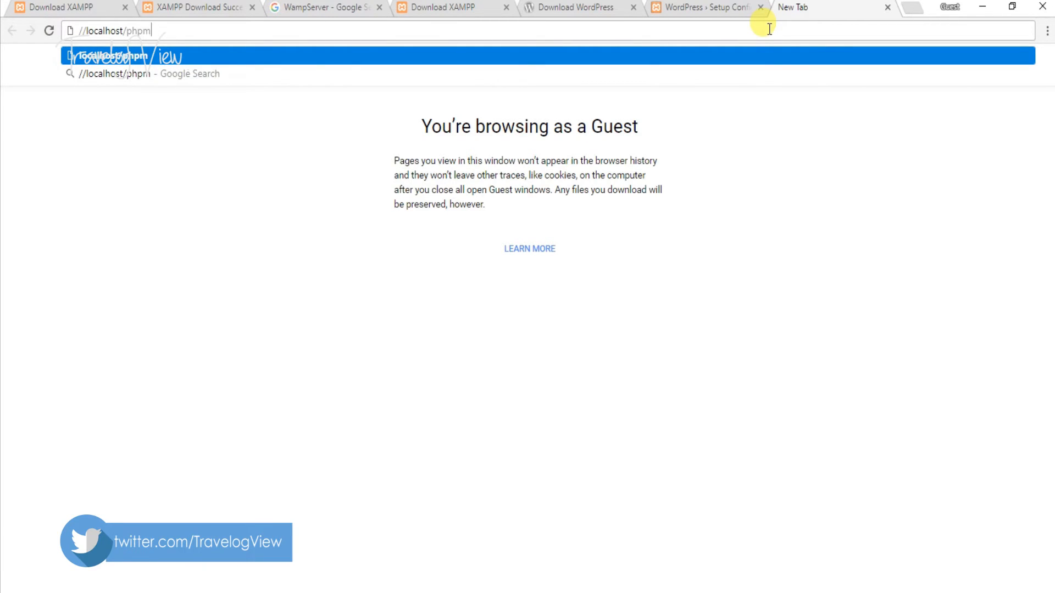
pyautogui.write('yadmin')
pyautogui.press('Return')
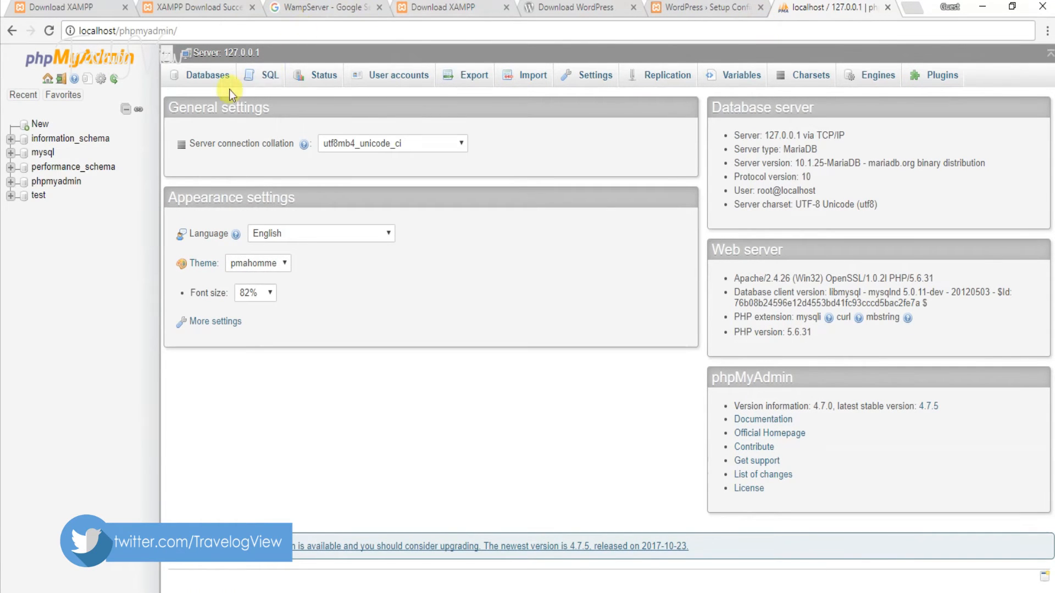
# - Create an empty database named Testyoutube from phpMyAdmin's Databases tab
pyautogui.click(209, 84)
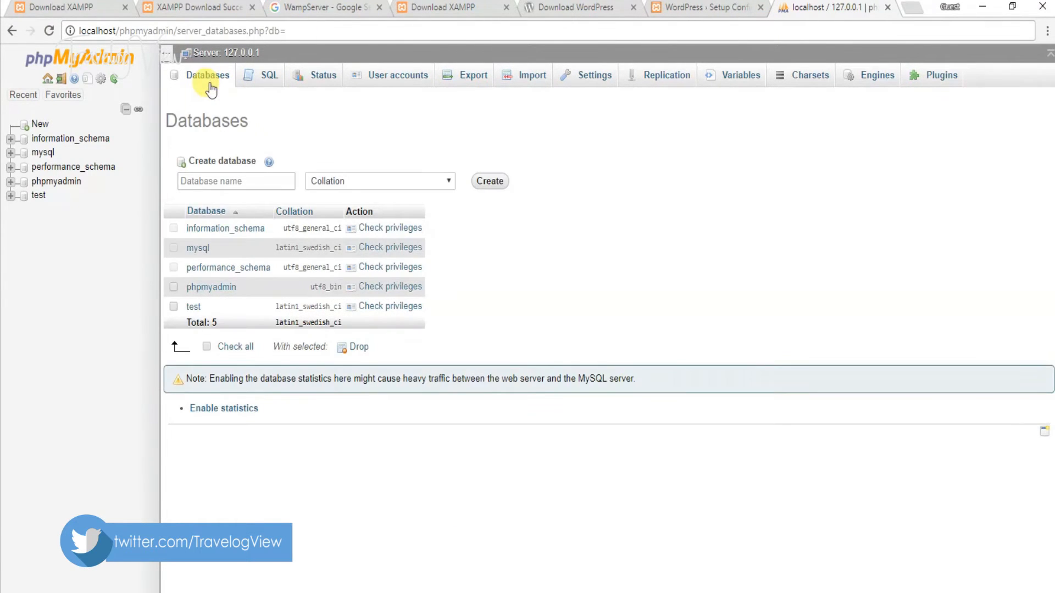
pyautogui.click(231, 174)
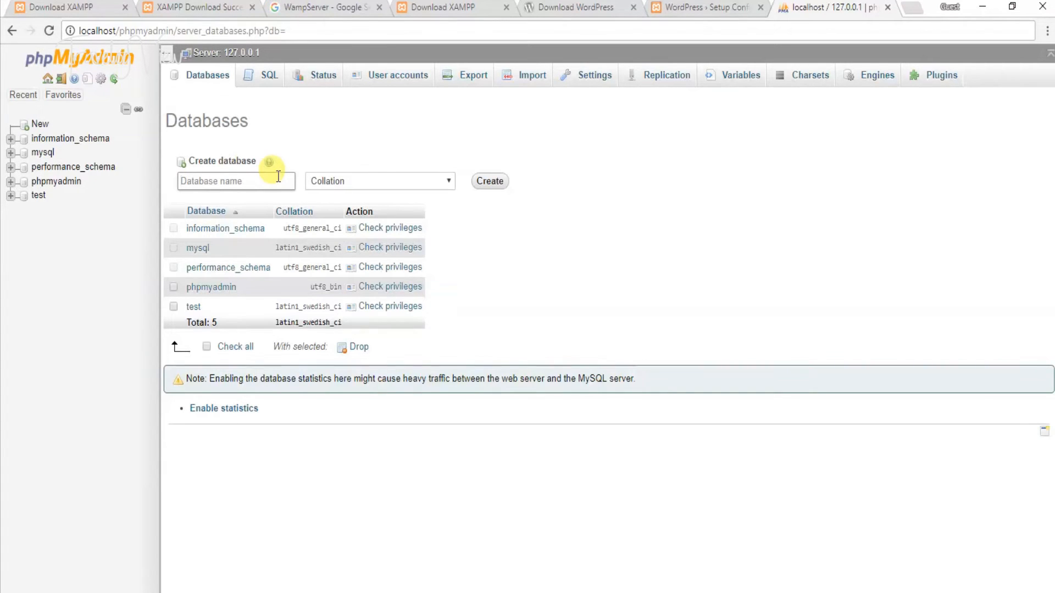
pyautogui.write('T')
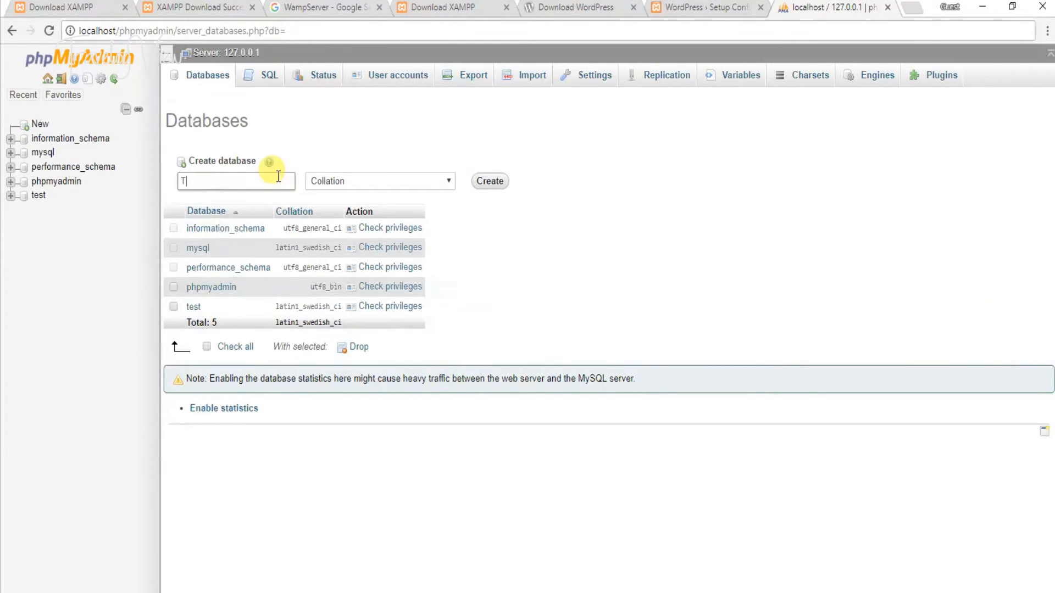
pyautogui.write('estyoutube')
pyautogui.click(489, 180)
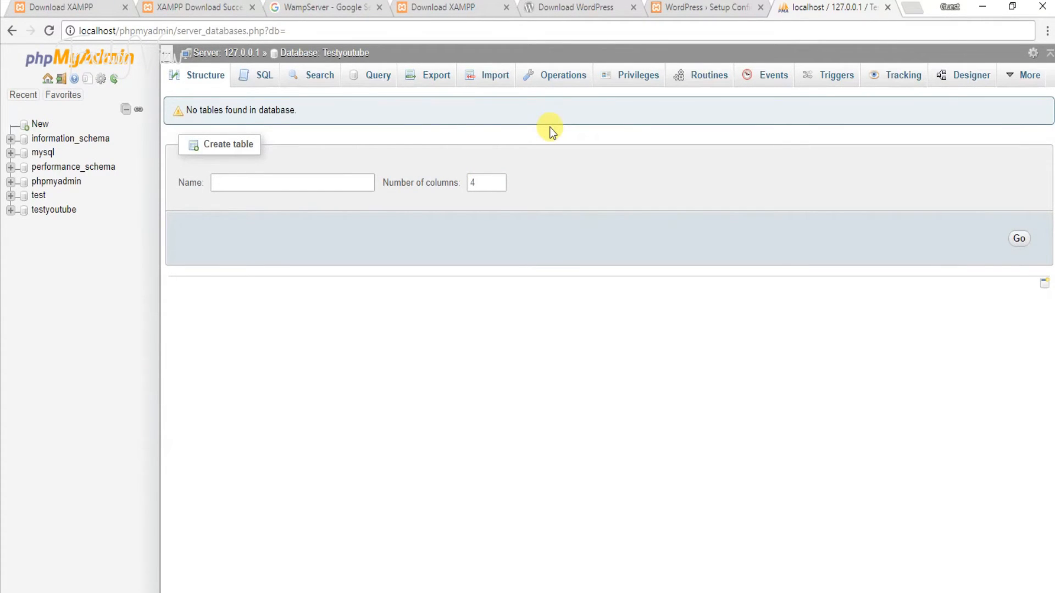
# - Submit database testyoutube, user root, blank password, host localhost and table prefix test1_
pyautogui.click(705, 7)
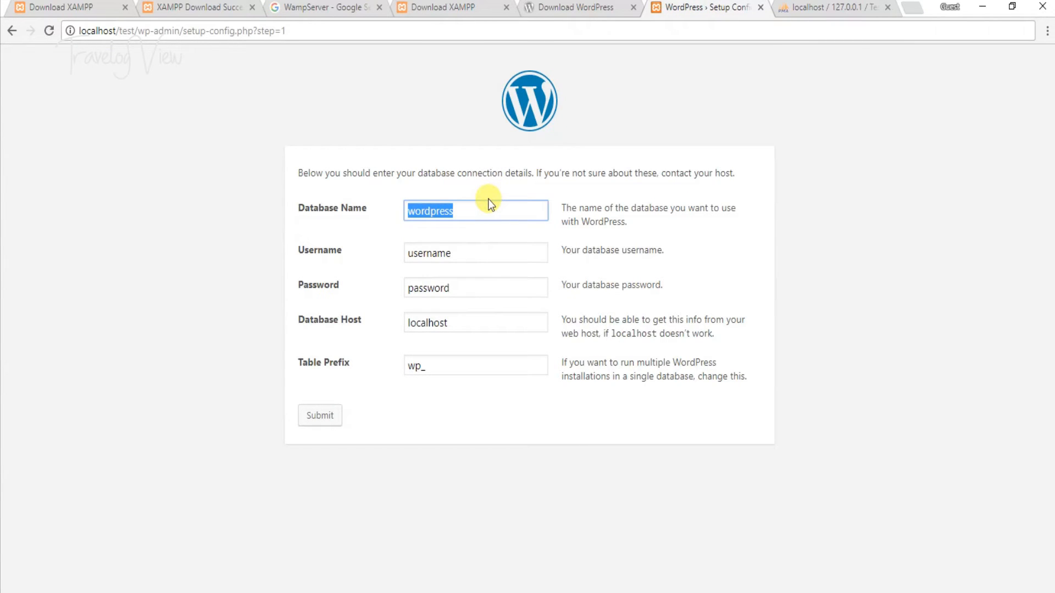
pyautogui.write('testyoutube')
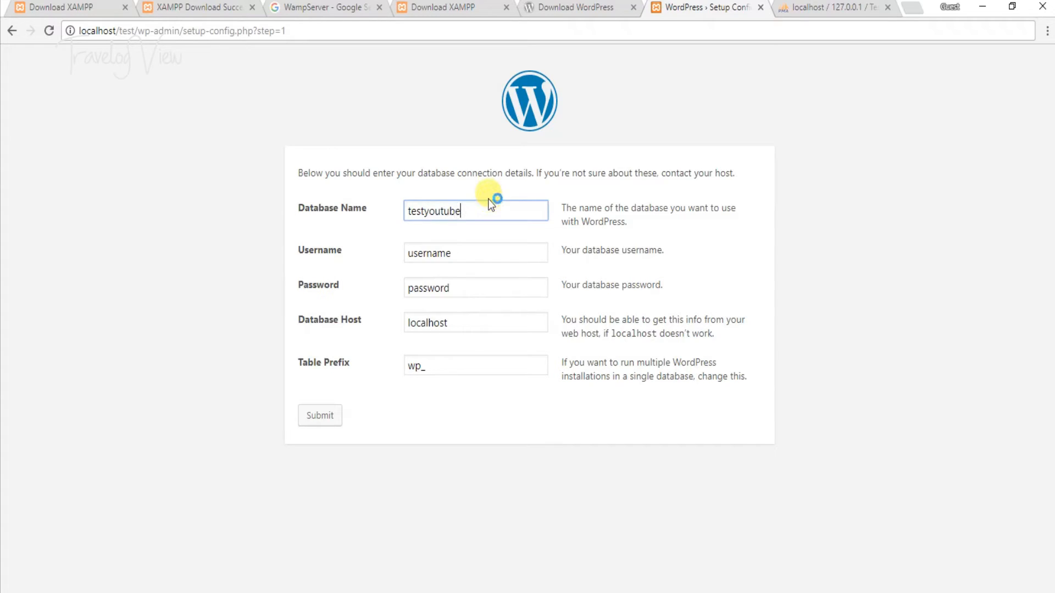
pyautogui.press('Tab')
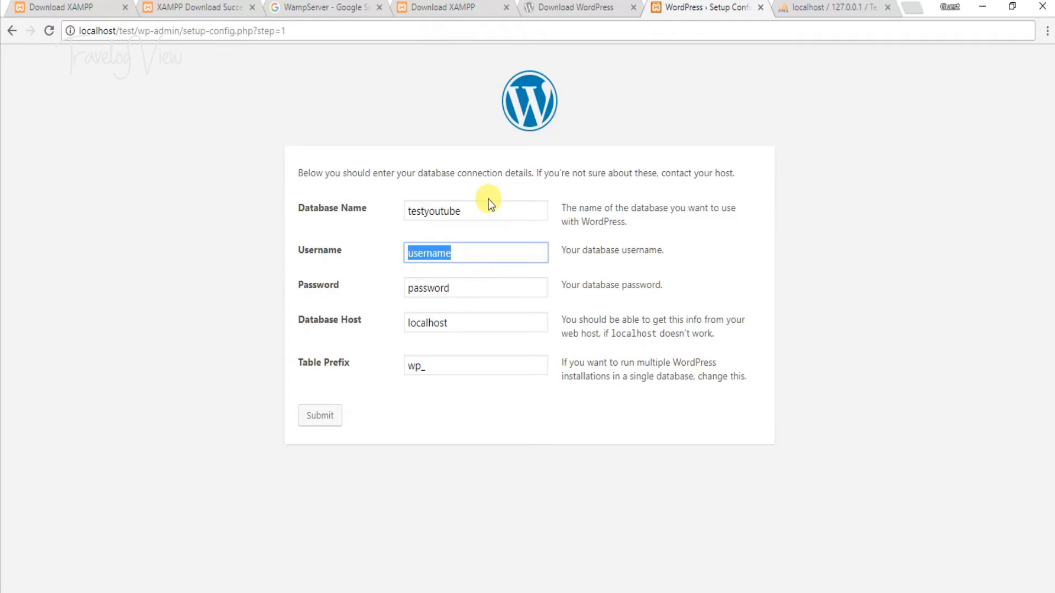
pyautogui.write('root')
pyautogui.press('Tab')
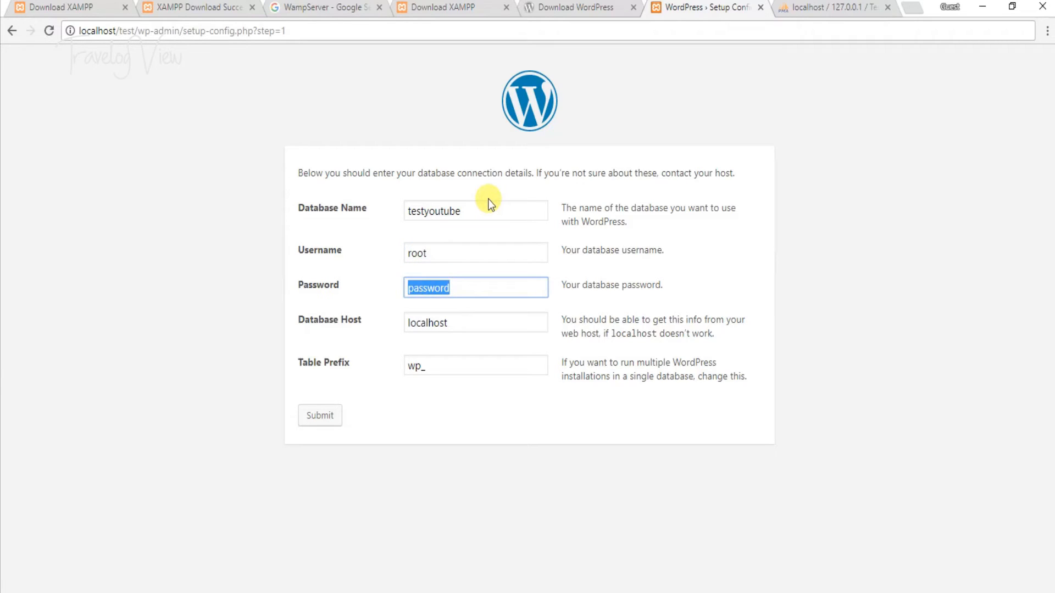
pyautogui.press('BackSpace')
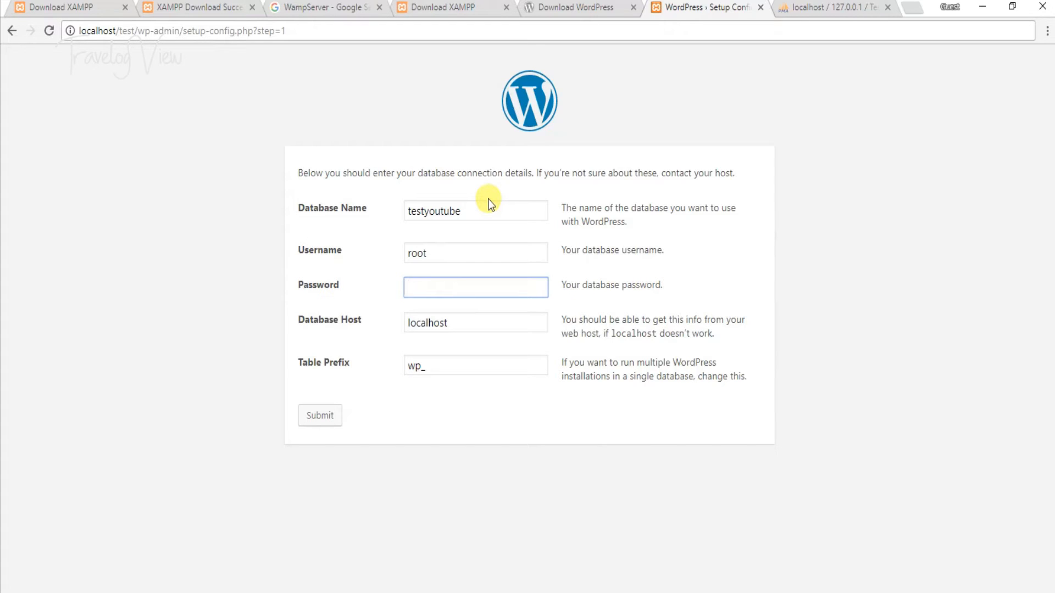
pyautogui.press('Tab')
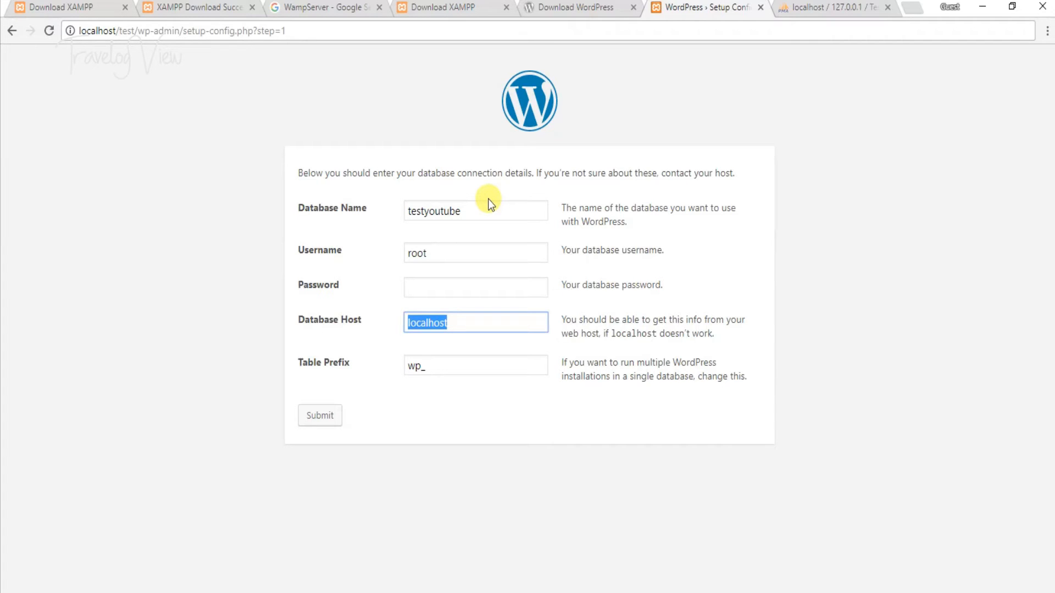
pyautogui.press('Tab')
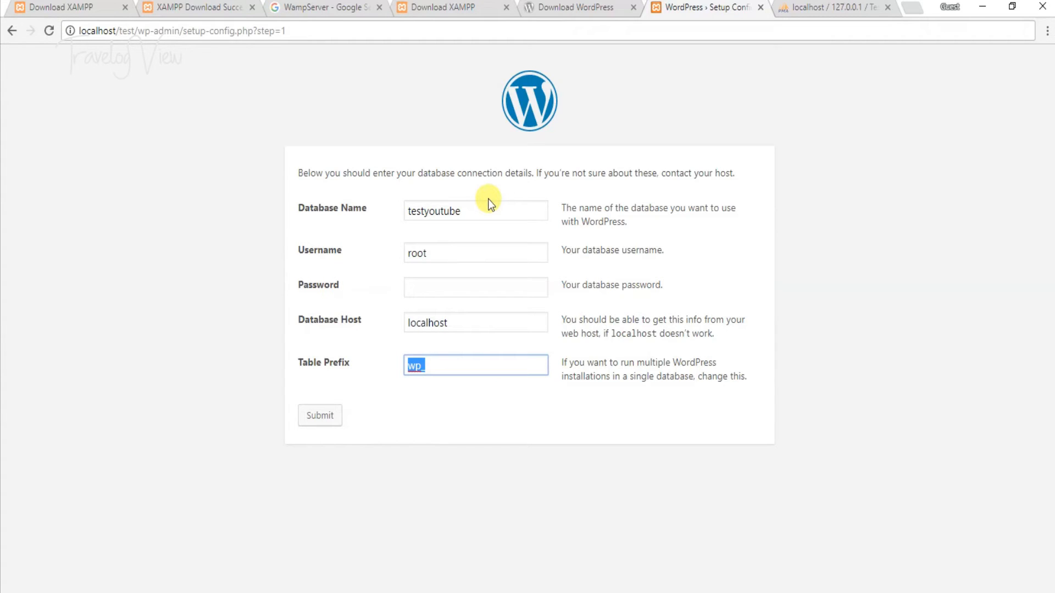
pyautogui.press('End')
pyautogui.press('BackSpace')
pyautogui.press('BackSpace')
pyautogui.press('BackSpace')
pyautogui.write('test1_')
pyautogui.click(320, 415)
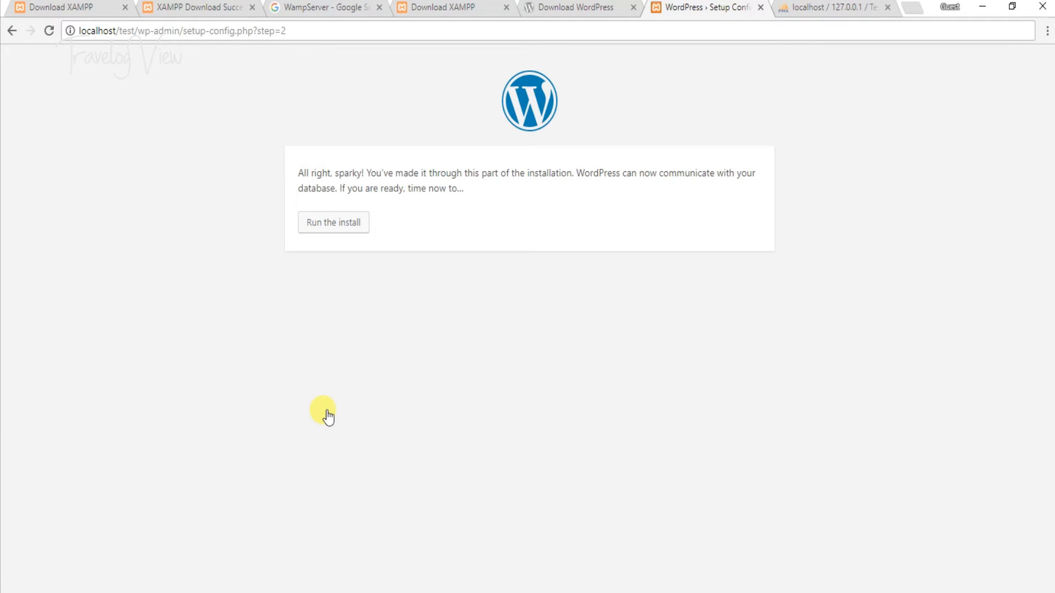
# - Run the install with site title TestYoutube, username admin and a confirmed weak password
pyautogui.click(348, 225)
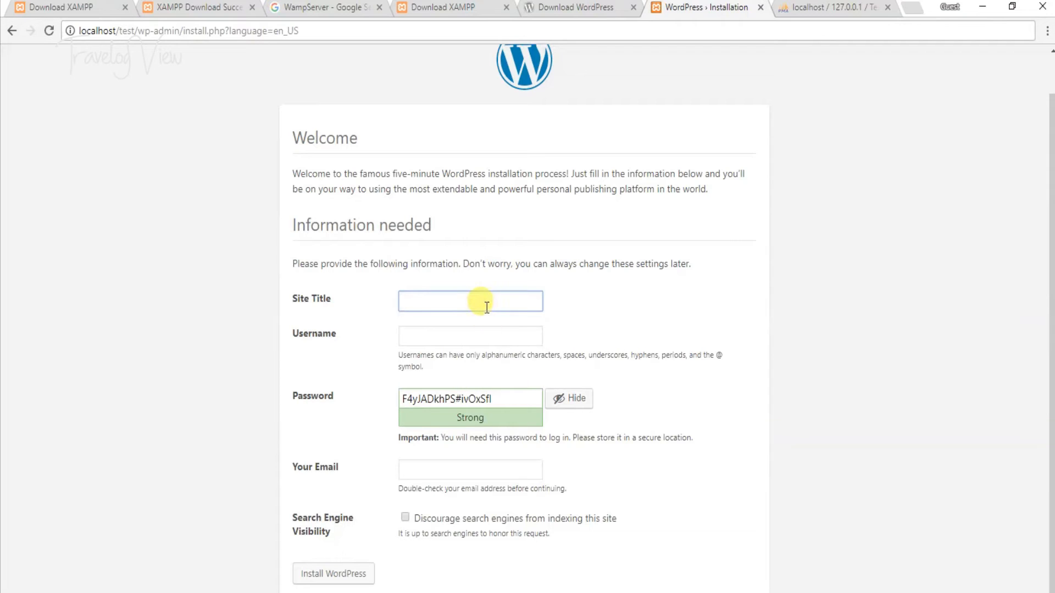
pyautogui.write('TestYoutube')
pyautogui.press('Tab')
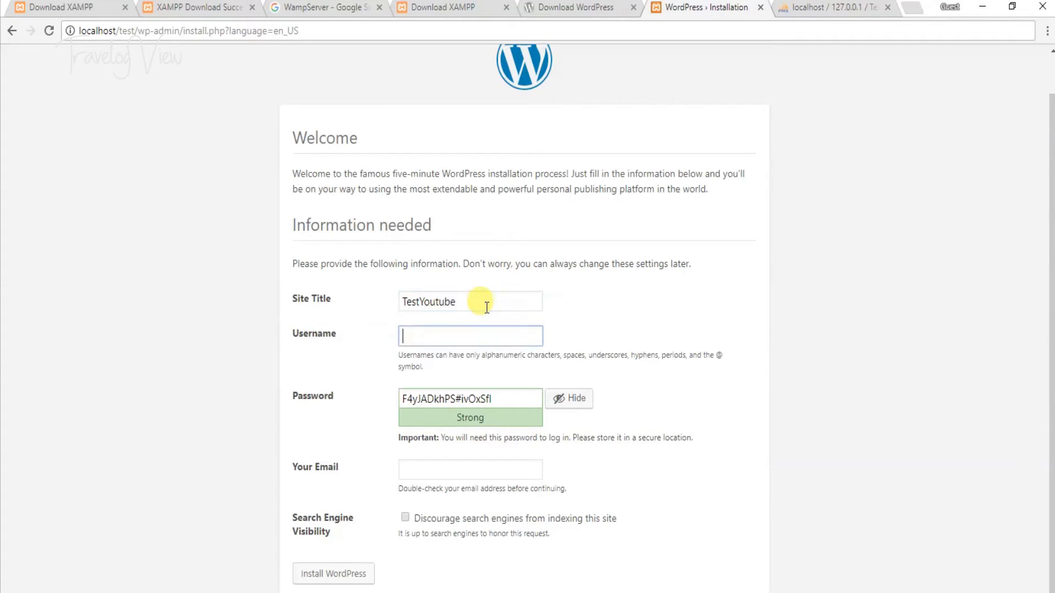
pyautogui.write('admin')
pyautogui.press('Tab')
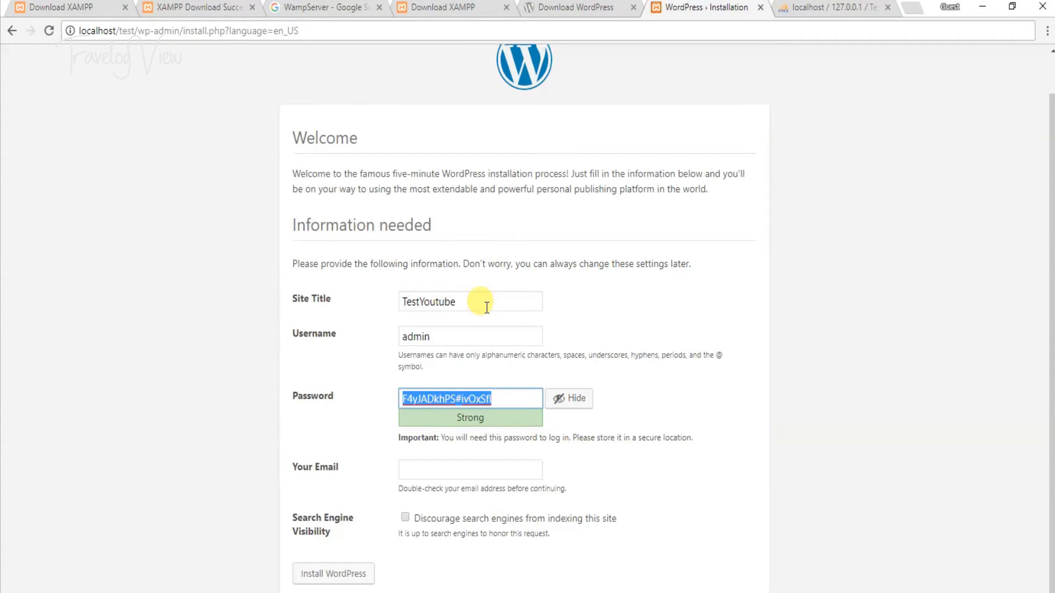
pyautogui.write('admin')
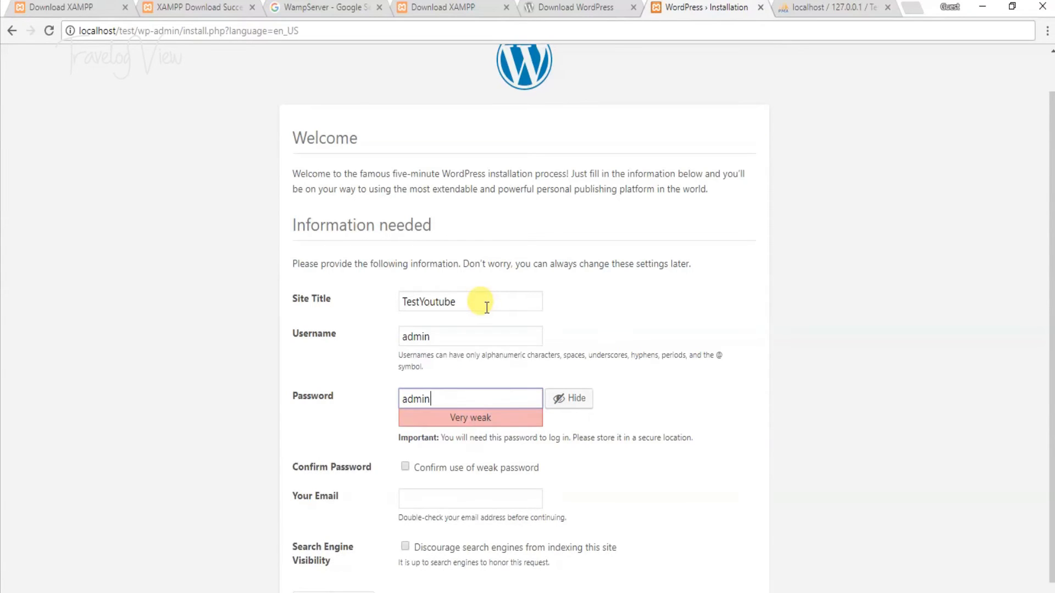
pyautogui.press('Tab')
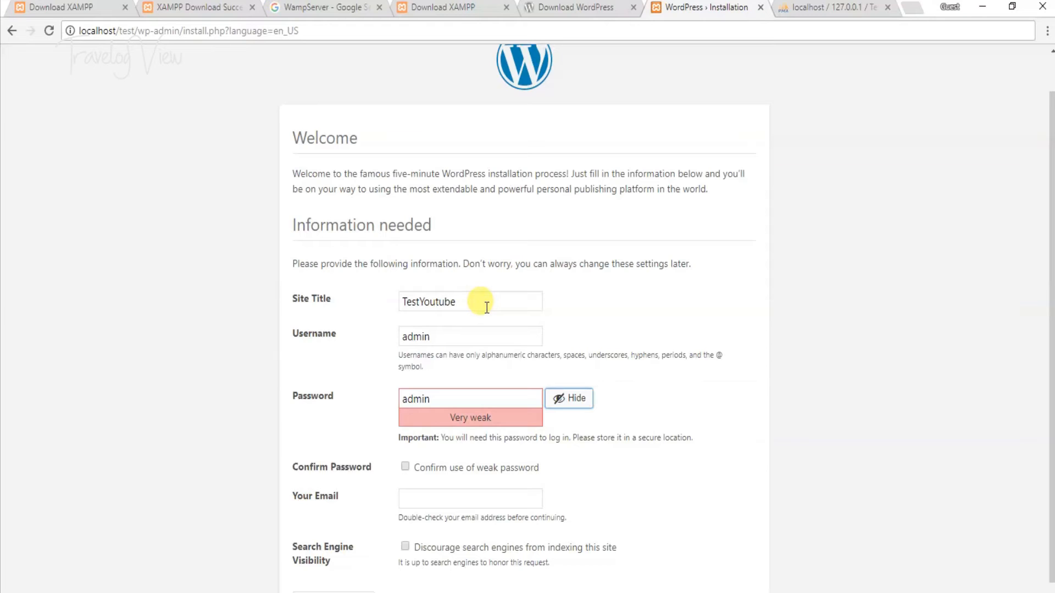
pyautogui.click(442, 403)
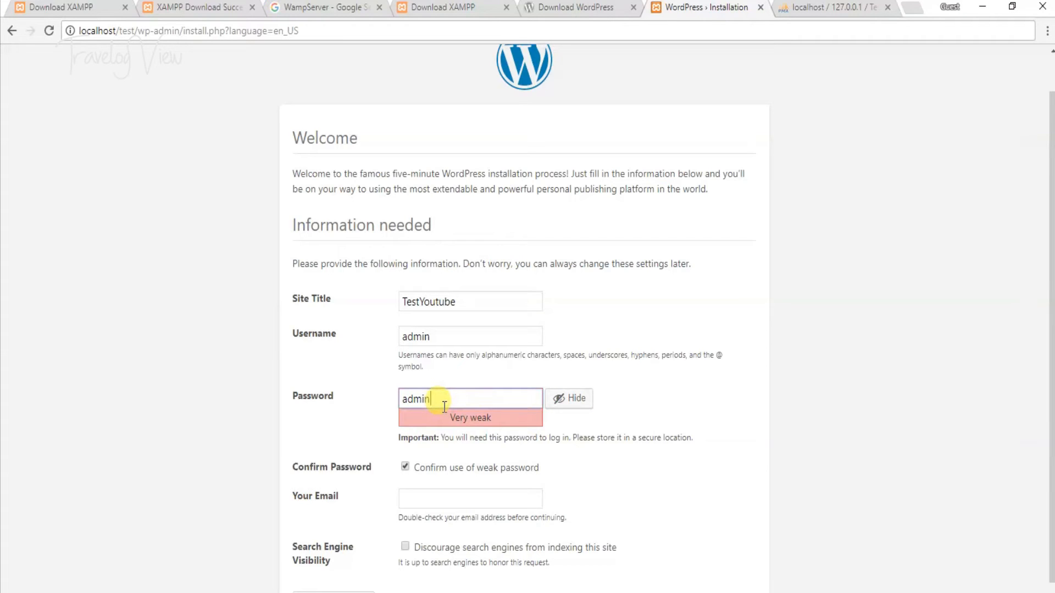
pyautogui.scroll(-1, 444, 406)
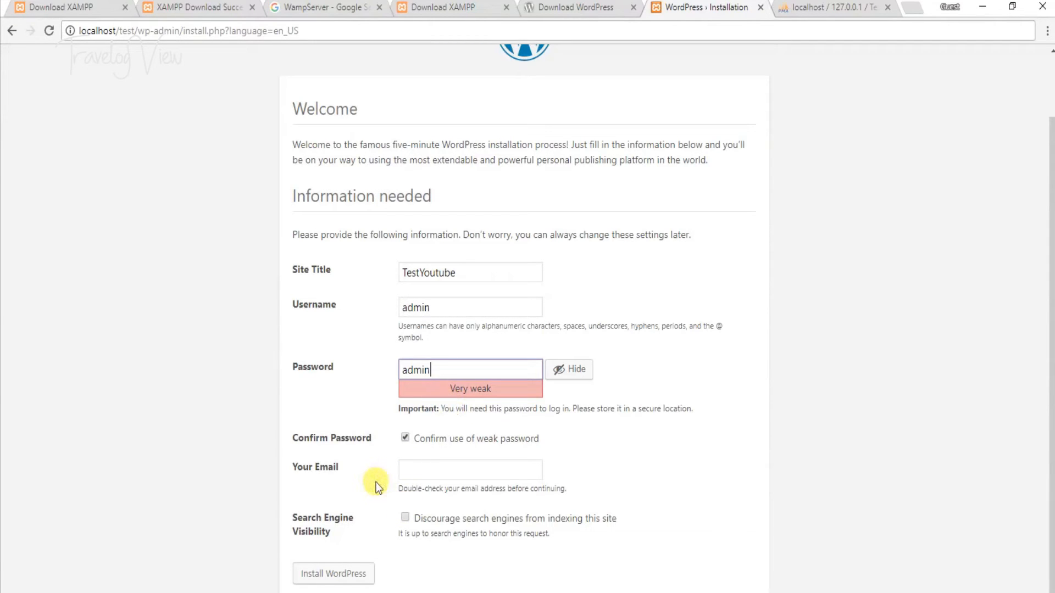
# - Enter the administrator's e-mail address in the Your Email field
pyautogui.click(420, 474)
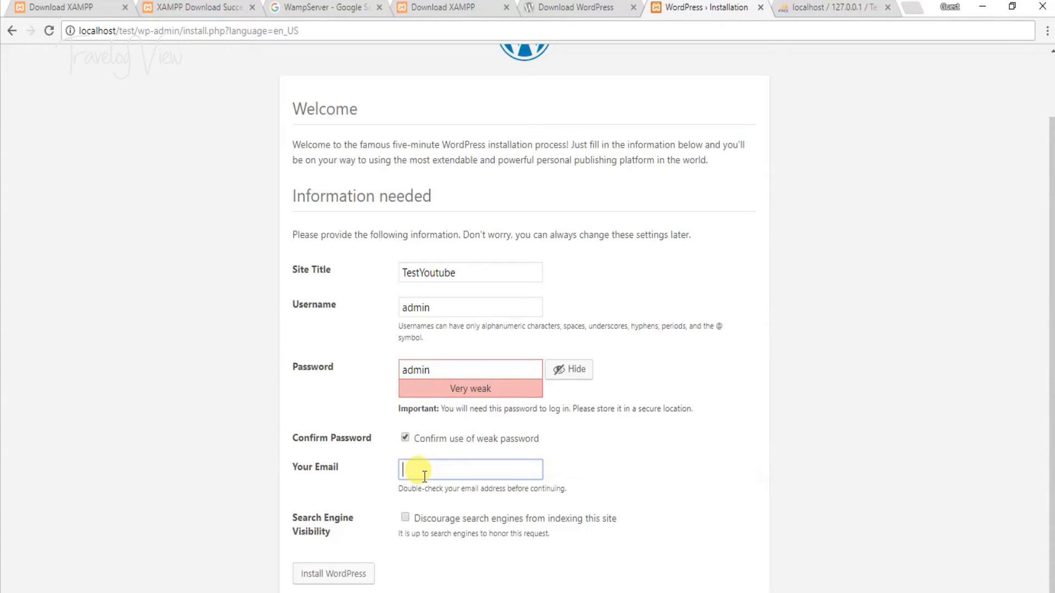
pyautogui.write('test@test.com')
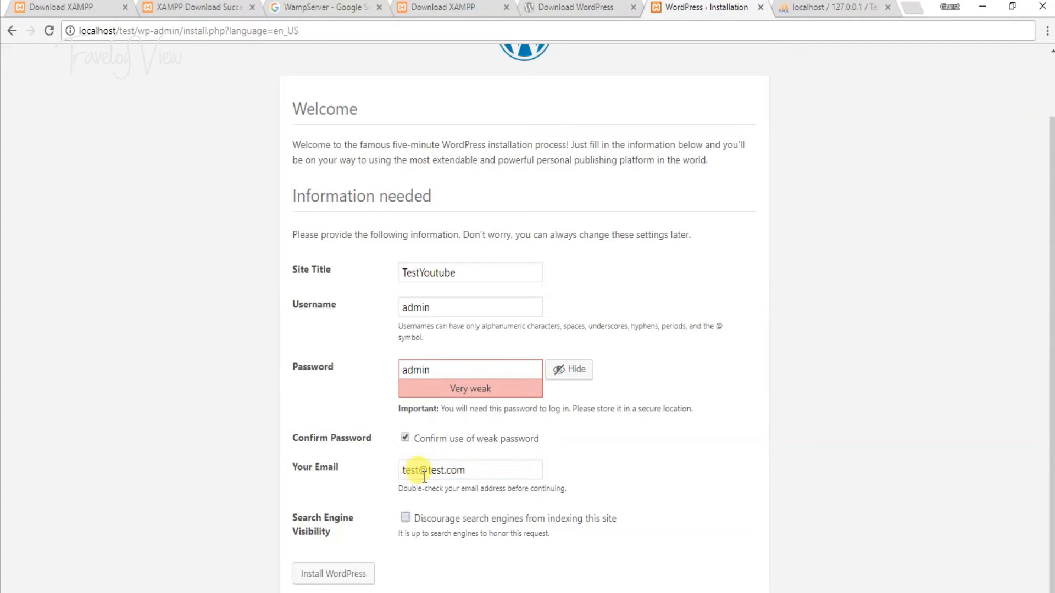
pyautogui.press('Tab')
# - Install WordPress, then log in as admin with the chosen password to reach the Dashboard
pyautogui.click(349, 574)
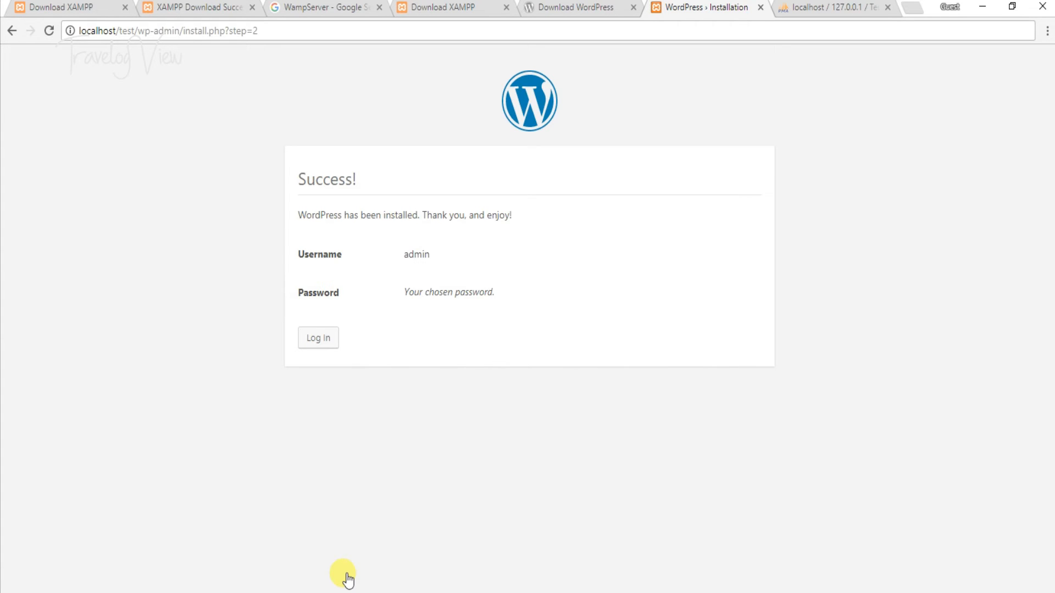
pyautogui.click(321, 346)
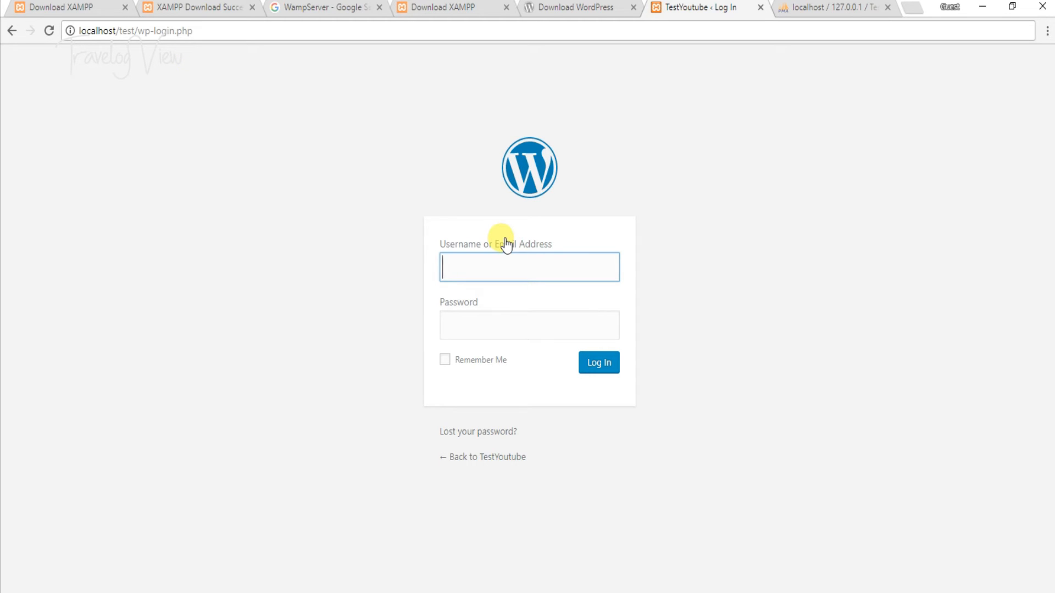
pyautogui.write('admin')
pyautogui.press('Tab')
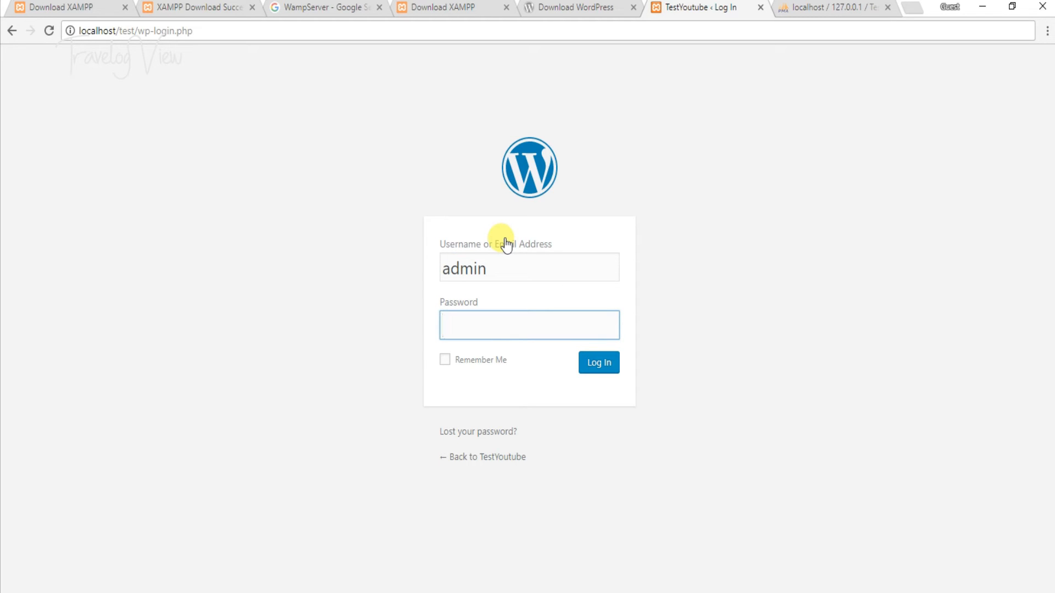
pyautogui.write('admin')
pyautogui.press('Return')
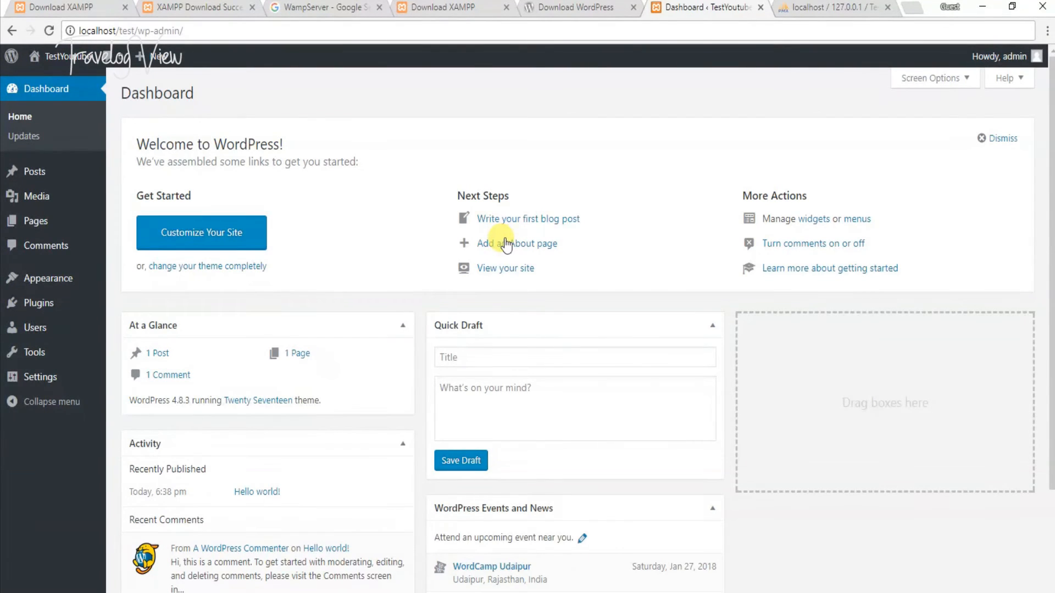
pyautogui.click(825, 7)
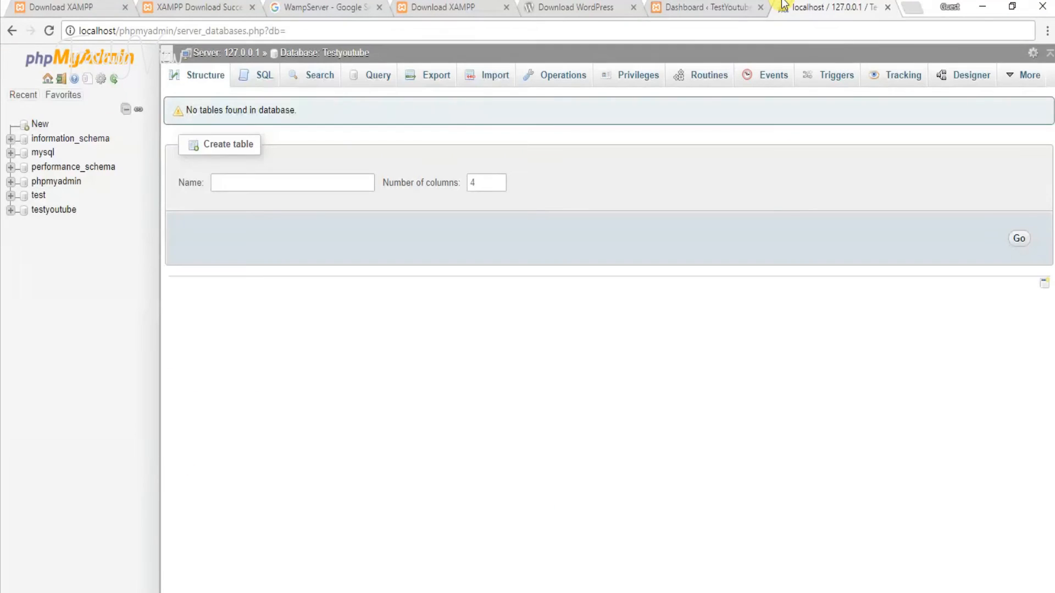
pyautogui.click(65, 215)
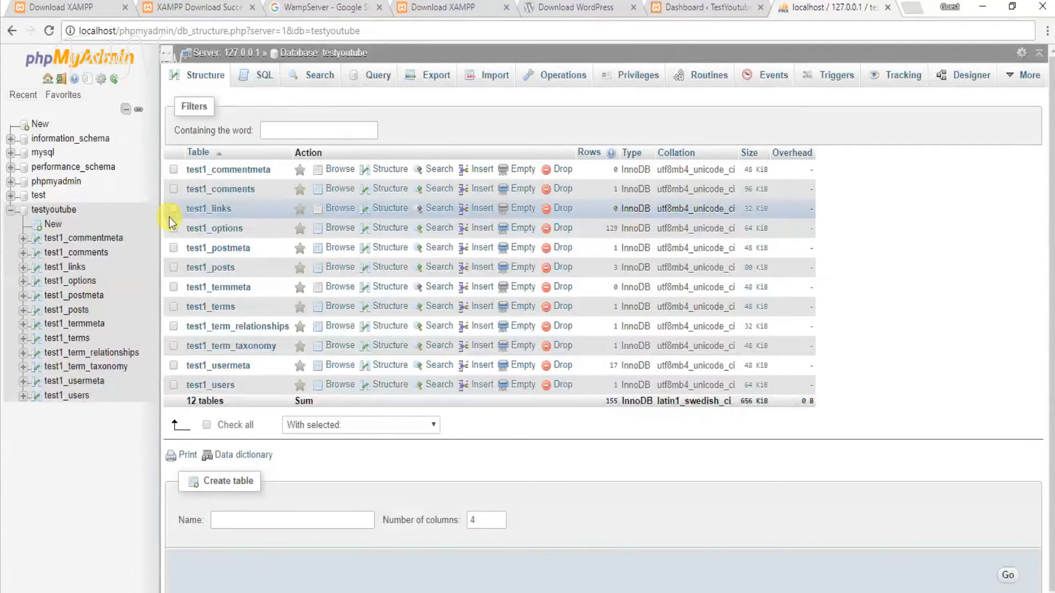
pyautogui.hotkey('ctrl', 'shift', 'Tab')
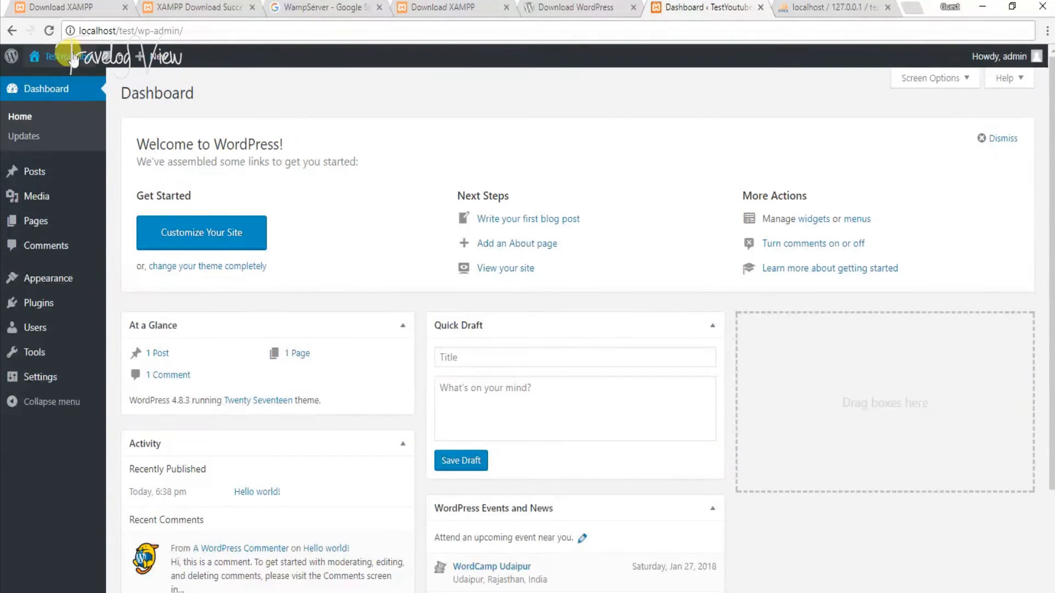
# - Open Visit Site in a new tab, view the Hello world! front page, then return to the Dashboard
pyautogui.moveTo(55, 57)
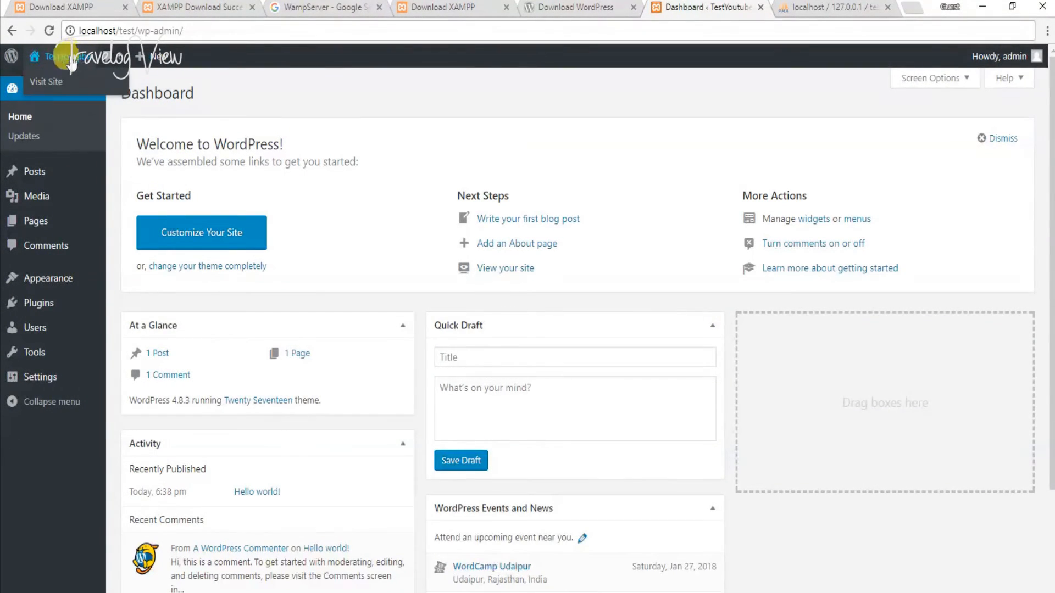
pyautogui.middleClick(59, 85)
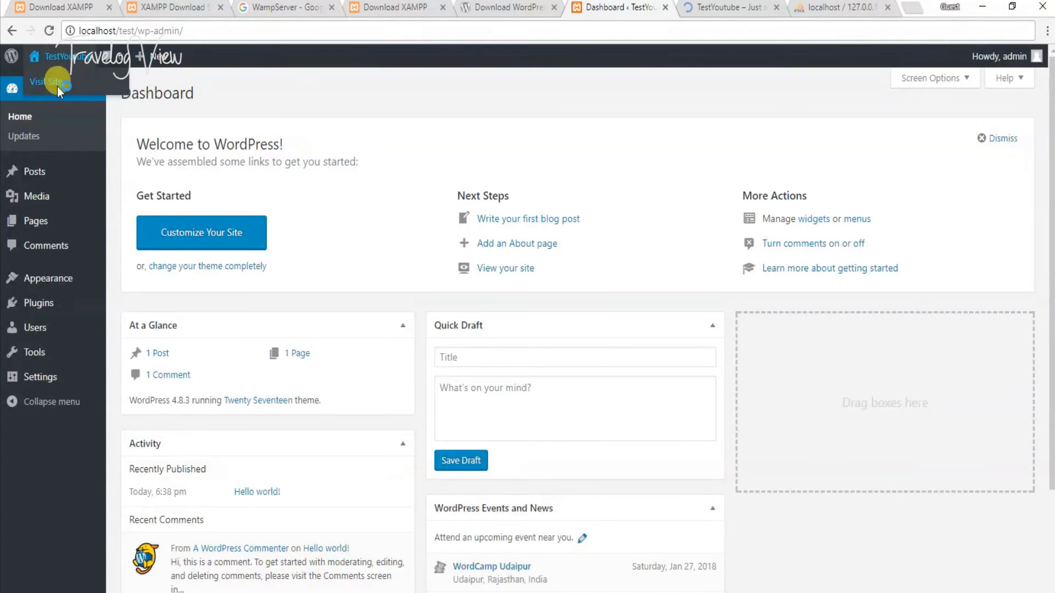
pyautogui.click(731, 7)
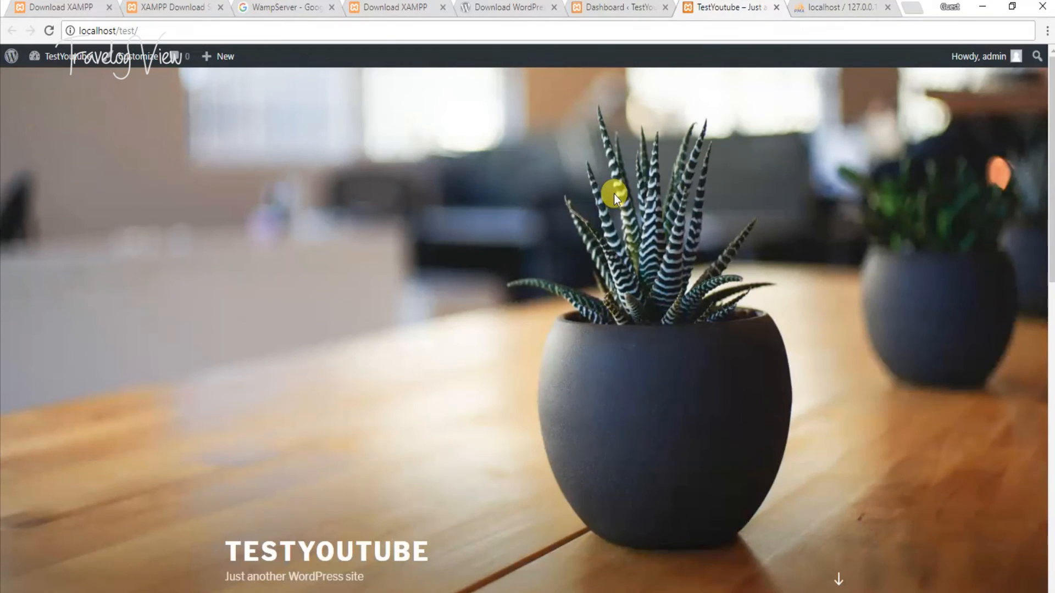
pyautogui.scroll(-10, 615, 194)
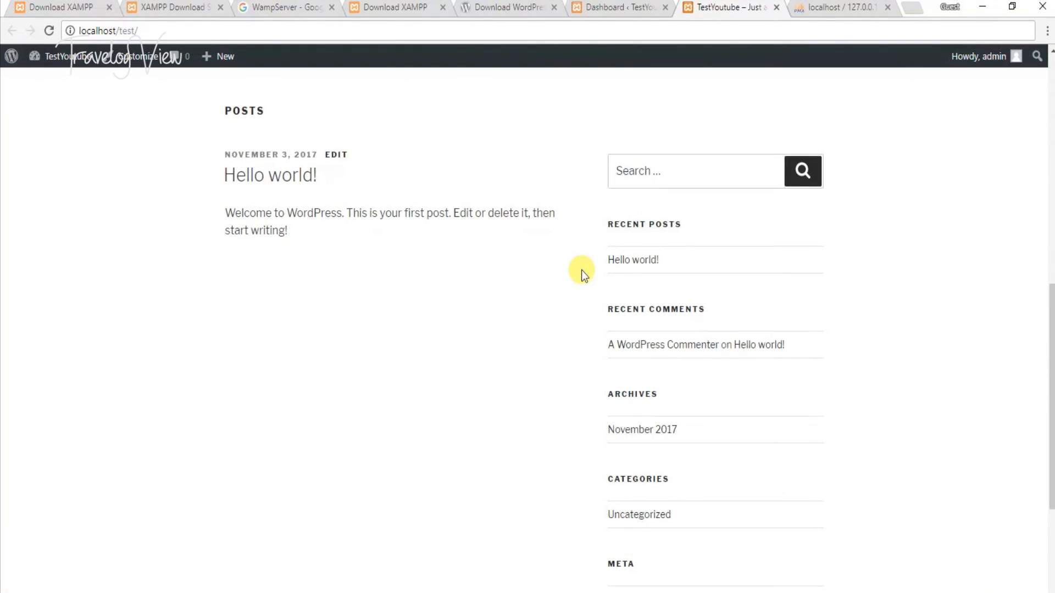
pyautogui.scroll(4, 582, 270)
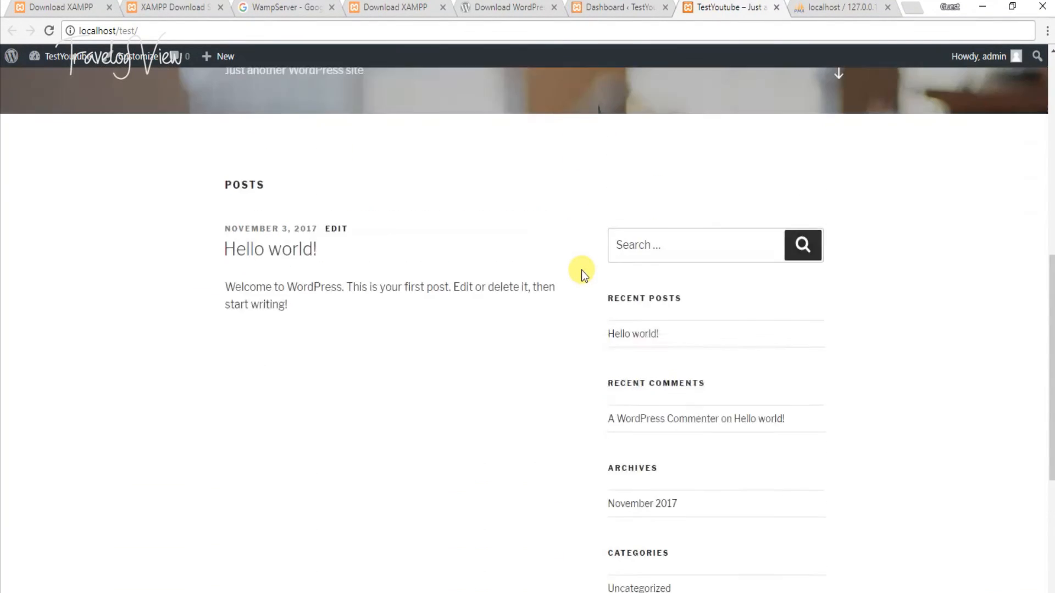
pyautogui.scroll(1, 582, 270)
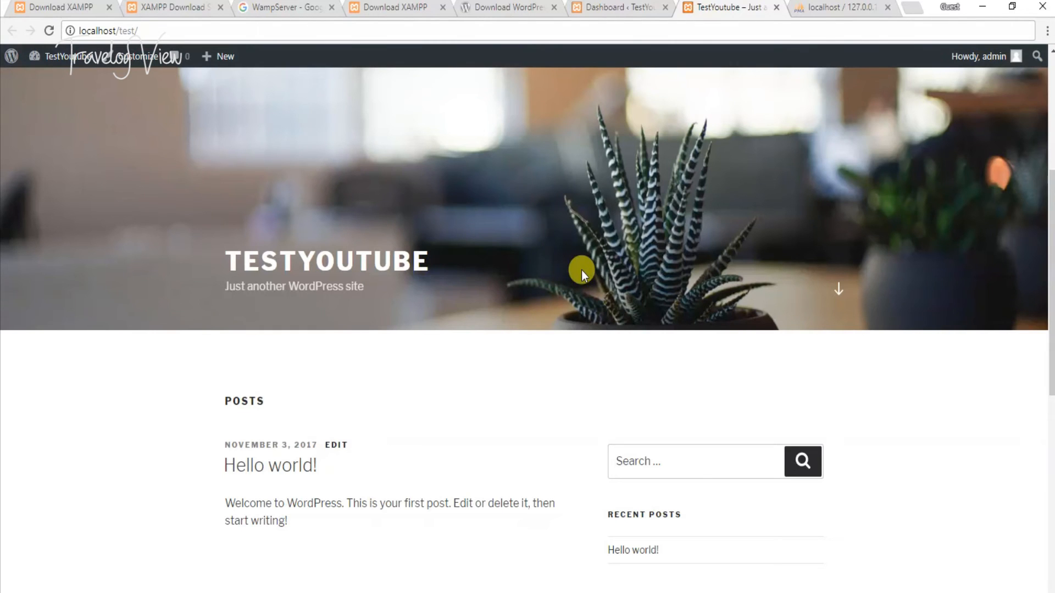
pyautogui.click(620, 6)
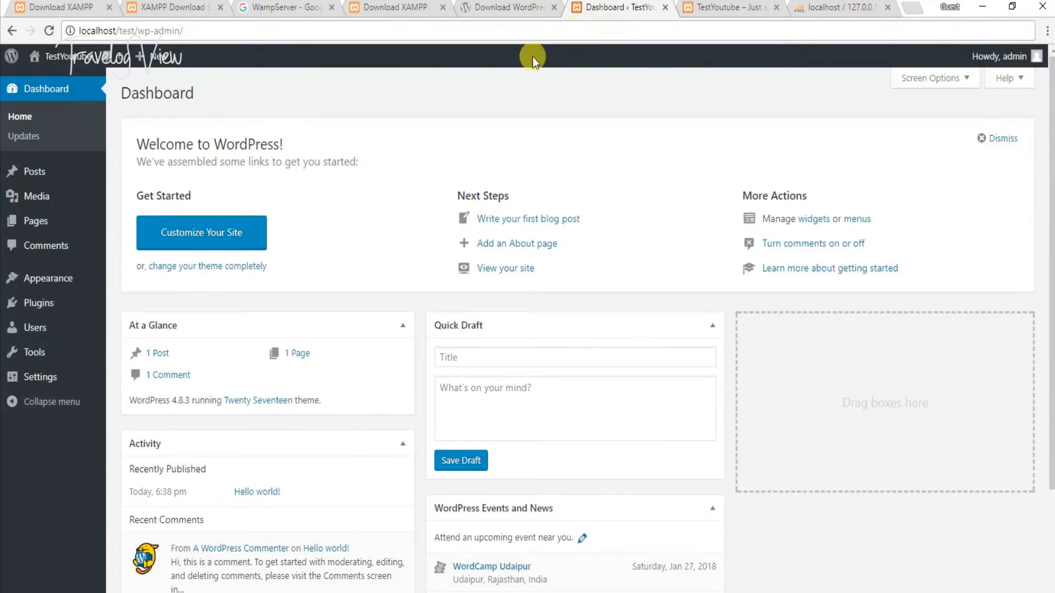
# - Add a new post titled 'Testing Post 1' with body text 'Testing Post 1'
pyautogui.moveTo(64, 180)
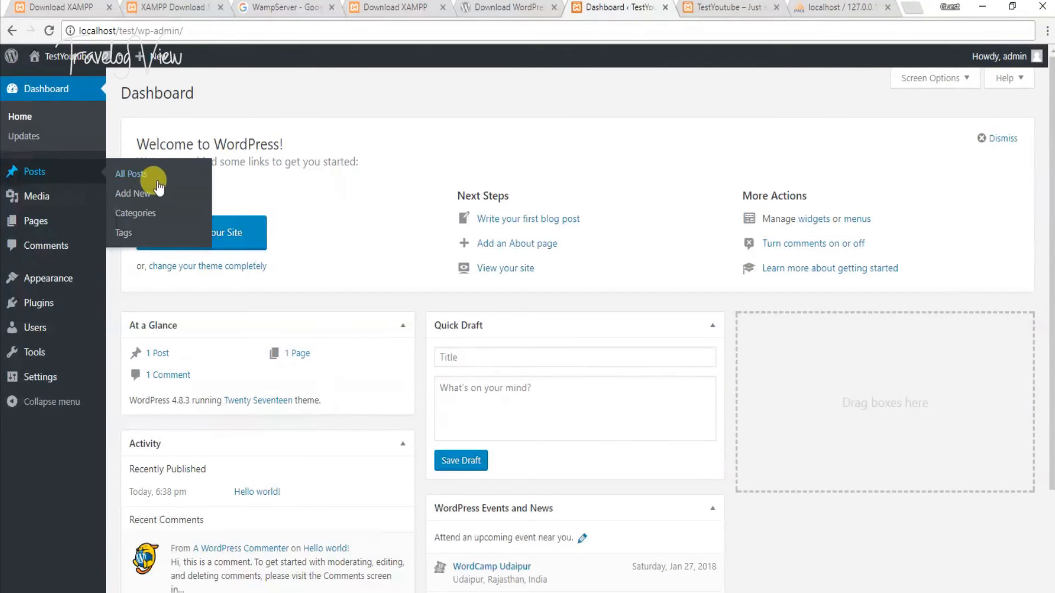
pyautogui.click(160, 199)
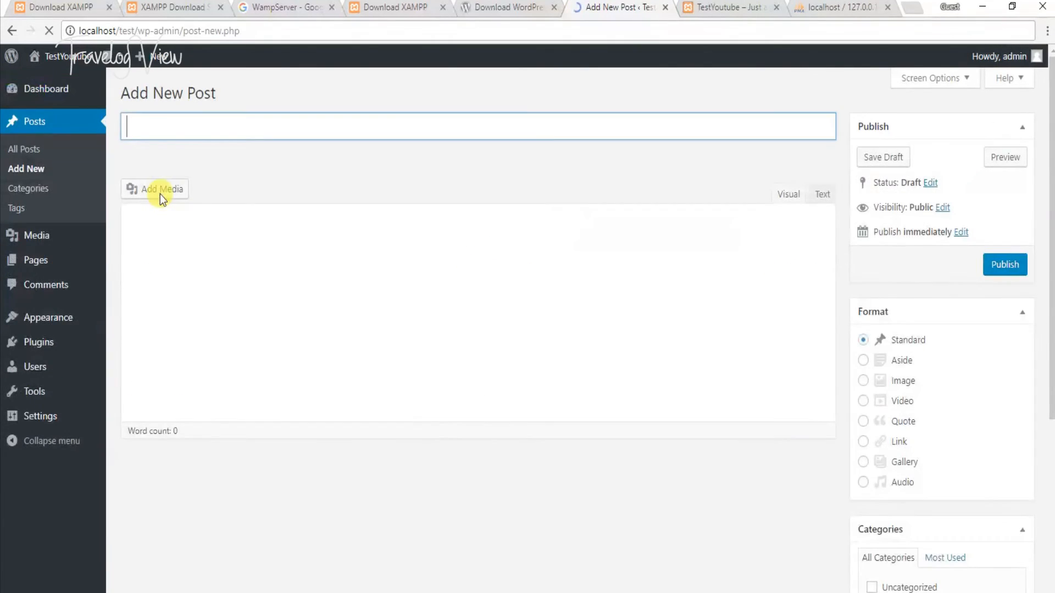
pyautogui.click(194, 132)
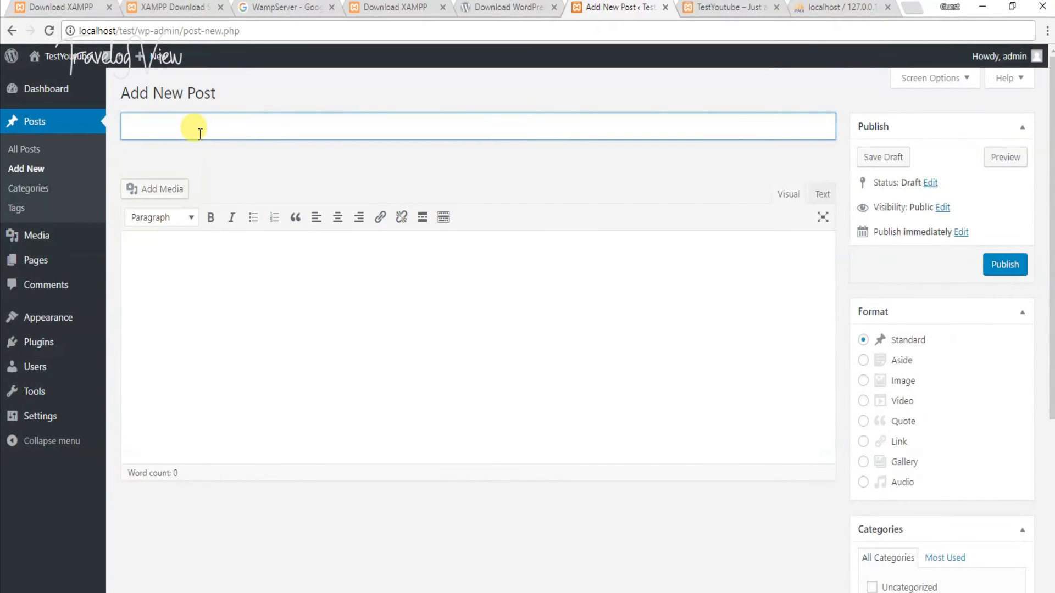
pyautogui.write('Testing Post ')
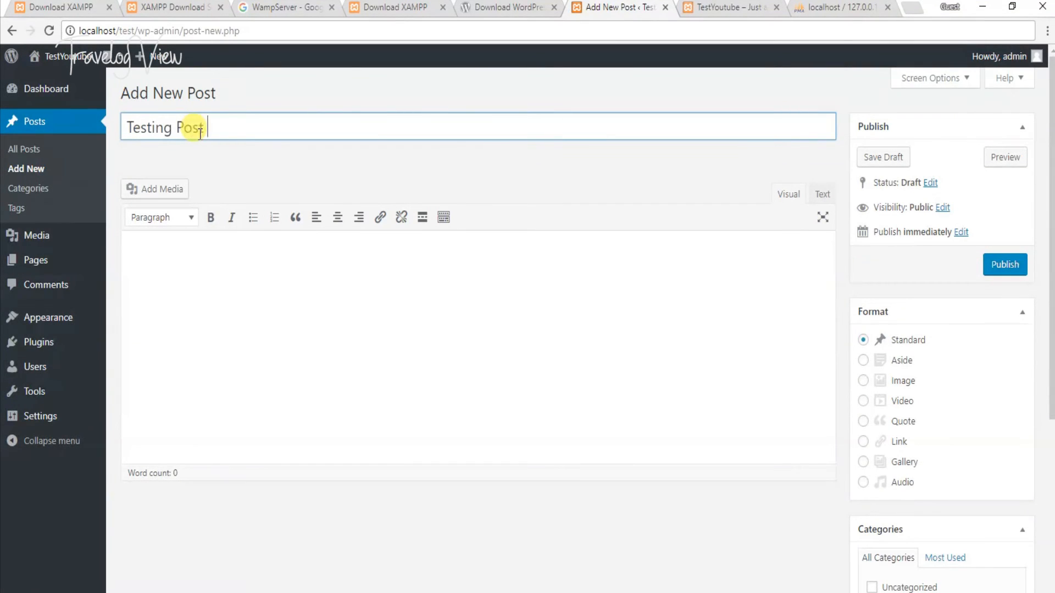
pyautogui.write('1')
pyautogui.press('Tab')
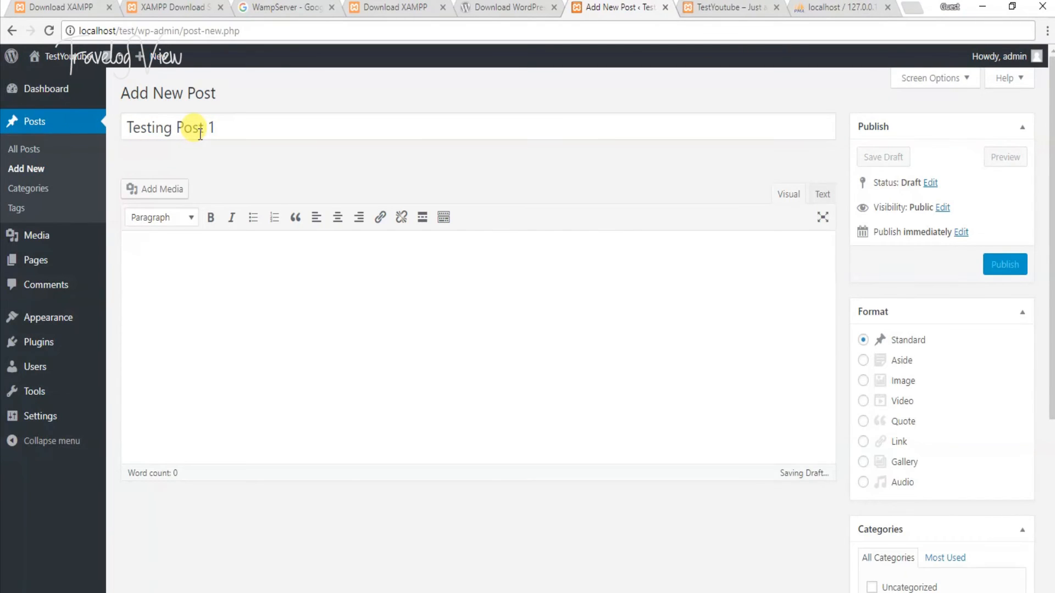
pyautogui.write('Test')
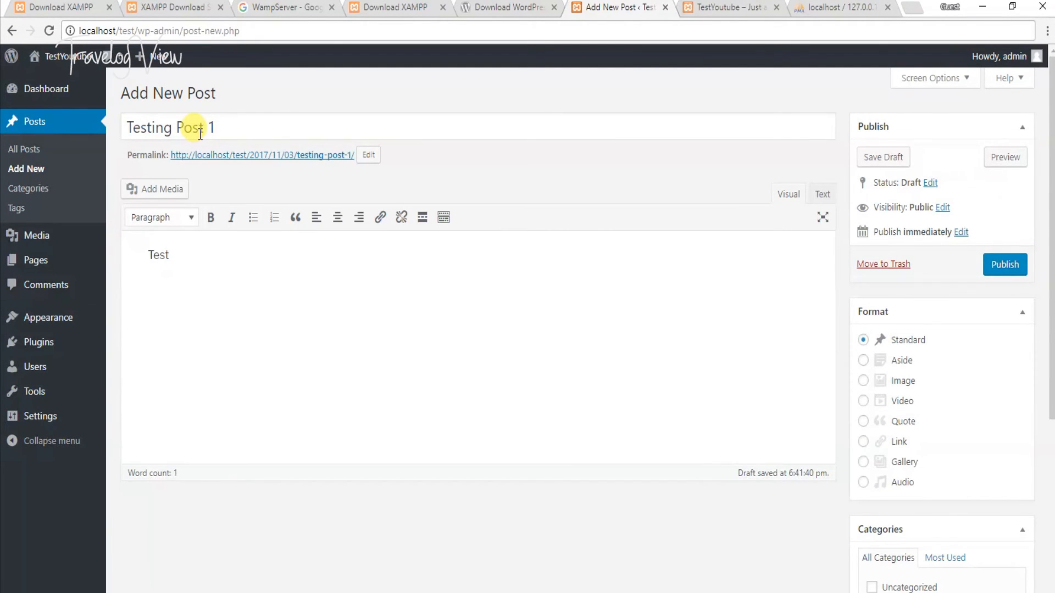
pyautogui.write(' ing Post 1')
pyautogui.scroll(-5, 667, 443)
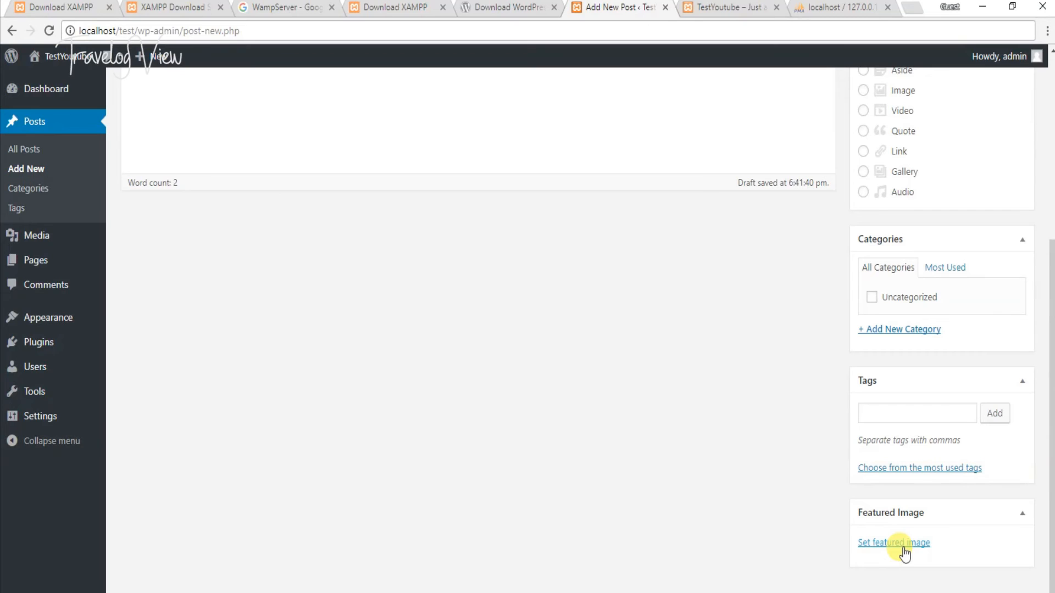
# - Browse the featured image chooser's Media Library and Upload Files, then close it without choosing
pyautogui.click(904, 549)
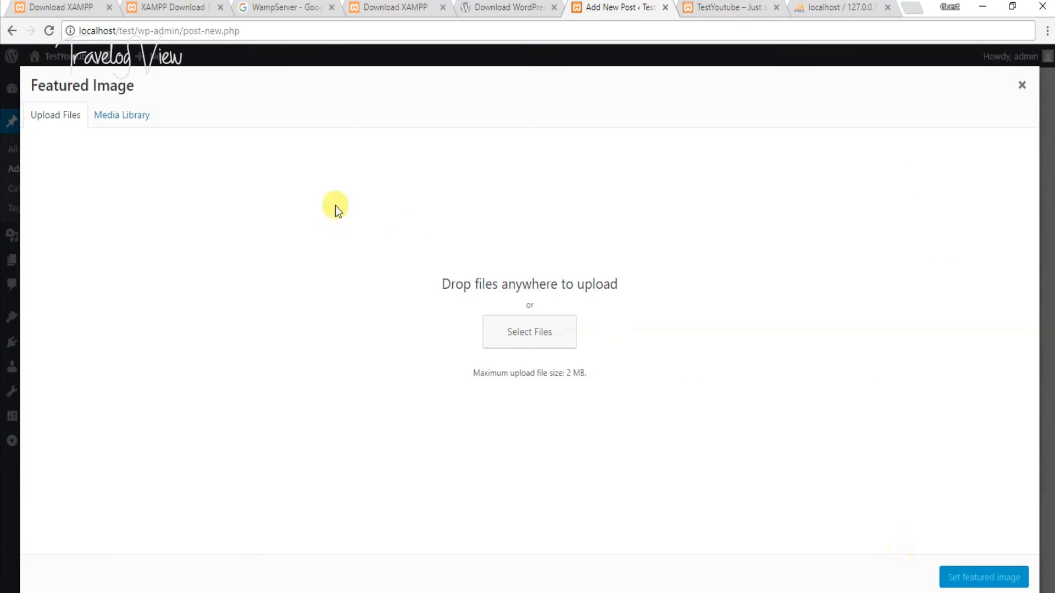
pyautogui.click(92, 116)
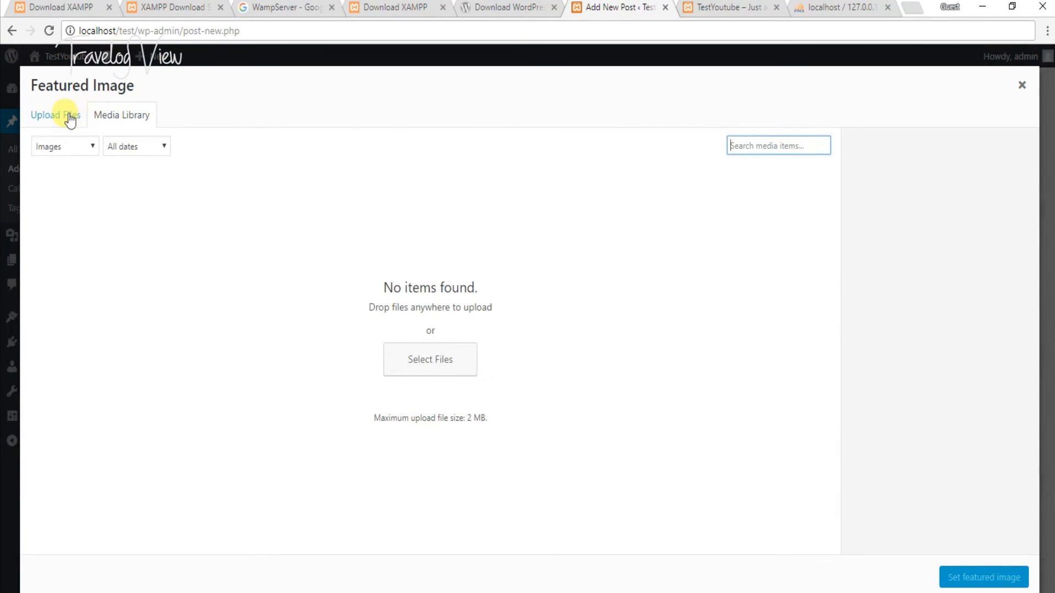
pyautogui.click(70, 117)
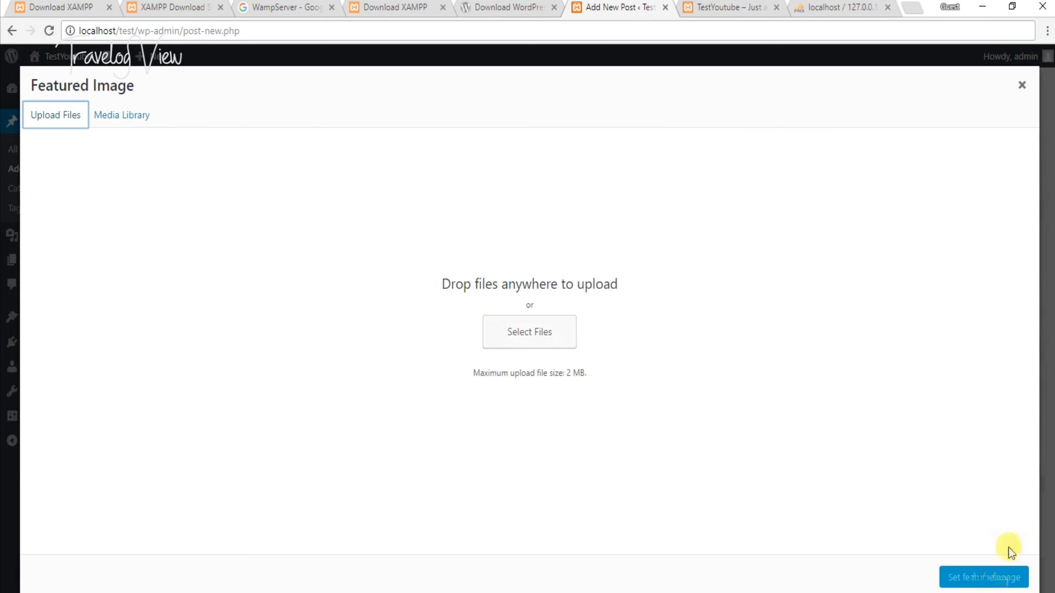
pyautogui.click(1022, 85)
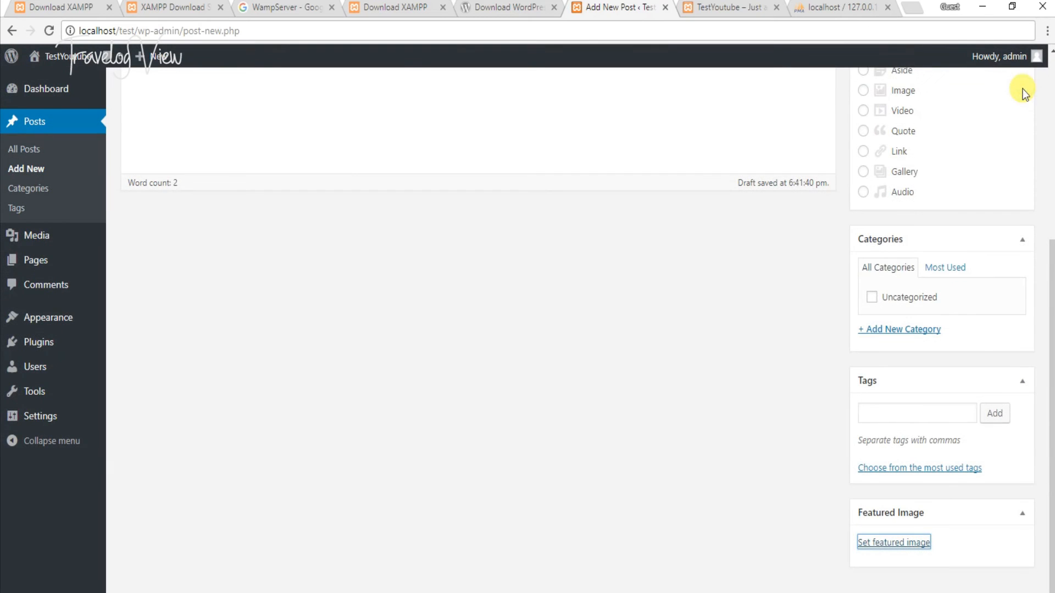
# - Preview the Testing Post 1 draft in a new tab
pyautogui.scroll(5, 907, 236)
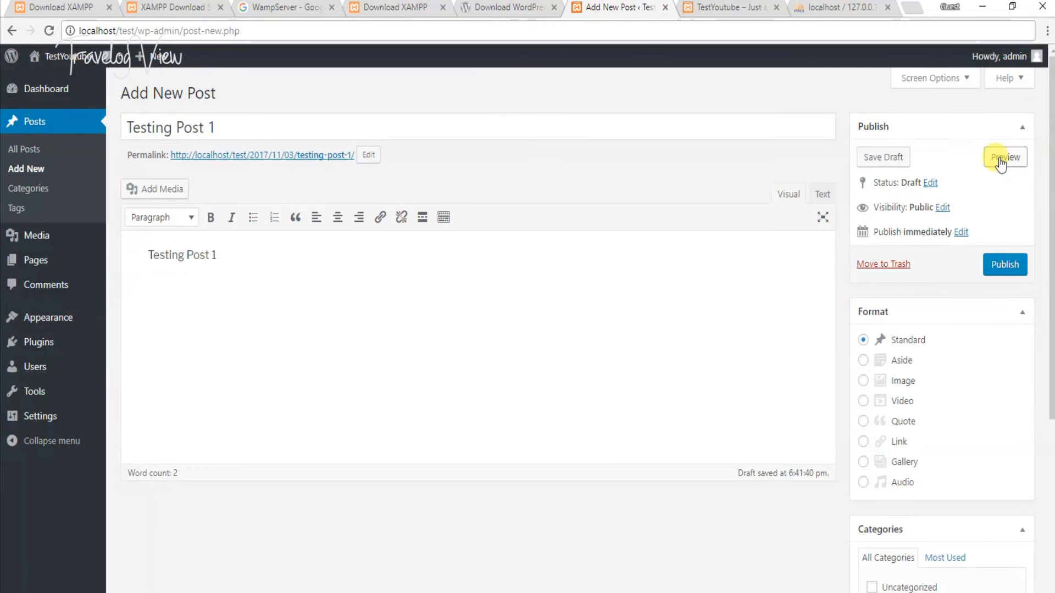
pyautogui.click(1002, 159)
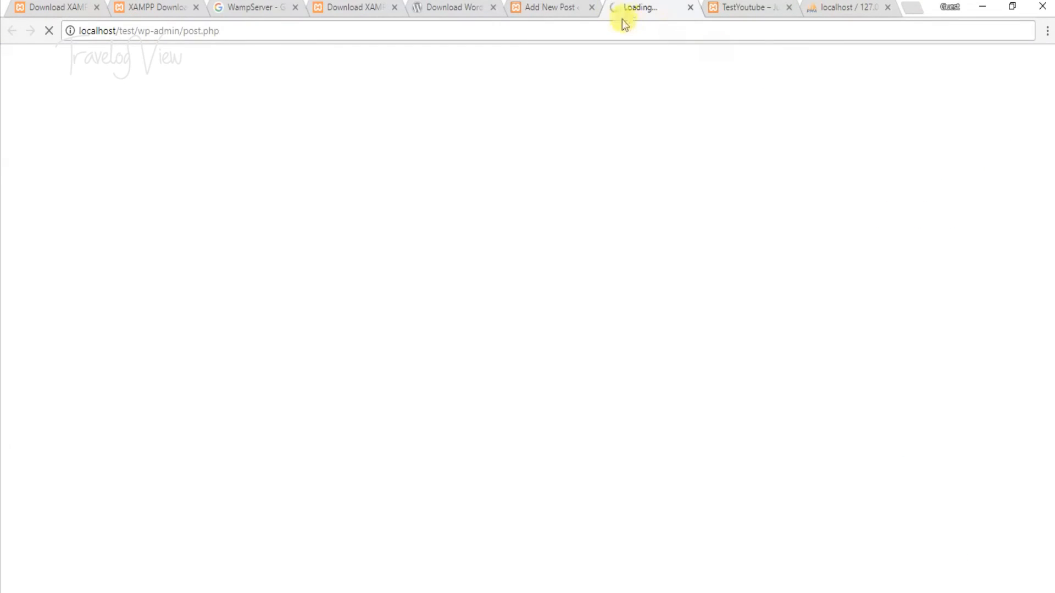
pyautogui.scroll(-4, 351, 279)
pyautogui.scroll(4, 351, 279)
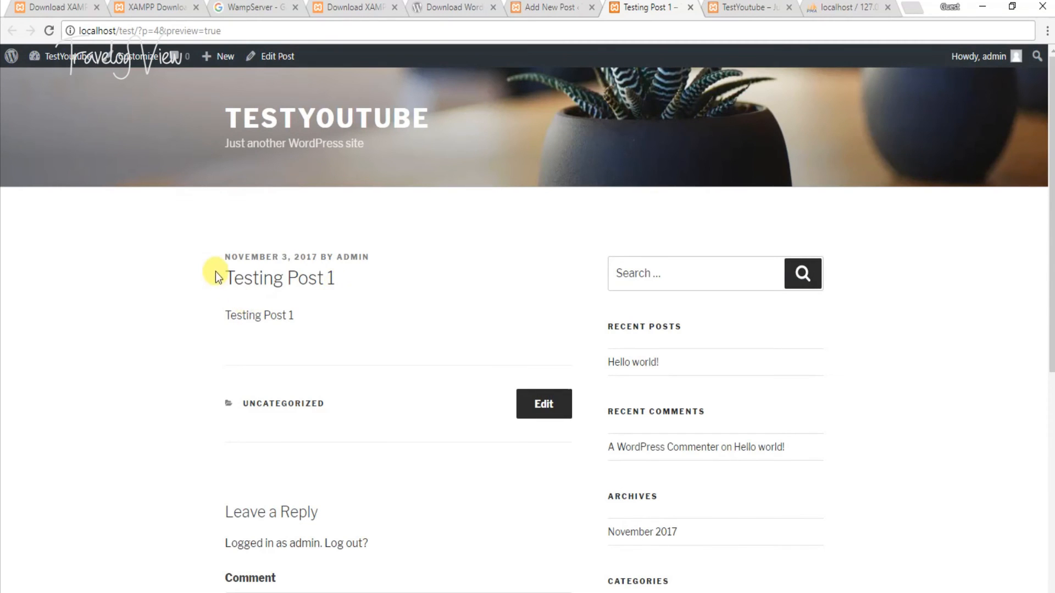
# - Publish Testing Post 1 from the editor, check All Posts, then return to its preview
pyautogui.moveTo(215, 273); pyautogui.dragTo(327, 329)
pyautogui.click(326, 328)
pyautogui.click(545, 6)
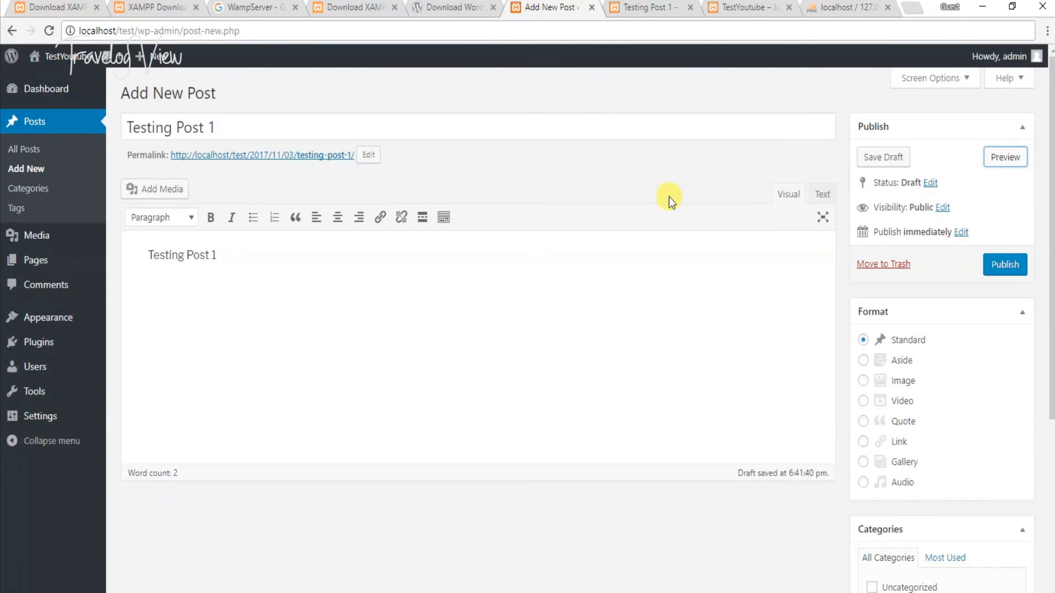
pyautogui.click(1014, 267)
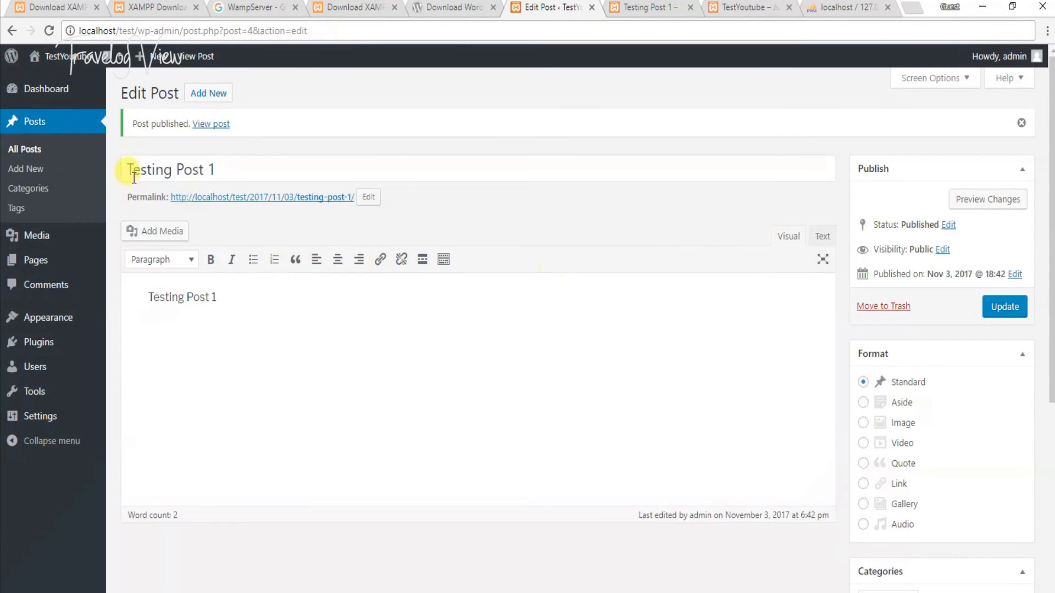
pyautogui.click(48, 151)
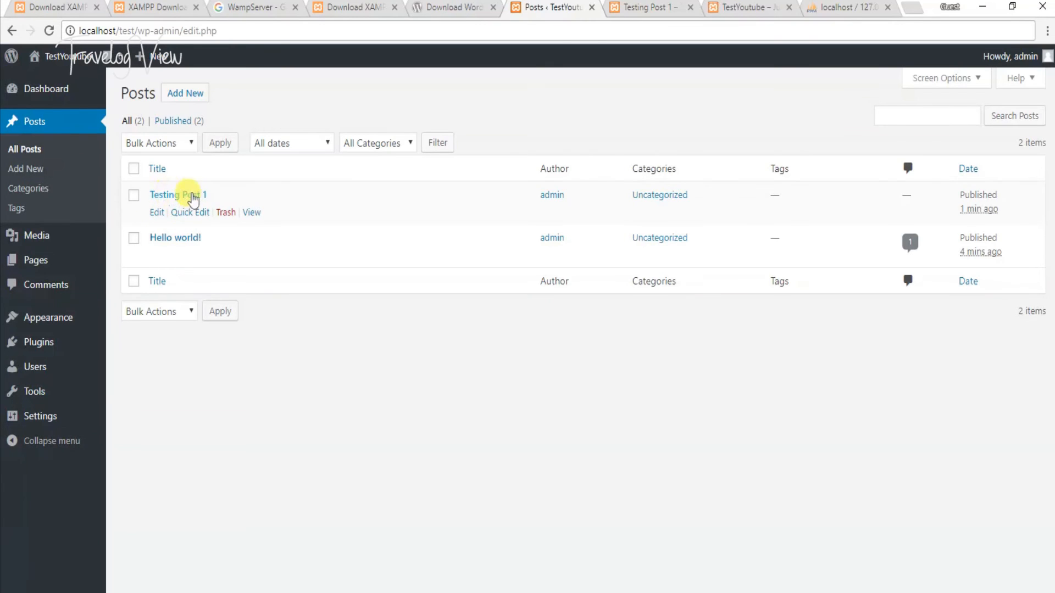
pyautogui.click(645, 14)
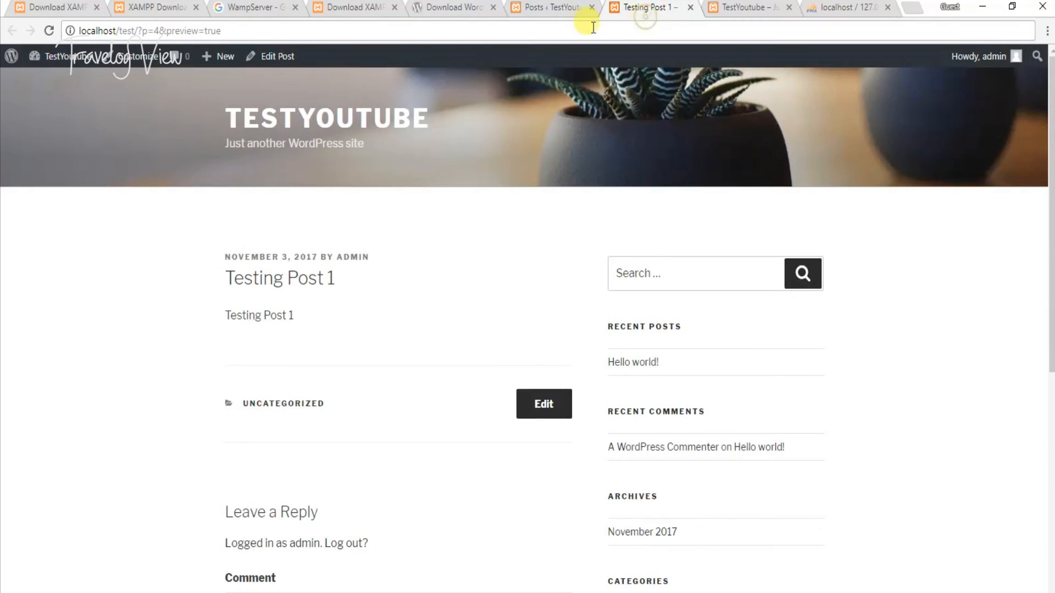
# - Remove '/?p=4&preview=true' to load the homepage, review both posts, then return to Posts
pyautogui.moveTo(135, 31); pyautogui.dragTo(250, 31)
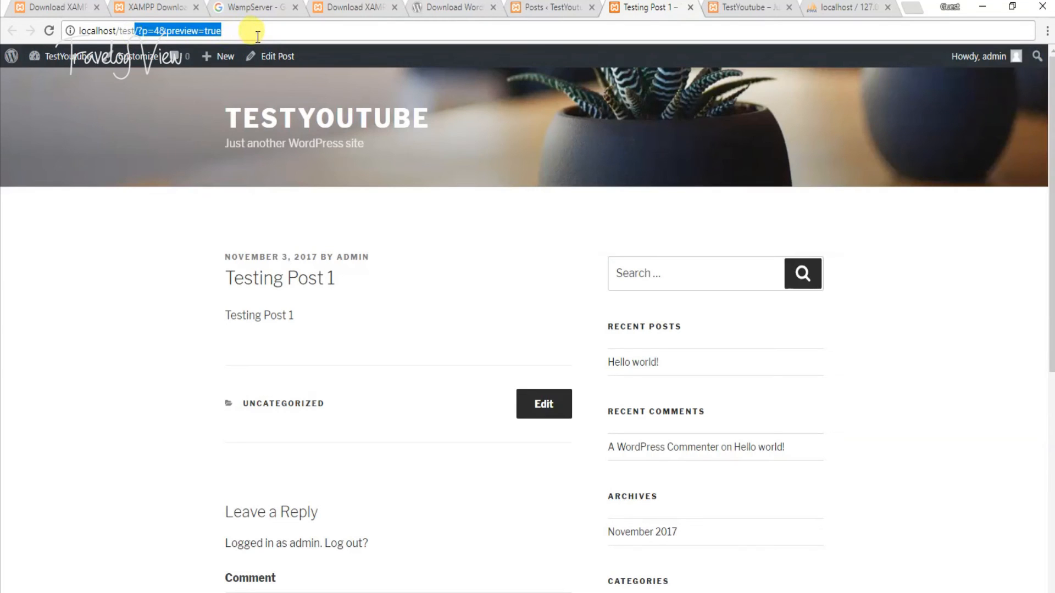
pyautogui.press('BackSpace')
pyautogui.press('Return')
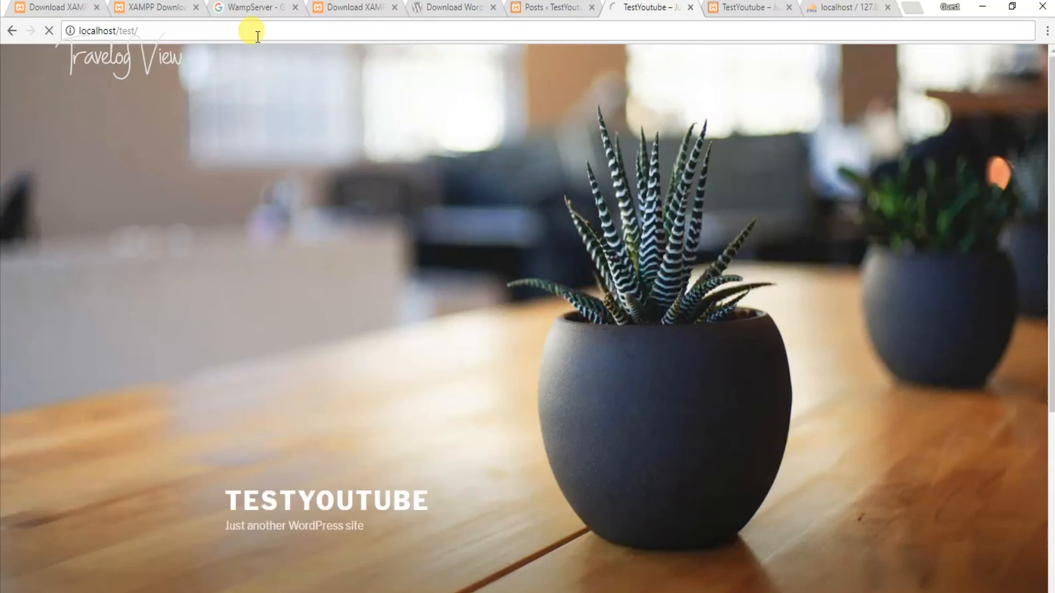
pyautogui.scroll(-4, 328, 219)
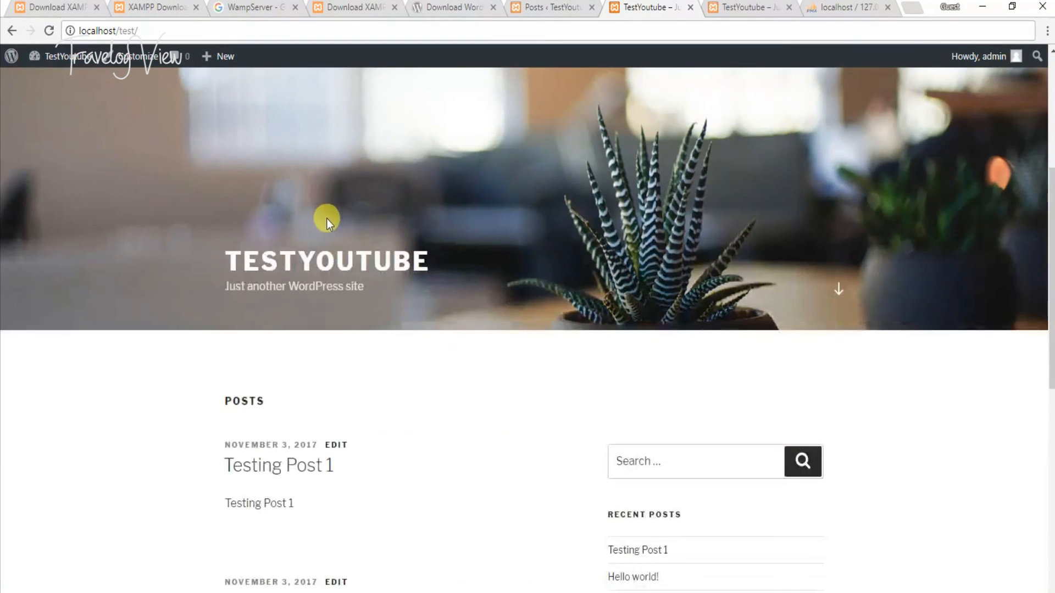
pyautogui.scroll(-4, 327, 218)
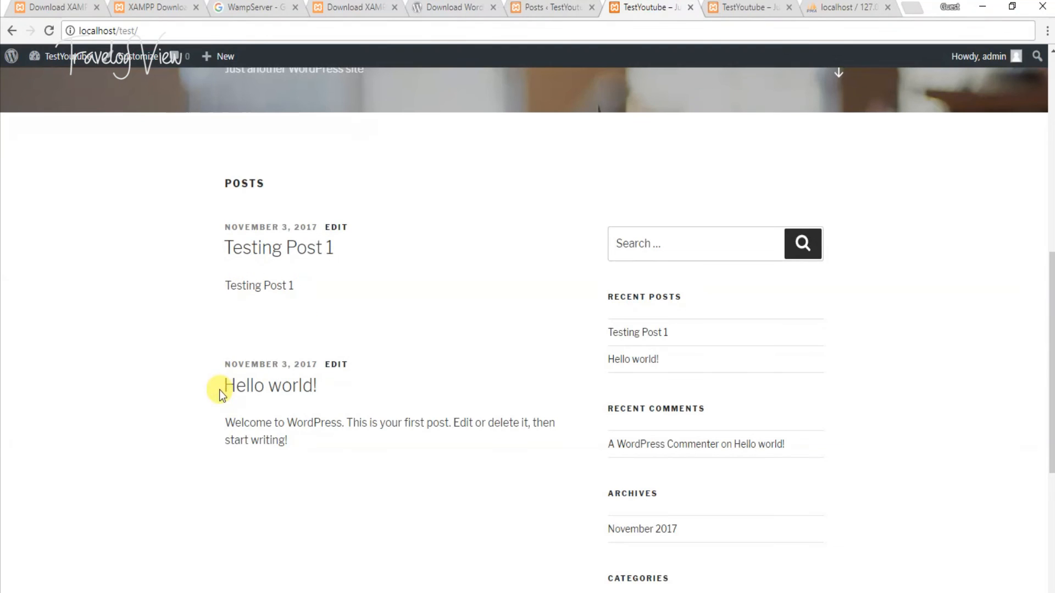
pyautogui.moveTo(216, 373); pyautogui.dragTo(364, 399)
pyautogui.click(365, 436)
pyautogui.moveTo(205, 248); pyautogui.dragTo(420, 307)
pyautogui.click(420, 308)
pyautogui.click(597, 4)
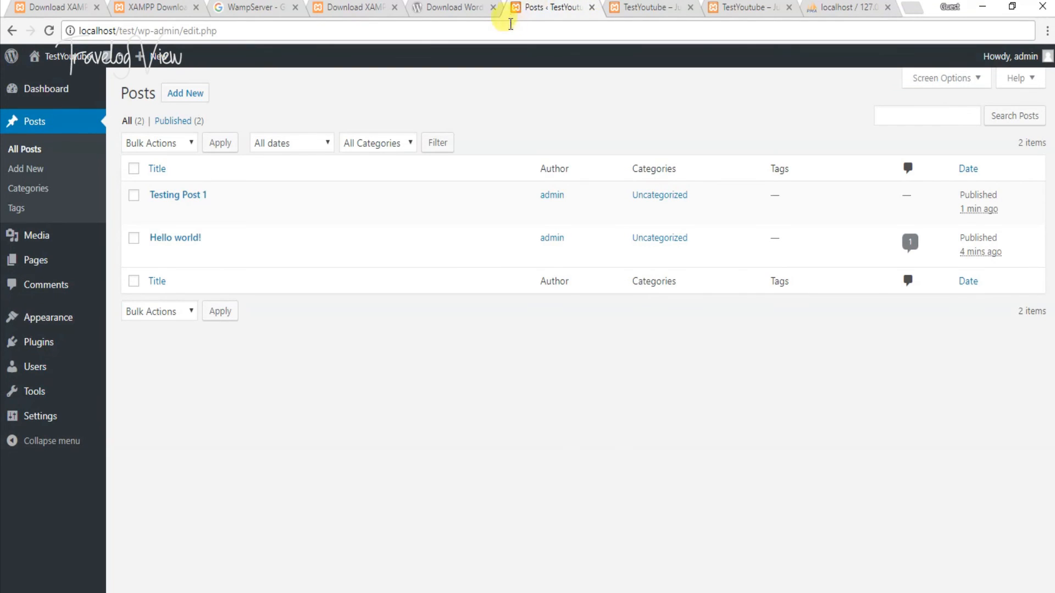
# - Go to the Pages list and start a new page
pyautogui.moveTo(87, 321)
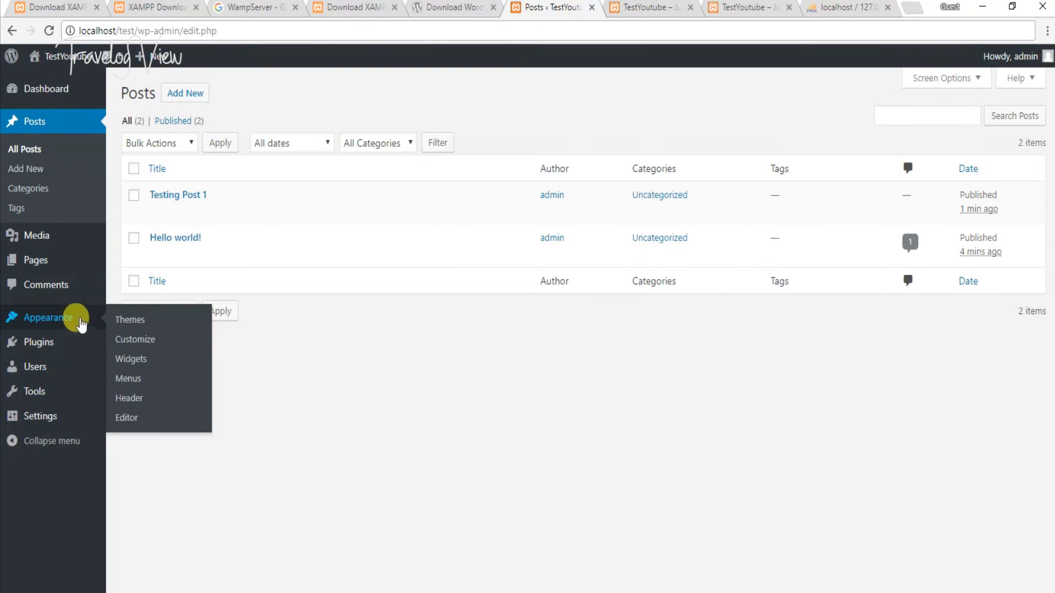
pyautogui.moveTo(66, 278)
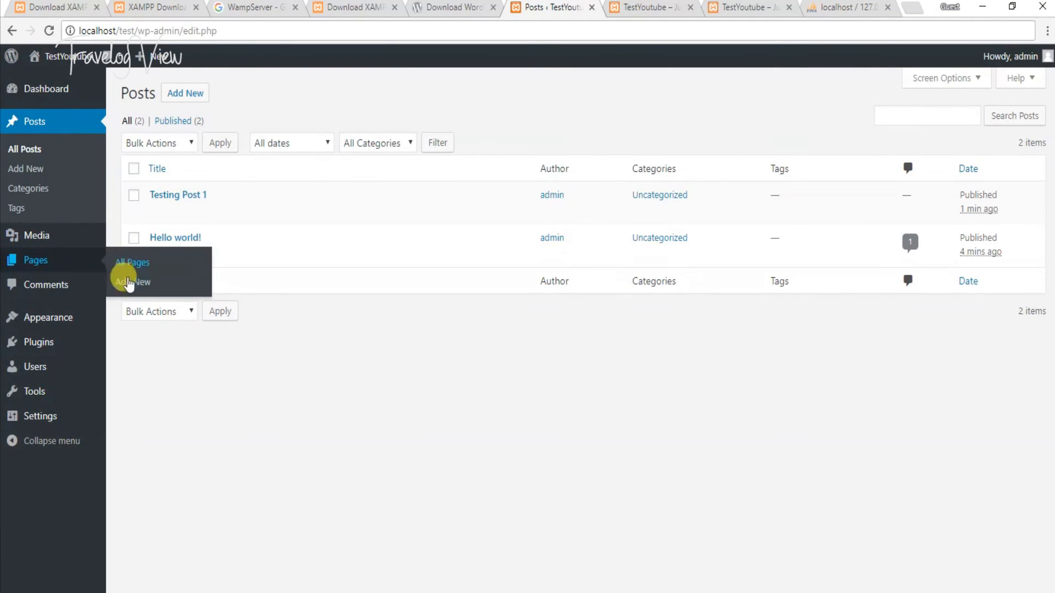
pyautogui.click(132, 263)
pyautogui.moveTo(162, 204)
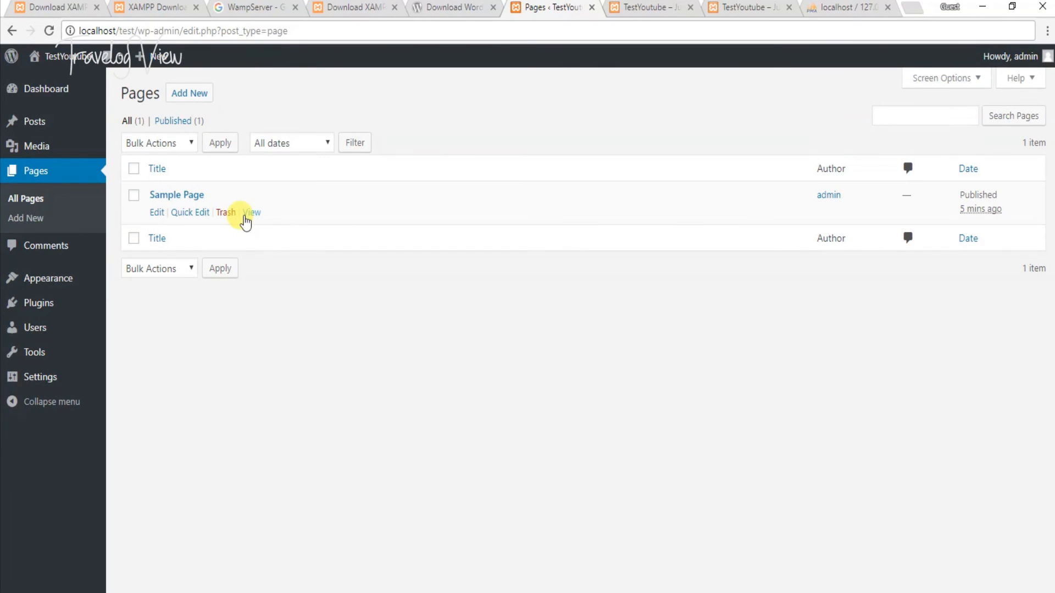
pyautogui.click(186, 95)
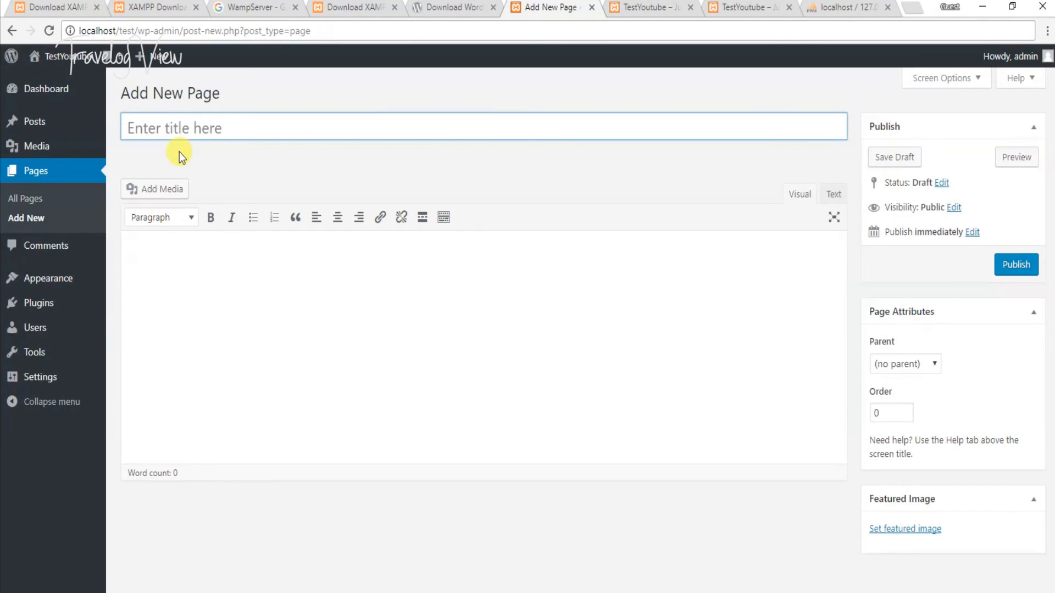
# - Publish a page titled 'About Us' with body 'About Us Testing', then return to All Pages
pyautogui.write('About')
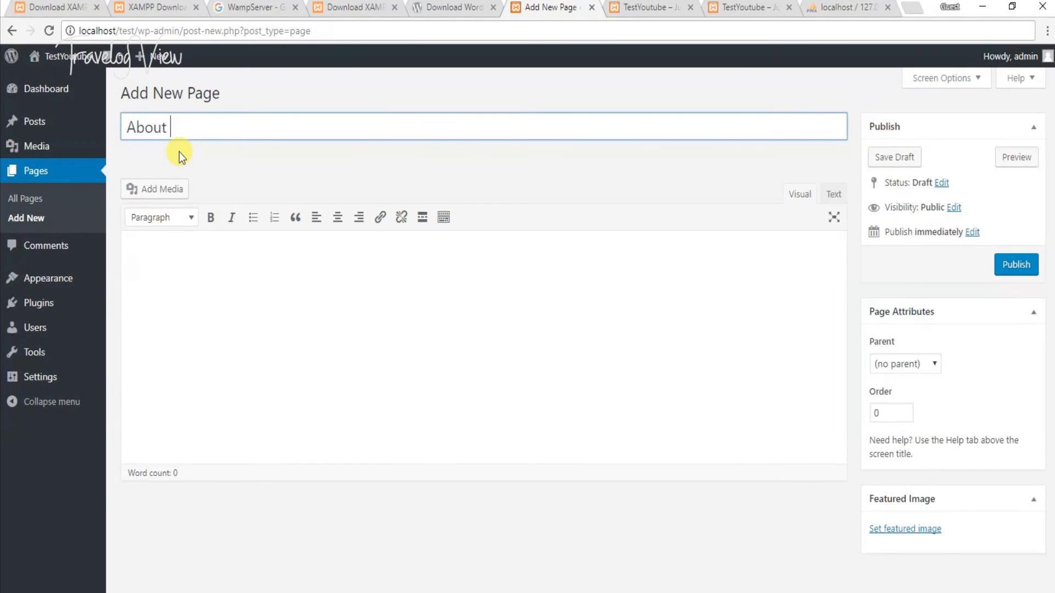
pyautogui.write(' Us')
pyautogui.press('Tab')
pyautogui.write('A')
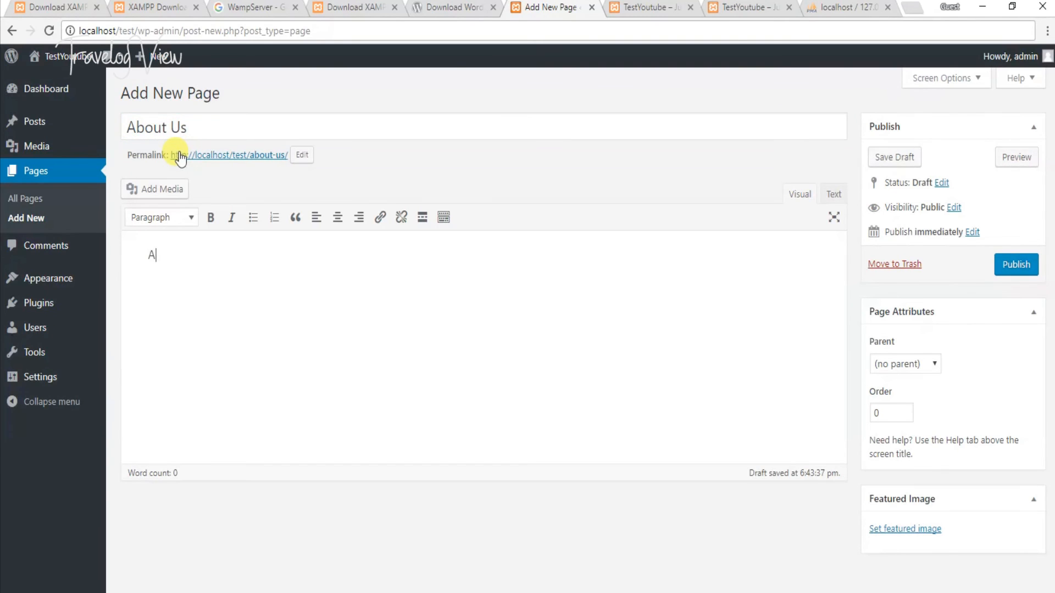
pyautogui.write('bout Us Testing')
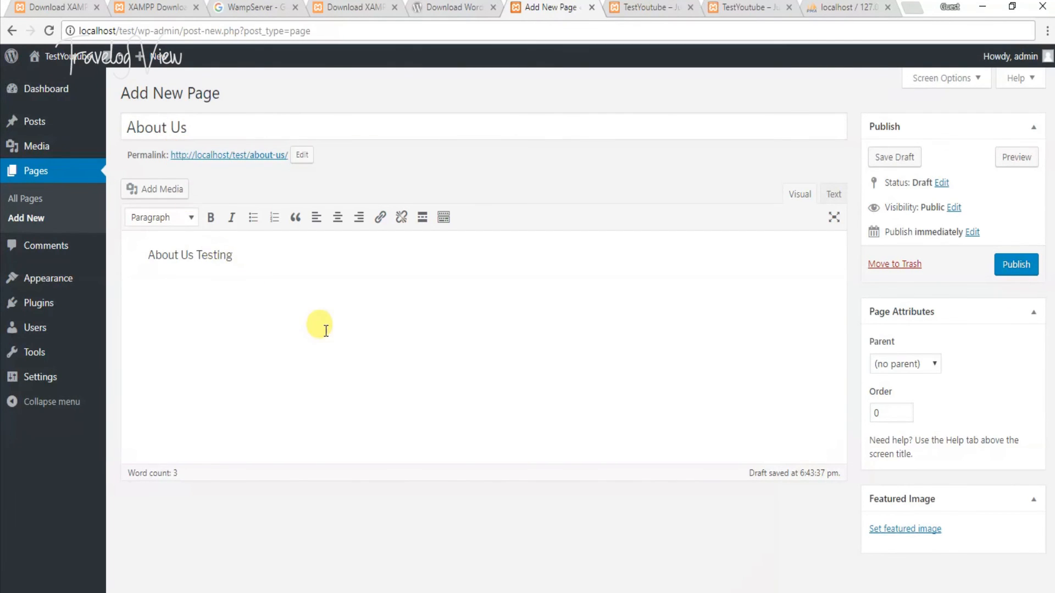
pyautogui.write(' __')
pyautogui.moveTo(195, 155); pyautogui.dragTo(246, 155)
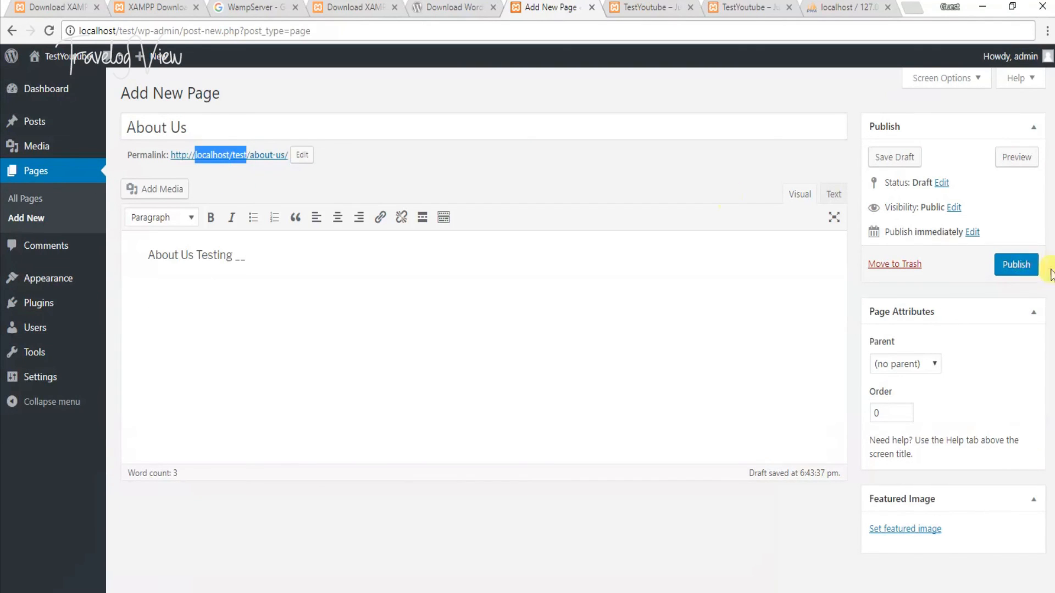
pyautogui.click(1023, 266)
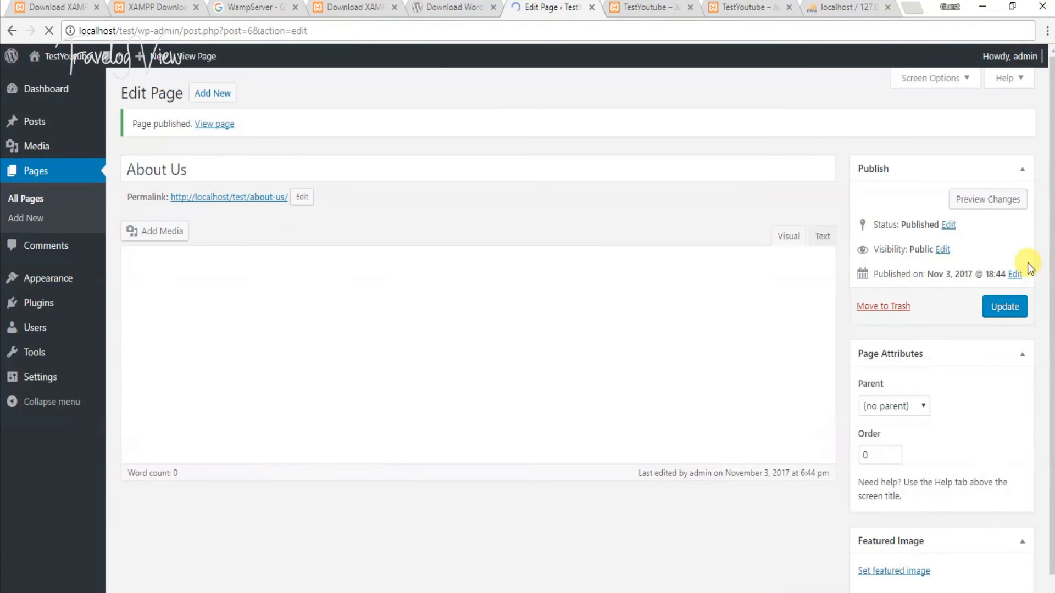
pyautogui.click(27, 199)
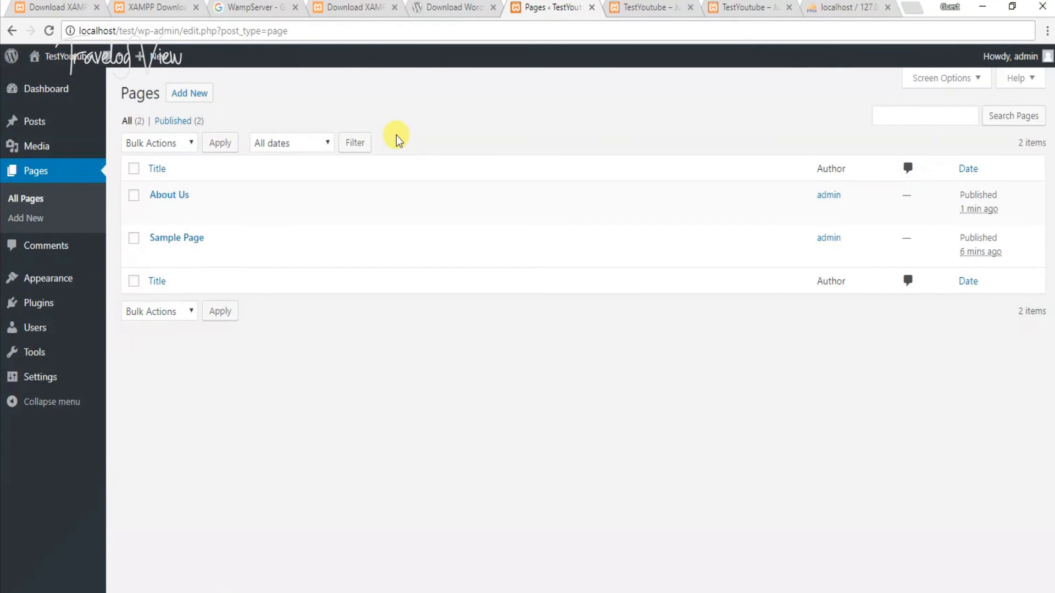
# - Move through the General and Writing settings to the Reading settings page
pyautogui.moveTo(161, 255)
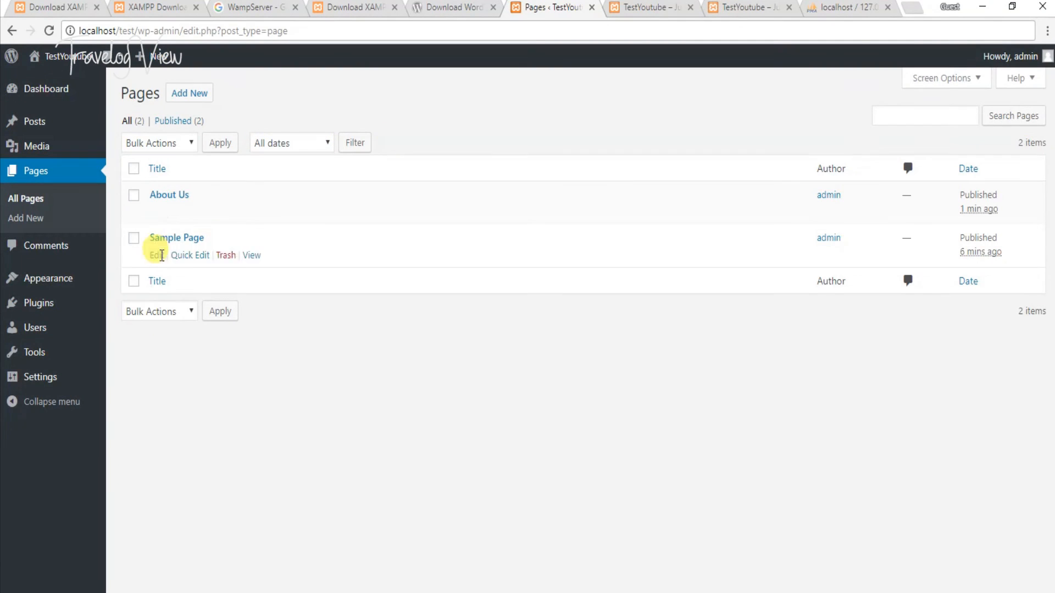
pyautogui.click(129, 314)
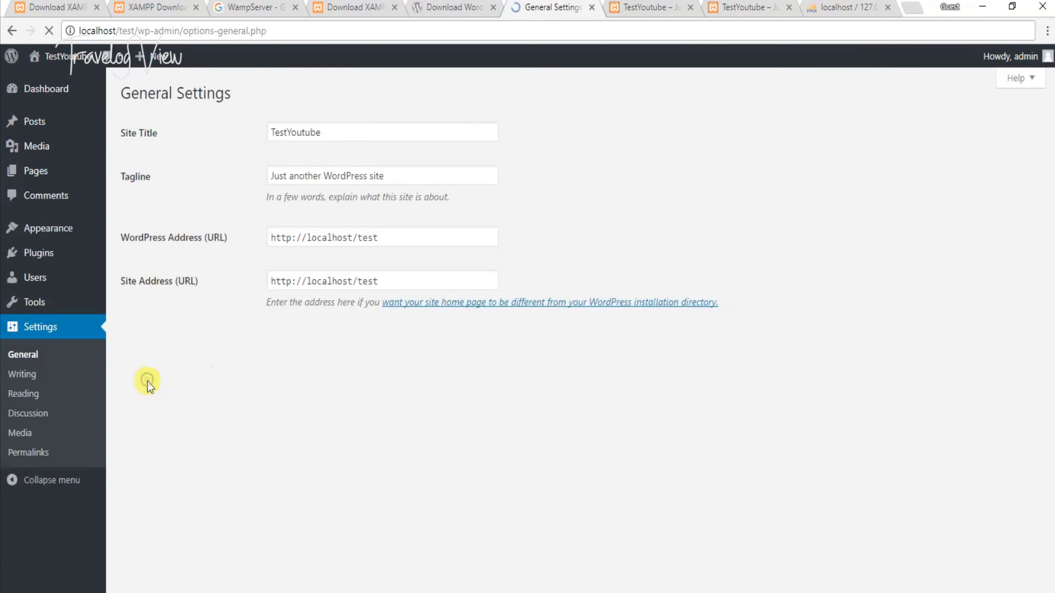
pyautogui.click(34, 375)
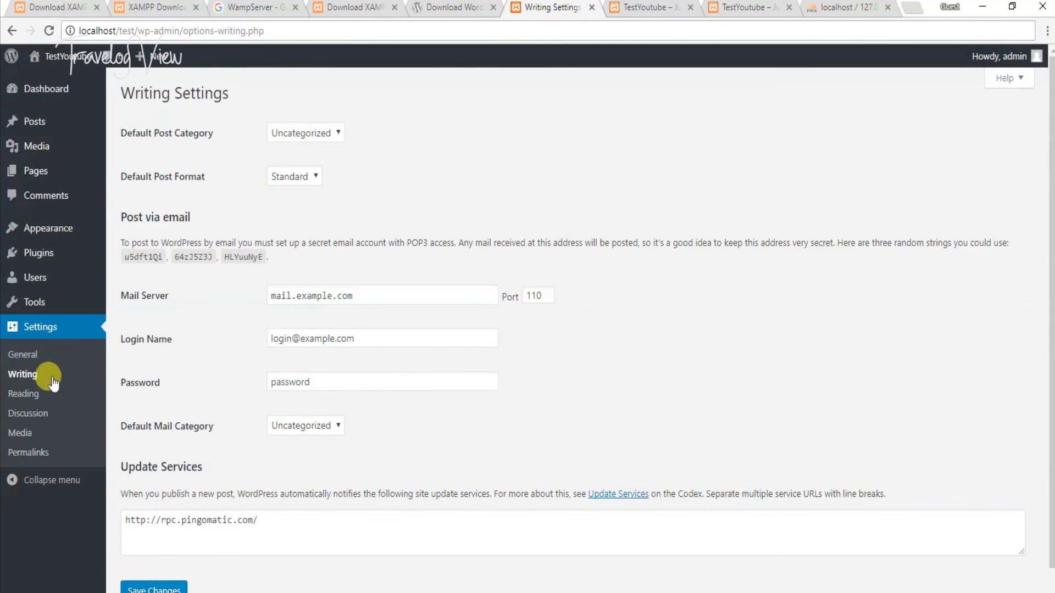
pyautogui.click(41, 393)
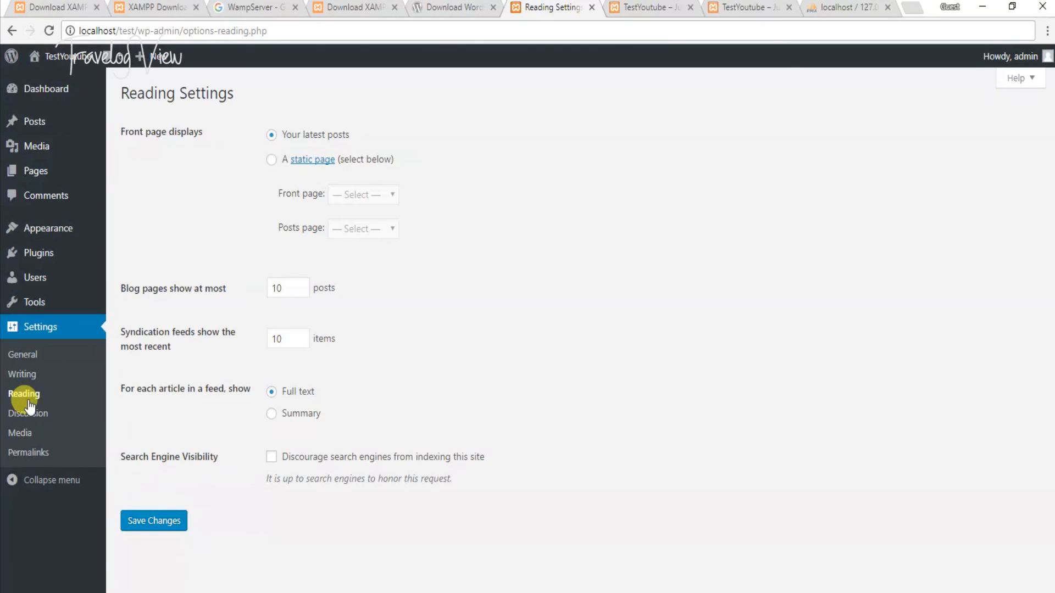
# - Set a static front page of About Us, leaving the posts page unset
pyautogui.click(271, 160)
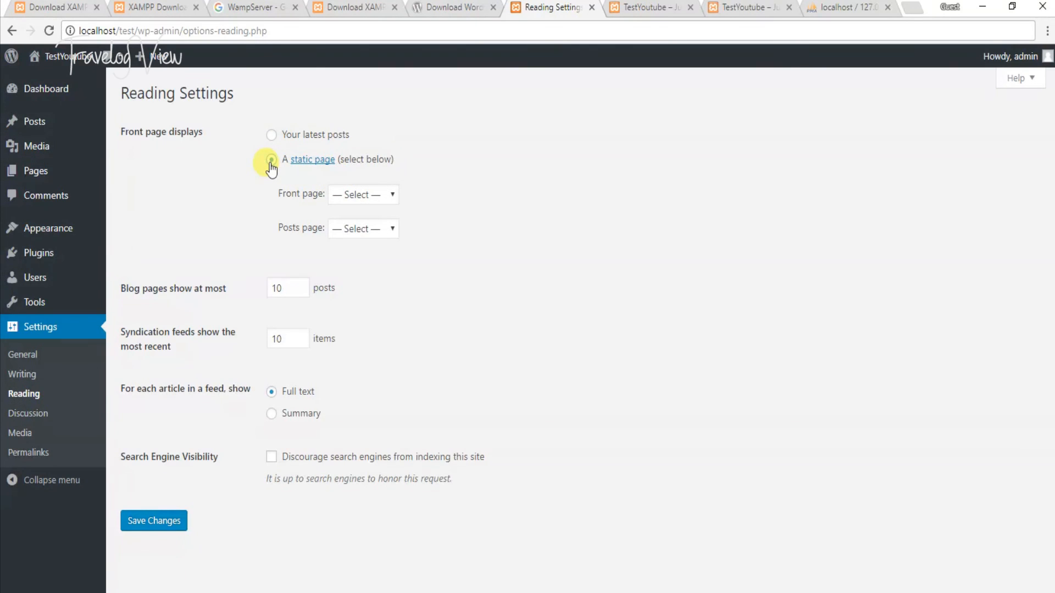
pyautogui.click(372, 196)
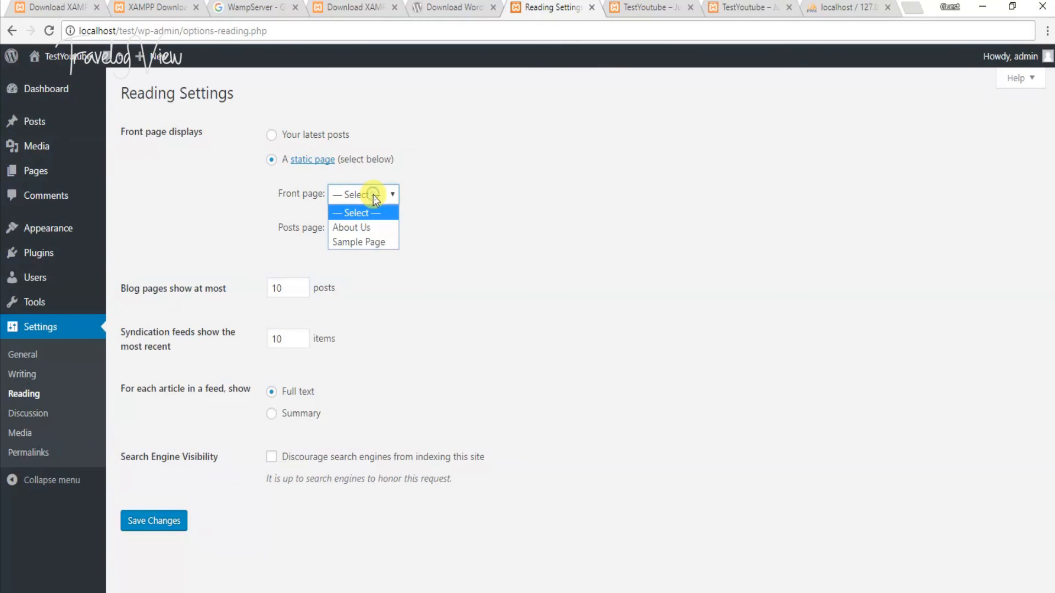
pyautogui.click(367, 229)
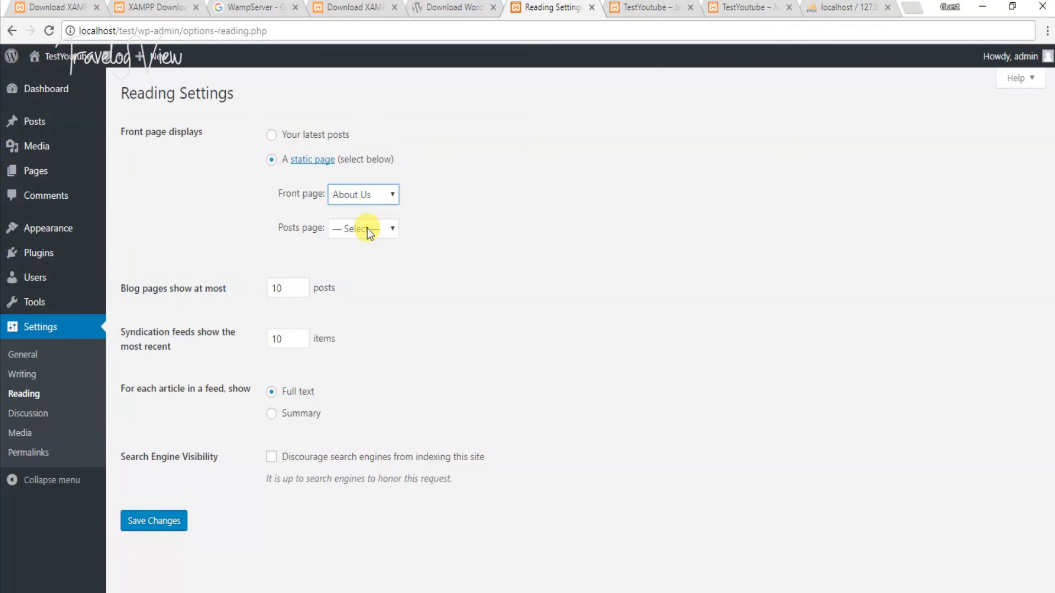
pyautogui.click(367, 228)
pyautogui.click(367, 228)
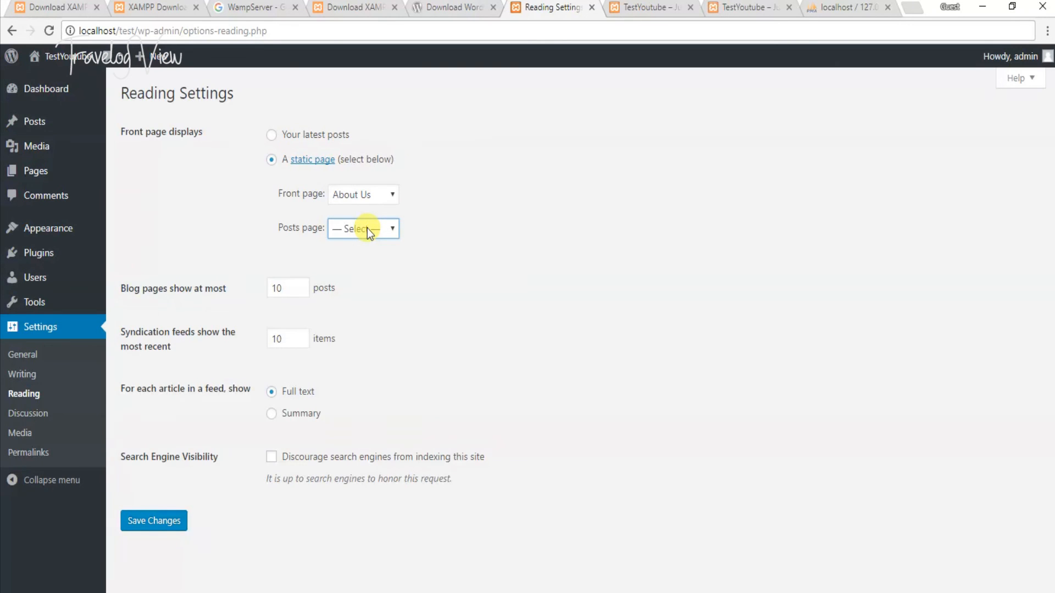
pyautogui.click(443, 219)
# - Save the Reading settings and select the address in the site's front-page tab
pyautogui.click(174, 519)
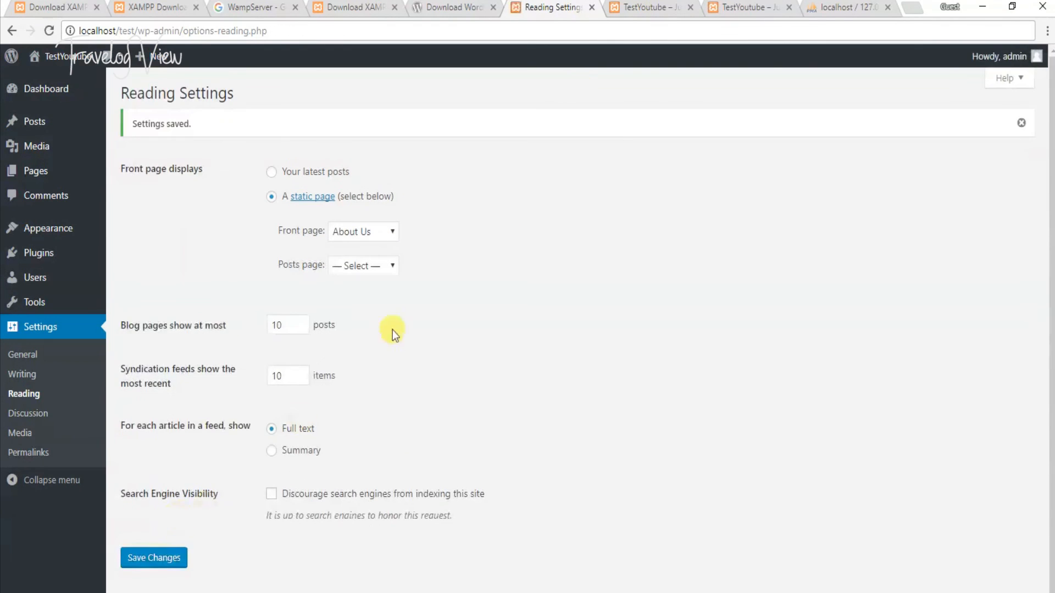
pyautogui.click(648, 7)
pyautogui.click(207, 30)
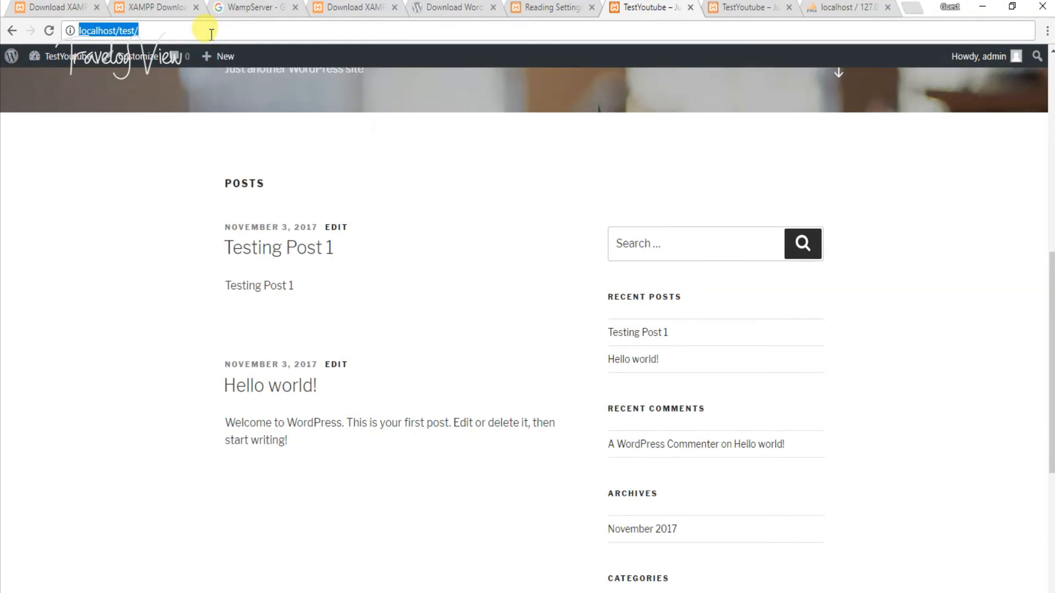
# - Reload the site to confirm 'About Us Testing' is the front page, then open admin Posts
pyautogui.press('Return')
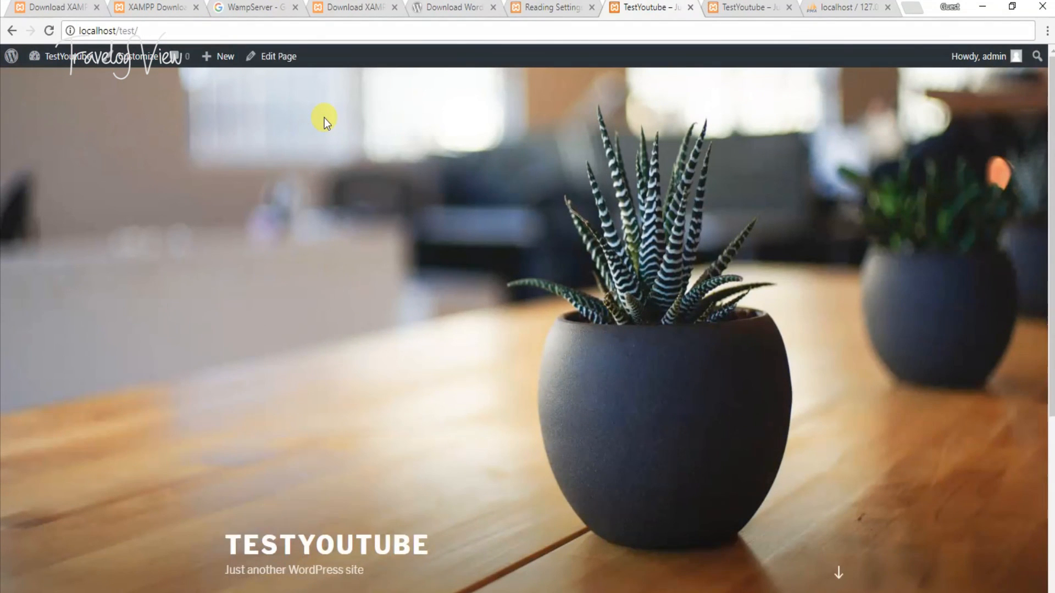
pyautogui.scroll(-5, 324, 117)
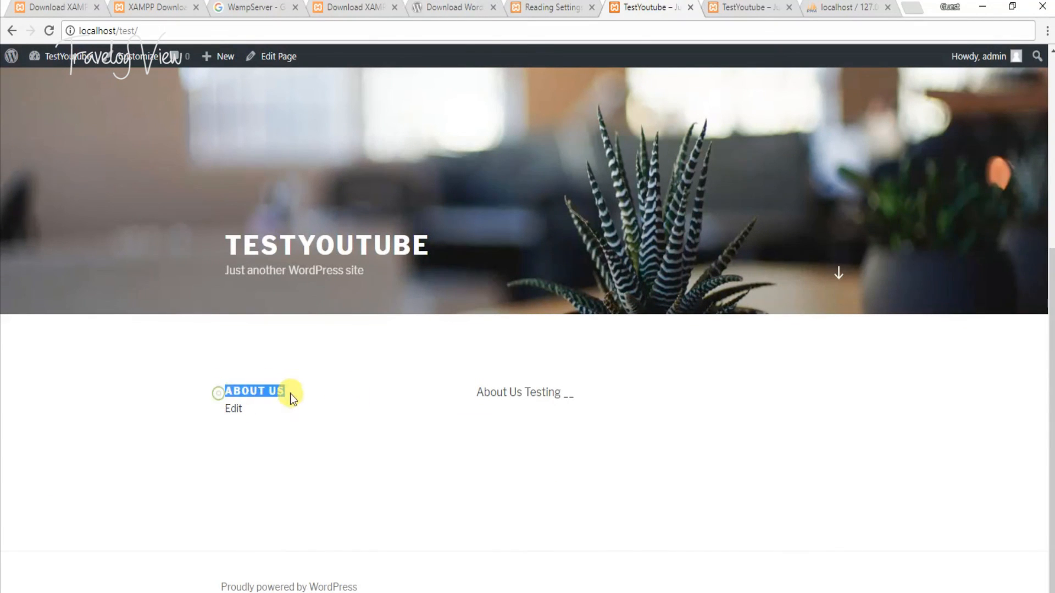
pyautogui.moveTo(476, 392); pyautogui.dragTo(588, 398)
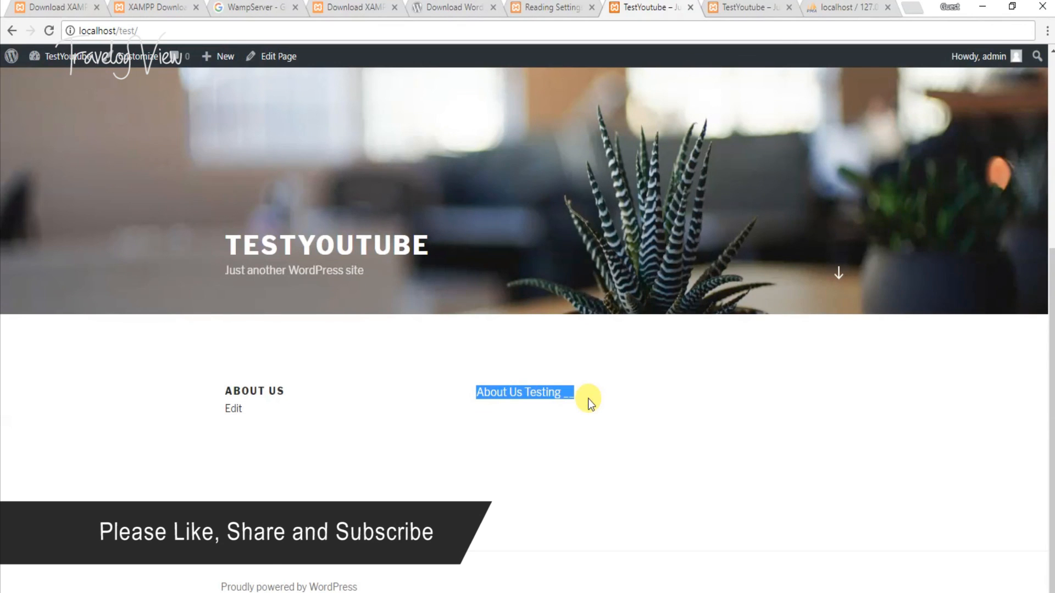
pyautogui.scroll(5, 564, 356)
pyautogui.click(566, 7)
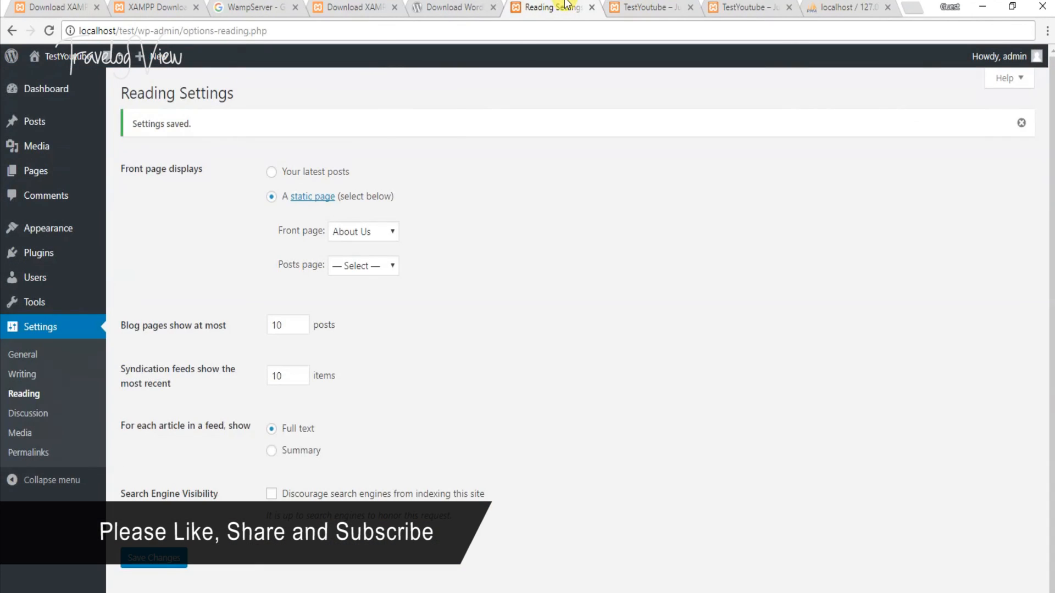
pyautogui.click(19, 127)
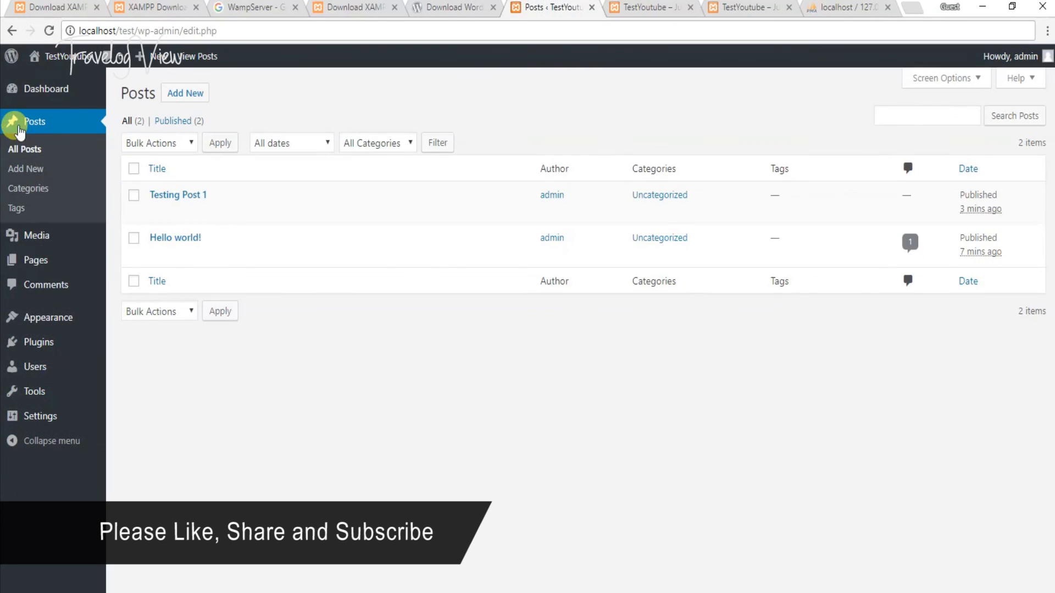